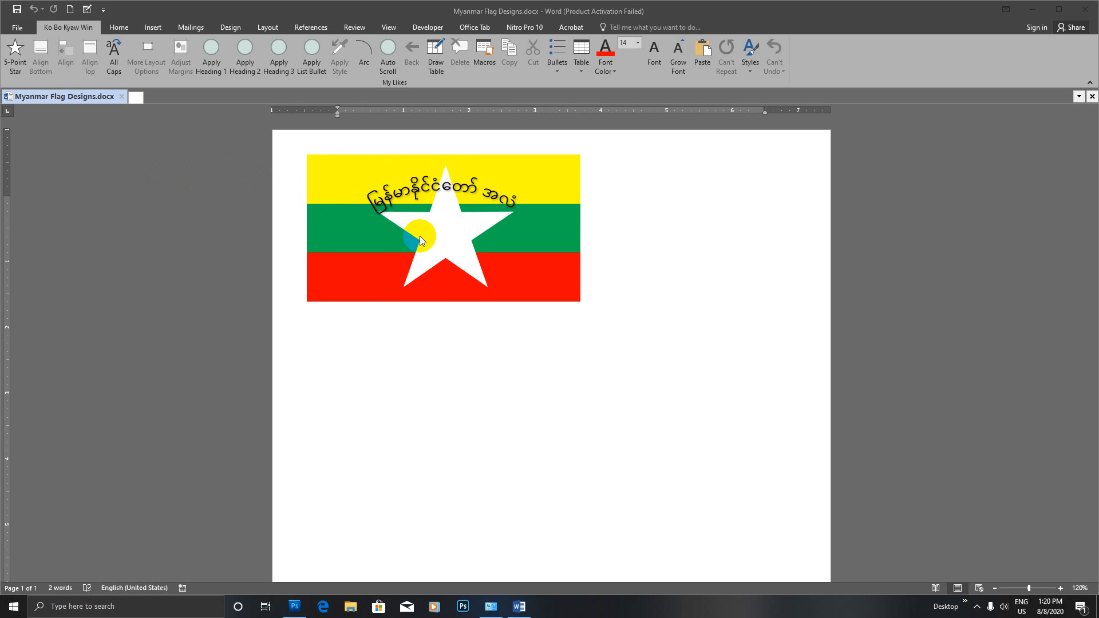
# - Ungroup the flag drawing and move its arched text onto the blank area below the flag
pyautogui.click(403, 198)
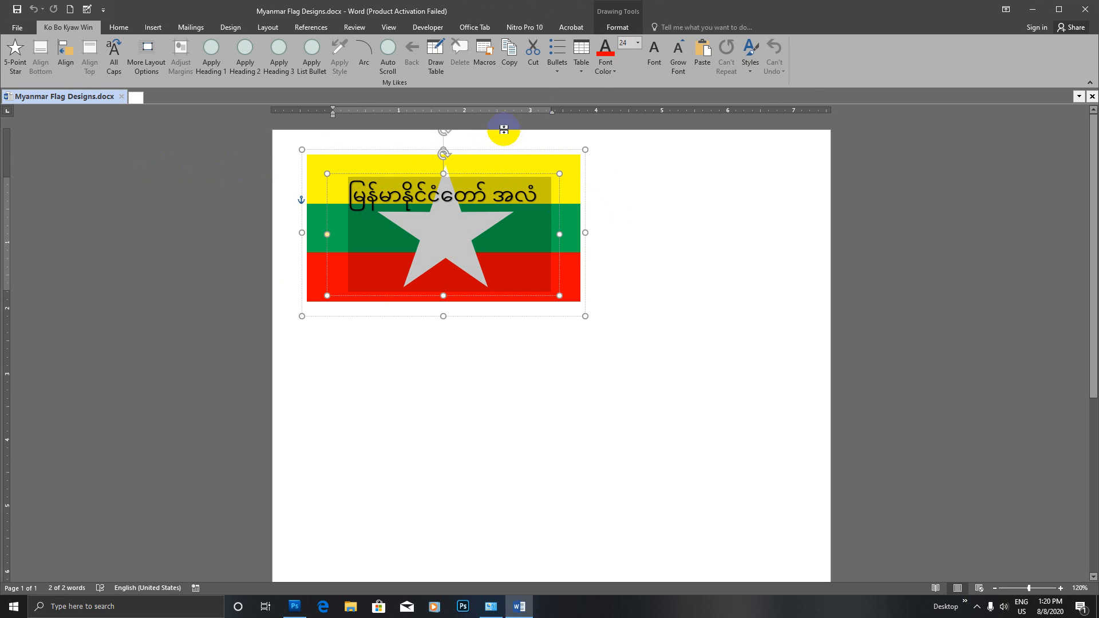
pyautogui.click(618, 27)
pyautogui.click(880, 55)
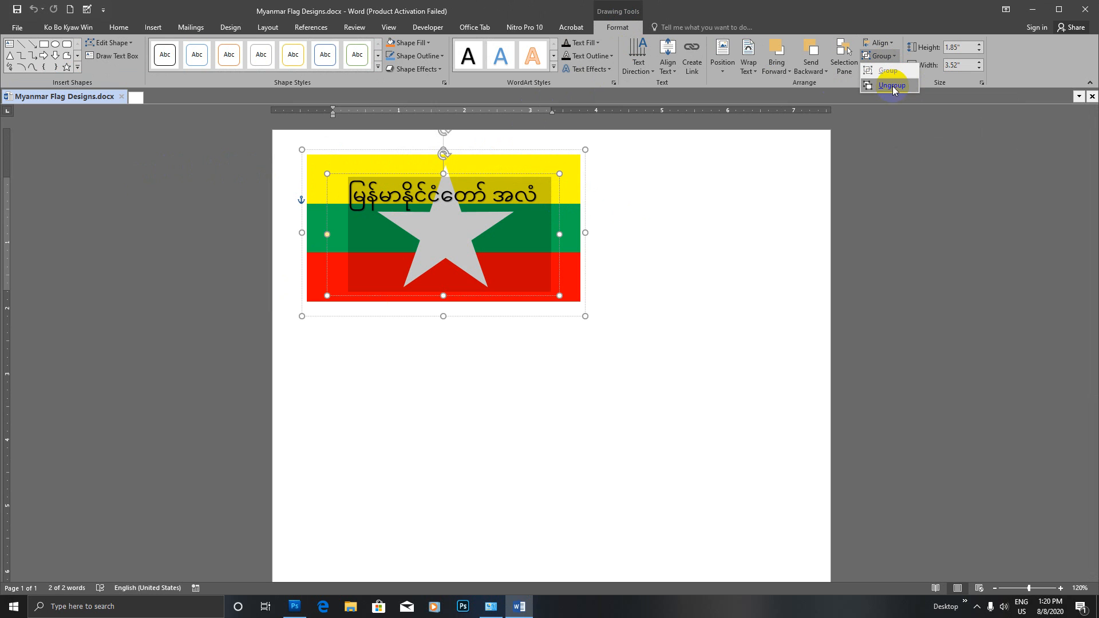
pyautogui.click(893, 87)
pyautogui.tripleClick(482, 196)
pyautogui.click(581, 196)
pyautogui.click(437, 185)
pyautogui.moveTo(424, 172); pyautogui.dragTo(584, 401)
# - Shift the flag slightly and ungroup it to separate the white star from the stripes
pyautogui.click(447, 229)
pyautogui.moveTo(447, 229); pyautogui.dragTo(518, 250)
pyautogui.click(880, 55)
pyautogui.click(891, 86)
pyautogui.click(663, 282)
pyautogui.click(456, 221)
pyautogui.click(554, 201)
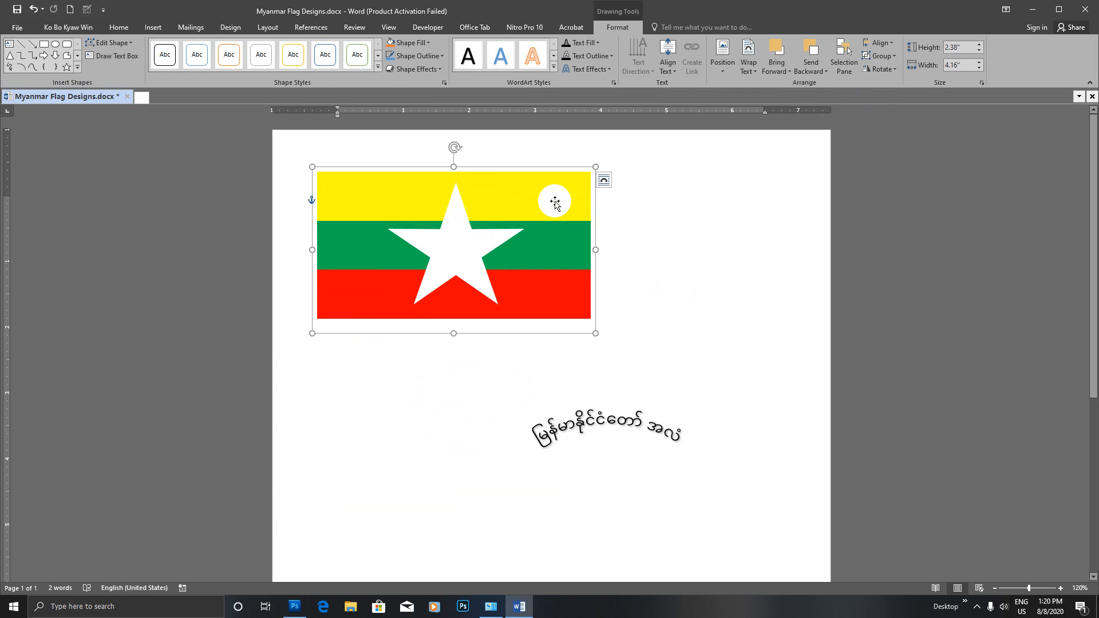
pyautogui.click(880, 56)
pyautogui.click(891, 86)
# - Fill the star with the standard light blue and move it off the stripes, below and to their right
pyautogui.click(457, 240)
pyautogui.click(458, 240)
pyautogui.moveTo(454, 245); pyautogui.dragTo(559, 257)
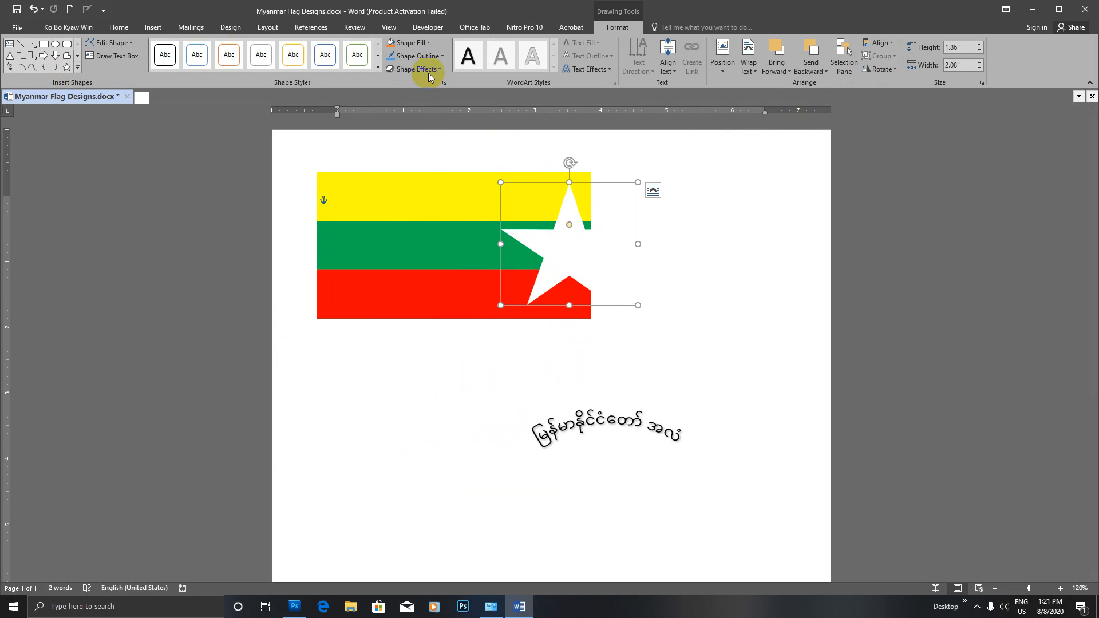
pyautogui.click(430, 44)
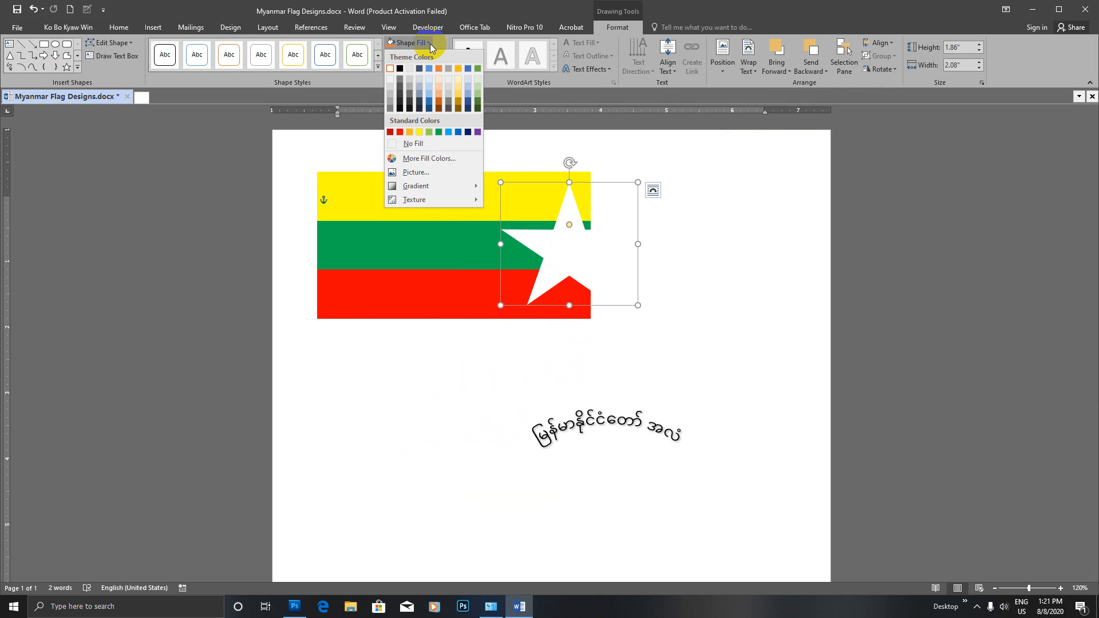
pyautogui.click(448, 132)
pyautogui.moveTo(524, 260); pyautogui.dragTo(738, 368)
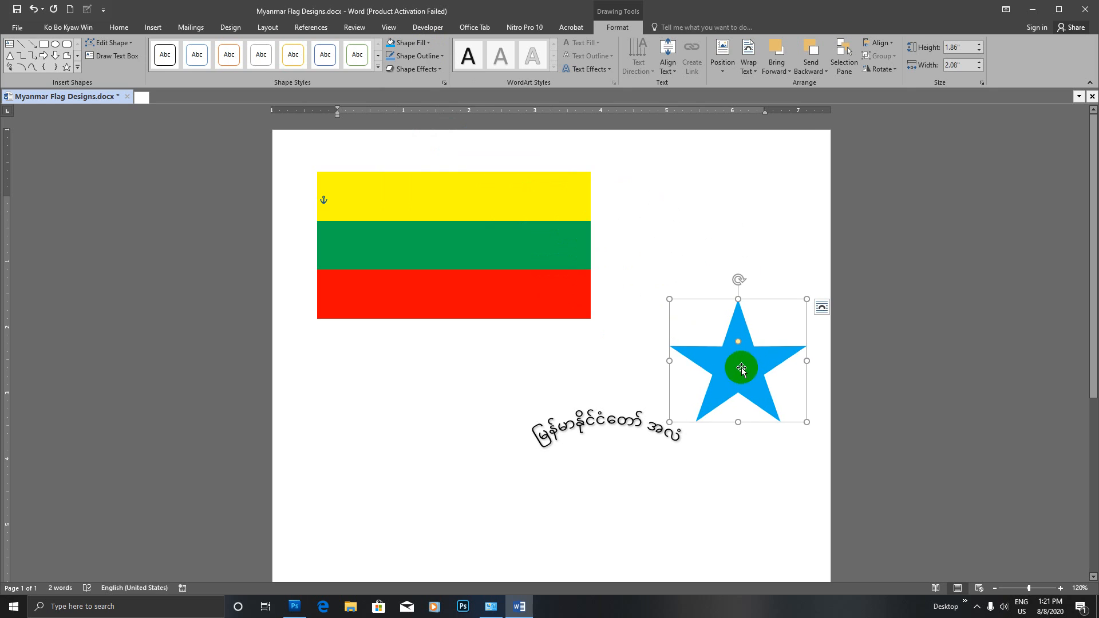
# - Ungroup the block of three stripes into separate rectangles and shift them together slightly on the page
pyautogui.click(455, 256)
pyautogui.moveTo(495, 200)
pyautogui.mouseDown()
pyautogui.moveTo(488, 227)
pyautogui.moveTo(491, 196)
pyautogui.mouseUp()
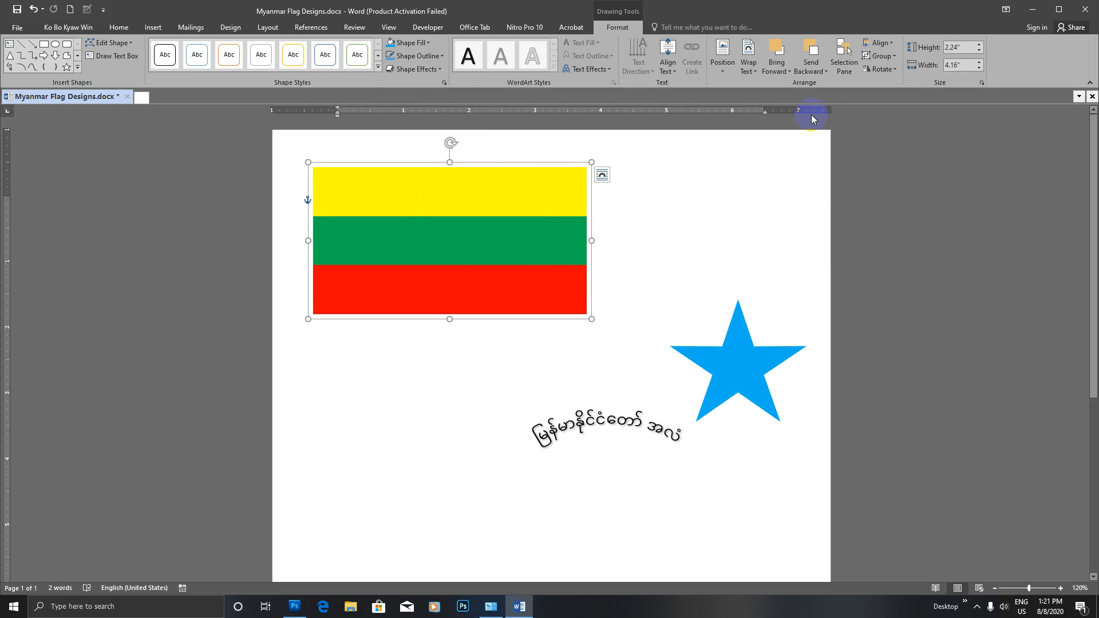
pyautogui.click(879, 56)
pyautogui.click(891, 85)
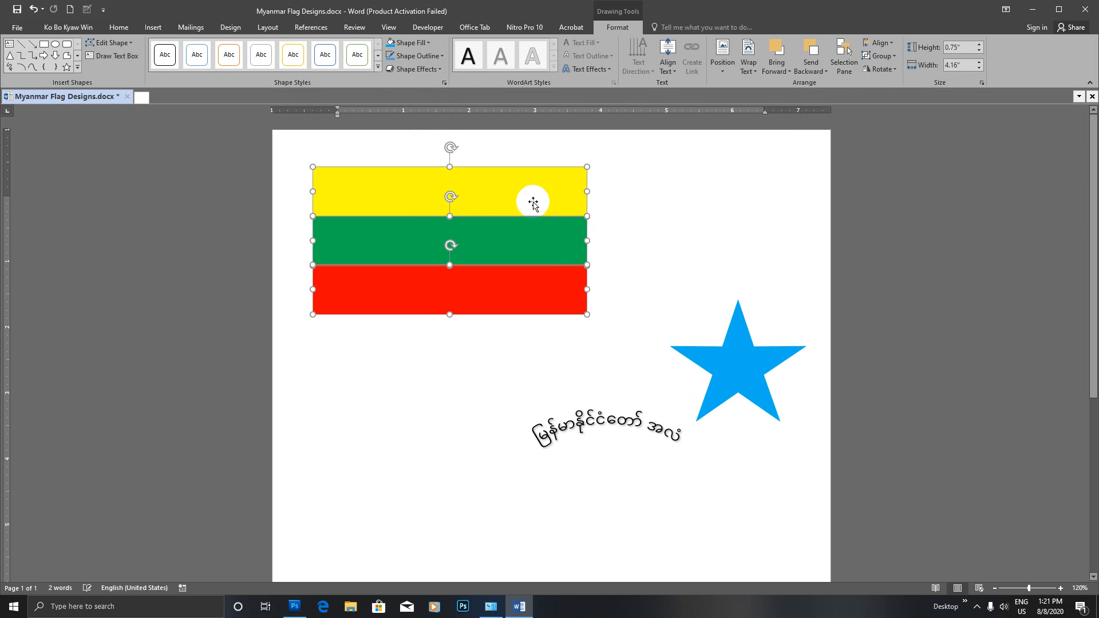
pyautogui.moveTo(525, 256); pyautogui.dragTo(532, 224)
pyautogui.click(704, 248)
# - Pull the yellow, green and red stripes apart to separate places on the page
pyautogui.click(489, 147)
pyautogui.click(491, 223)
pyautogui.click(532, 159)
pyautogui.moveTo(532, 159); pyautogui.dragTo(764, 195)
pyautogui.click(430, 201)
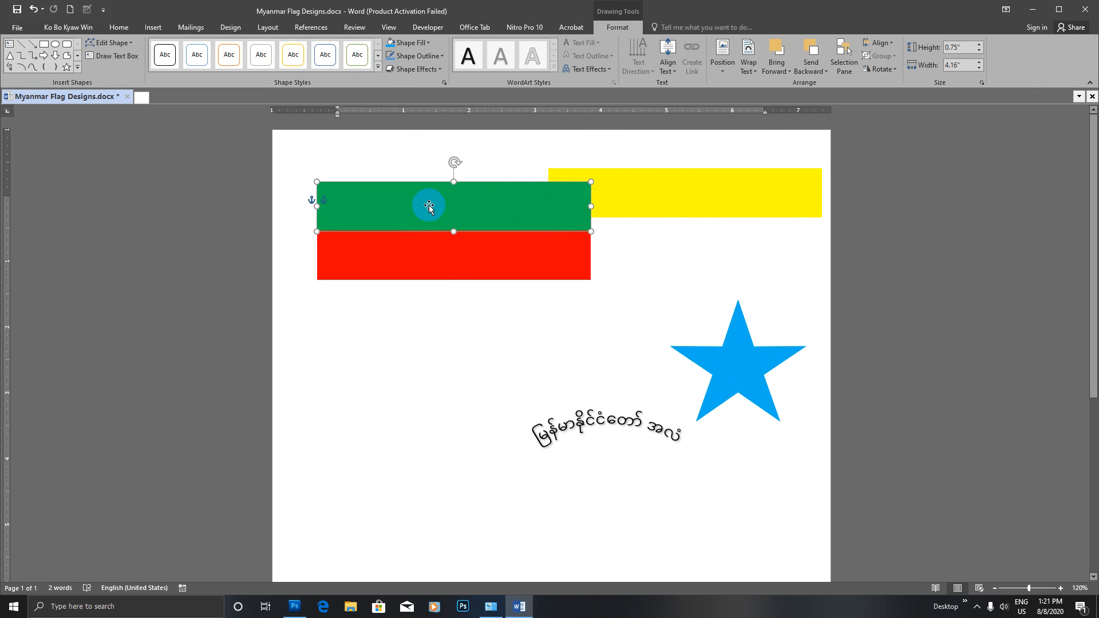
pyautogui.moveTo(424, 186); pyautogui.dragTo(393, 151)
pyautogui.click(438, 275)
pyautogui.moveTo(493, 246); pyautogui.dragTo(501, 540)
# - Restack the yellow, green and red stripes lower on the page and place the blue star over their centre
pyautogui.moveTo(574, 197); pyautogui.dragTo(436, 496)
pyautogui.moveTo(435, 179); pyautogui.dragTo(397, 411)
pyautogui.moveTo(432, 498); pyautogui.dragTo(356, 382)
pyautogui.moveTo(480, 569); pyautogui.dragTo(432, 484)
pyautogui.moveTo(754, 378); pyautogui.dragTo(456, 444)
# - Move the arched text back over the flag, across the yellow stripe and the star's tip
pyautogui.click(618, 423)
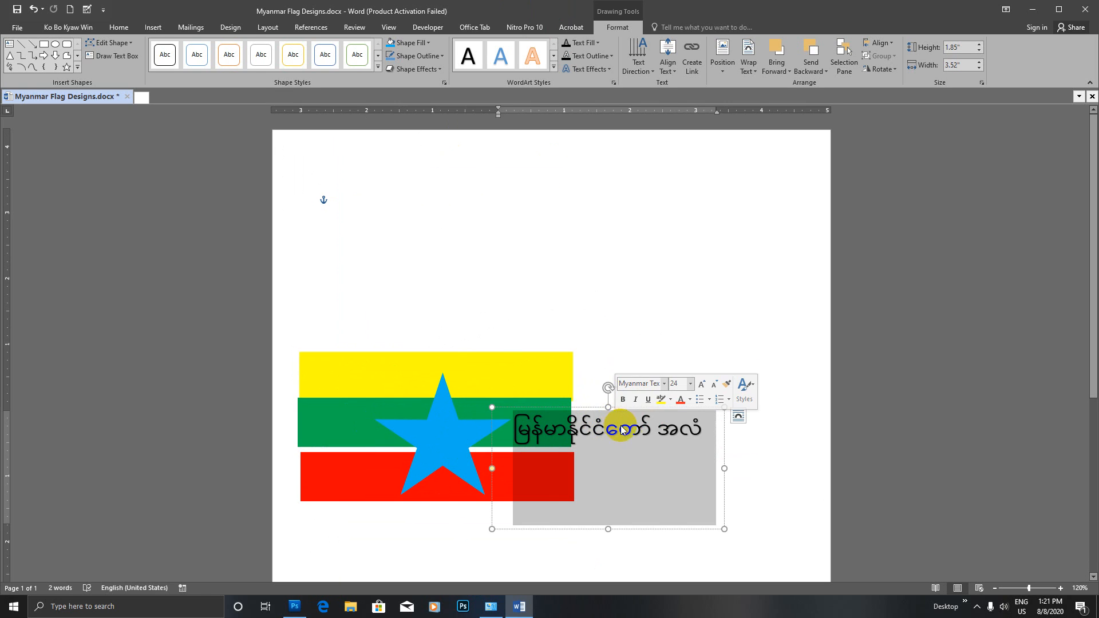
pyautogui.moveTo(597, 409); pyautogui.dragTo(425, 370)
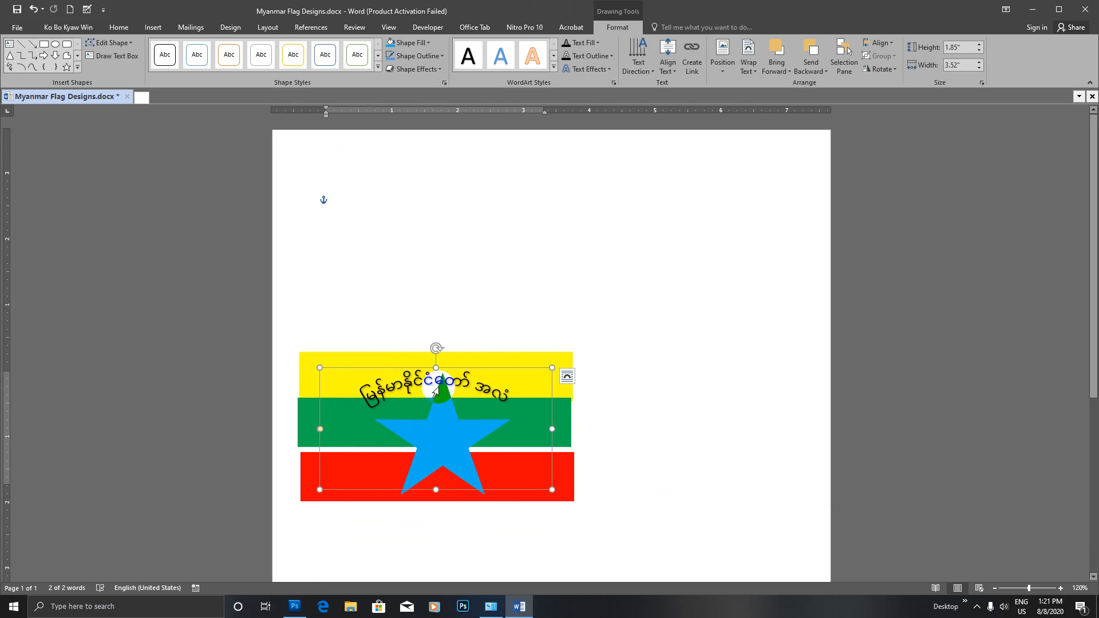
pyautogui.moveTo(443, 396); pyautogui.dragTo(440, 425)
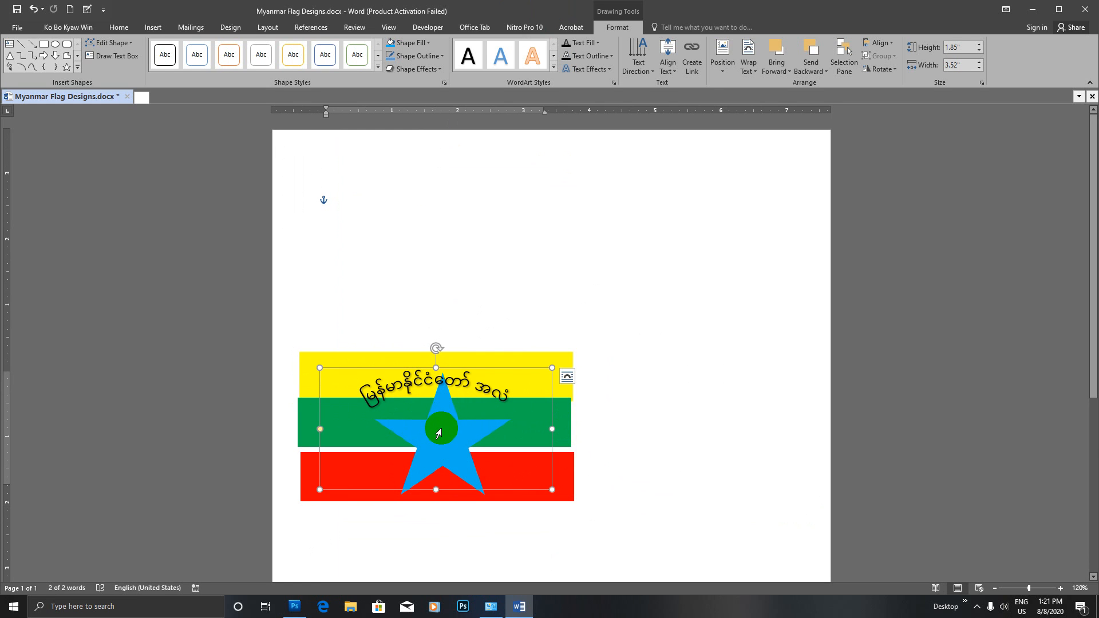
pyautogui.click(445, 427)
pyautogui.click(639, 444)
# - Delete the arched text and the green, yellow and red stripes
pyautogui.click(461, 440)
pyautogui.press('Delete')
pyautogui.click(504, 382)
pyautogui.click(595, 407)
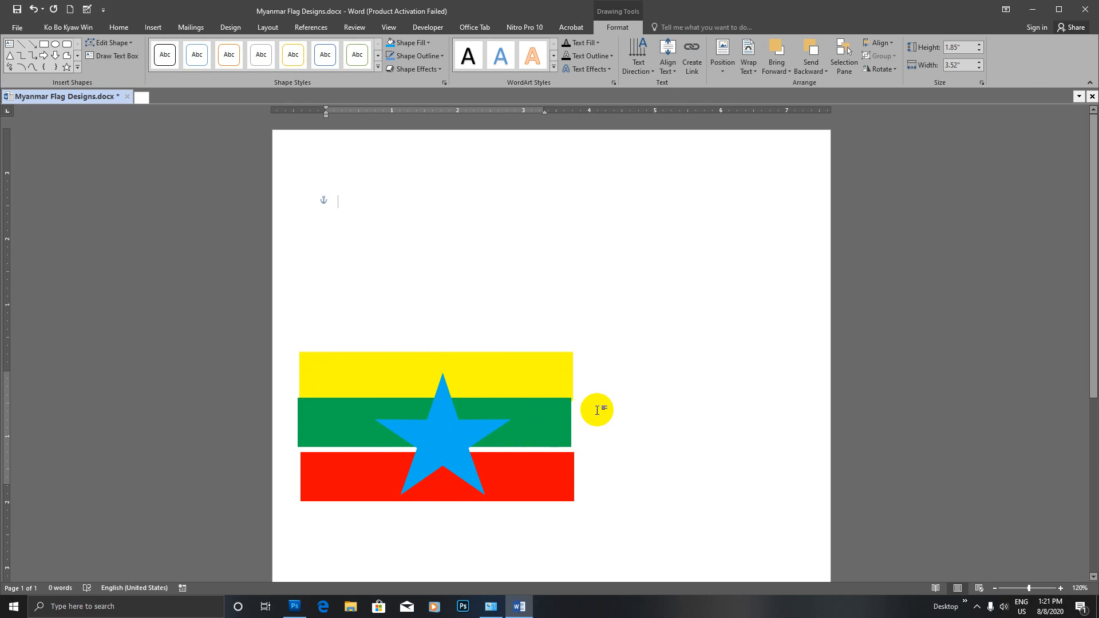
pyautogui.click(565, 422)
pyautogui.press('Delete')
pyautogui.click(559, 376)
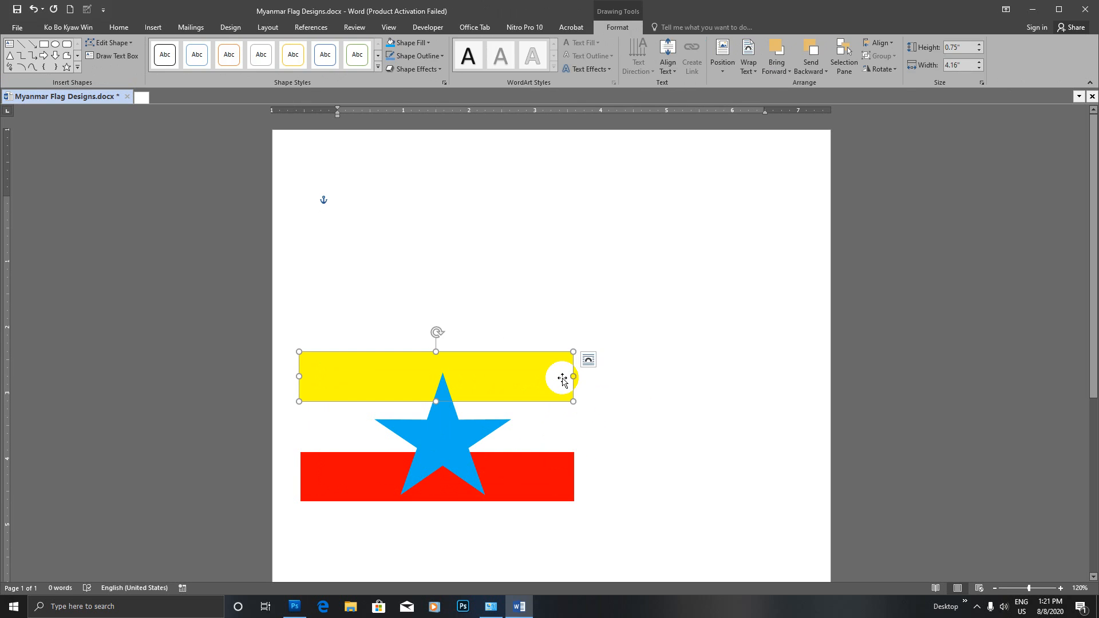
pyautogui.press('Delete')
pyautogui.click(447, 437)
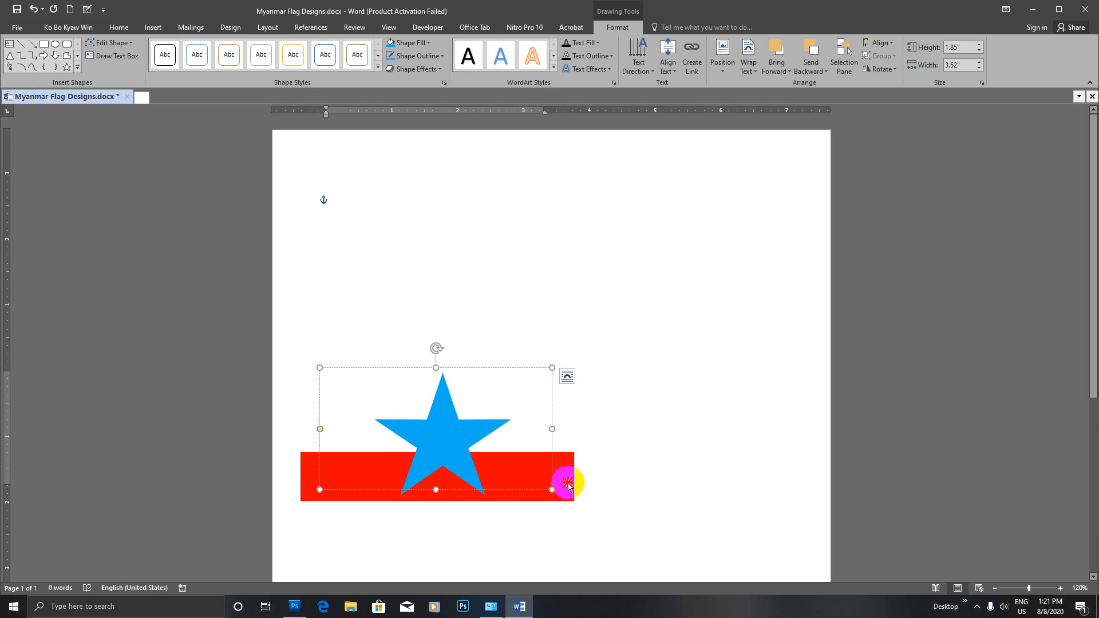
pyautogui.click(566, 478)
pyautogui.press('Delete')
# - Delete the empty text frame and the blue star to clear the page
pyautogui.click(461, 440)
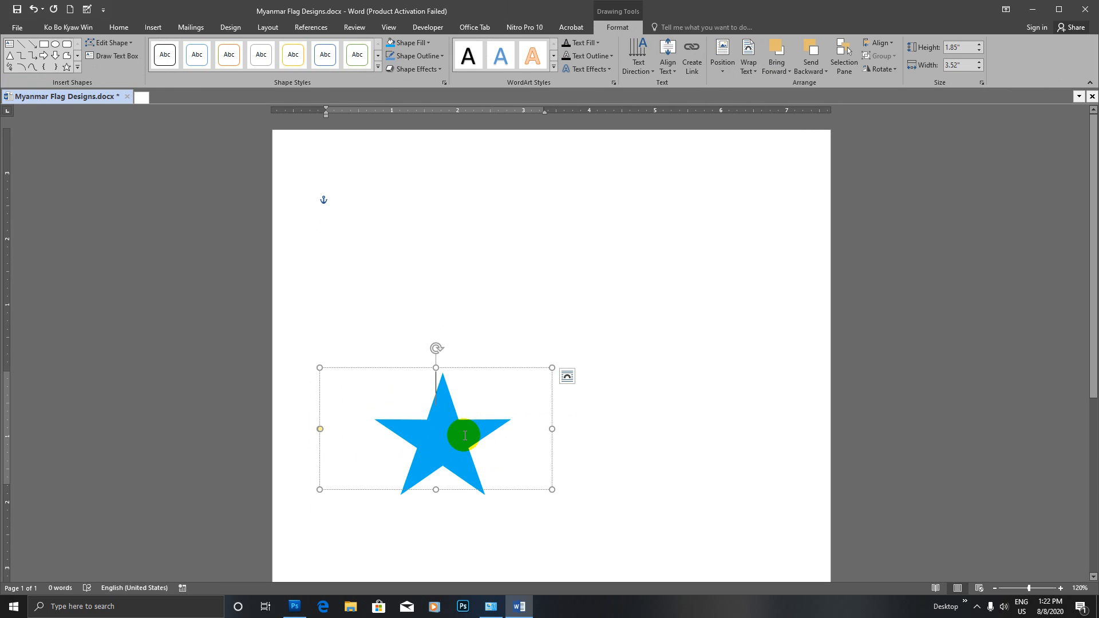
pyautogui.click(579, 398)
pyautogui.click(472, 409)
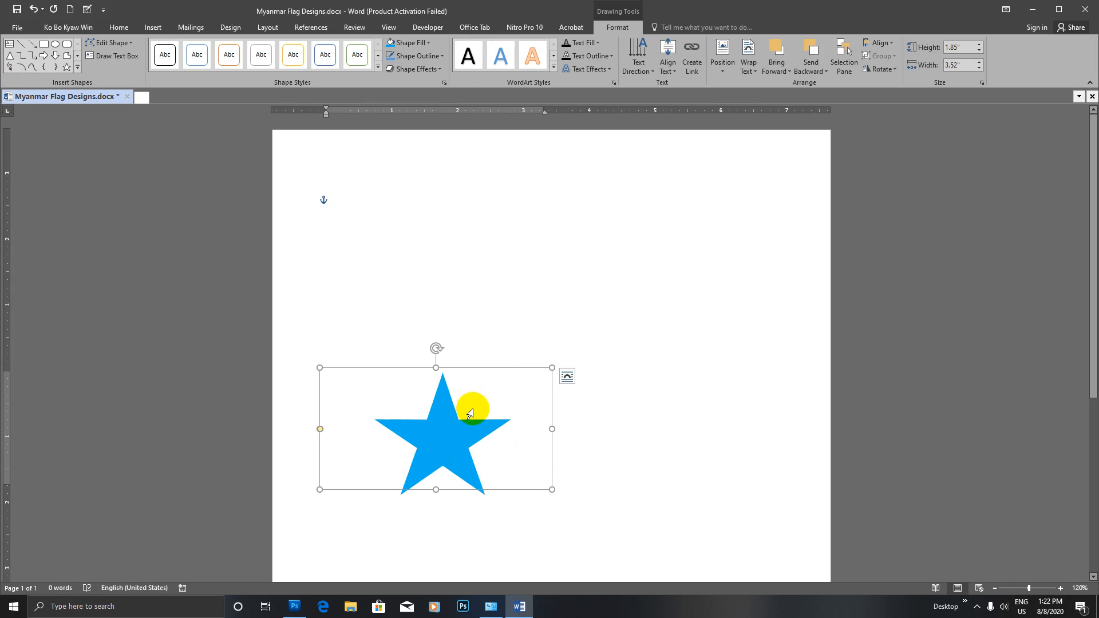
pyautogui.click(521, 370)
pyautogui.click(446, 420)
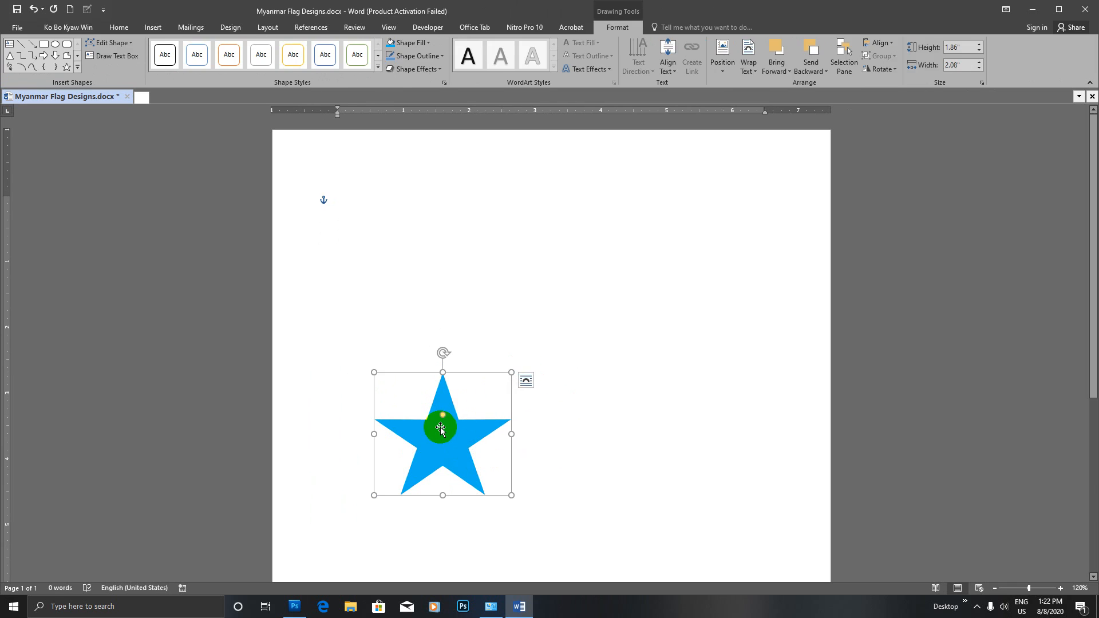
pyautogui.press('Delete')
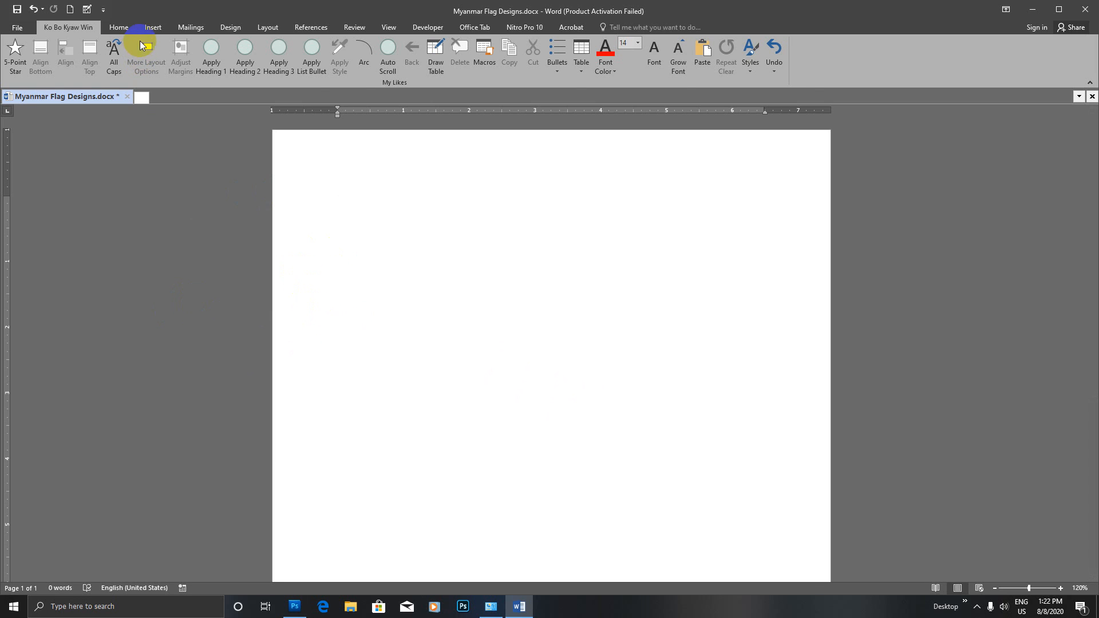
# - Draw a horizontal rectangle about 4.6" wide and 0.8" high near the top of the blank page
pyautogui.click(153, 28)
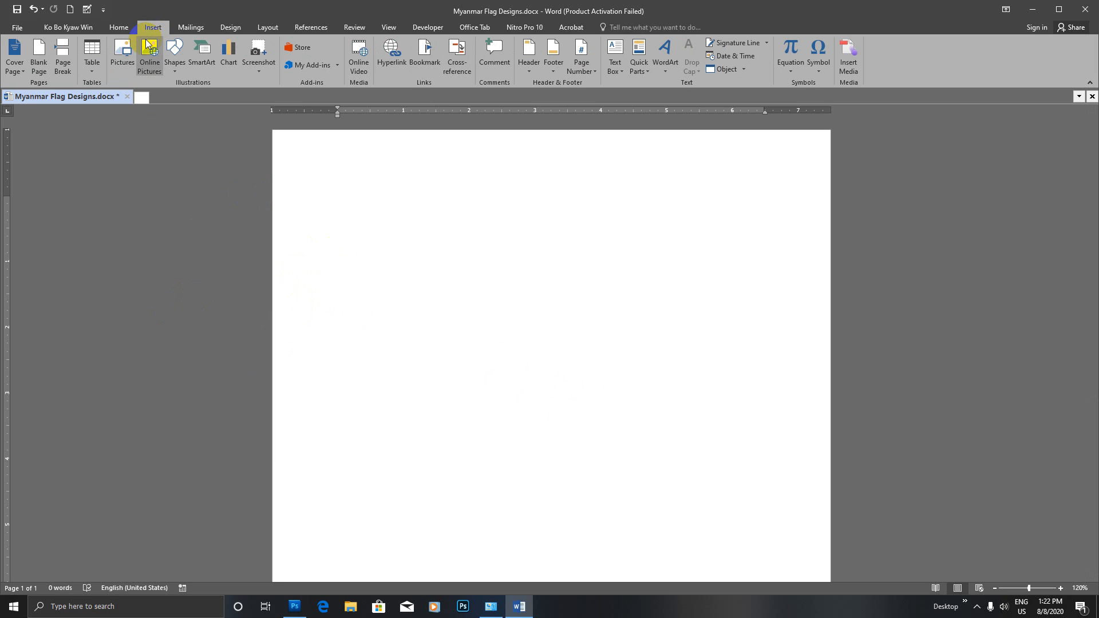
pyautogui.click(174, 72)
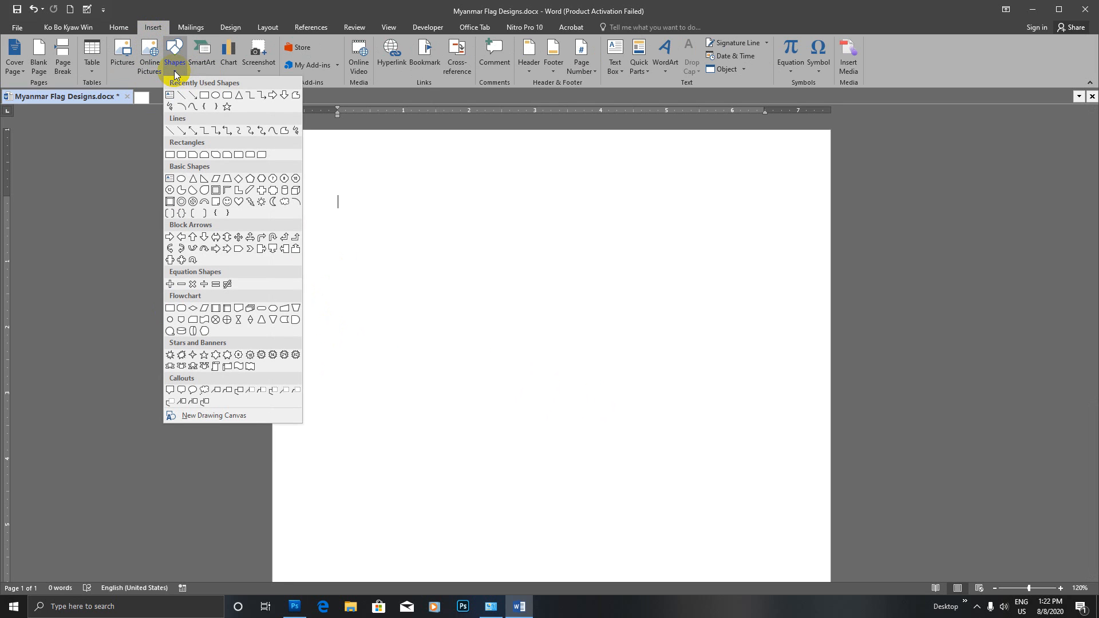
pyautogui.click(205, 96)
pyautogui.moveTo(349, 216)
pyautogui.mouseDown()
pyautogui.moveTo(437, 272)
pyautogui.moveTo(558, 284)
pyautogui.moveTo(652, 267)
pyautogui.mouseUp()
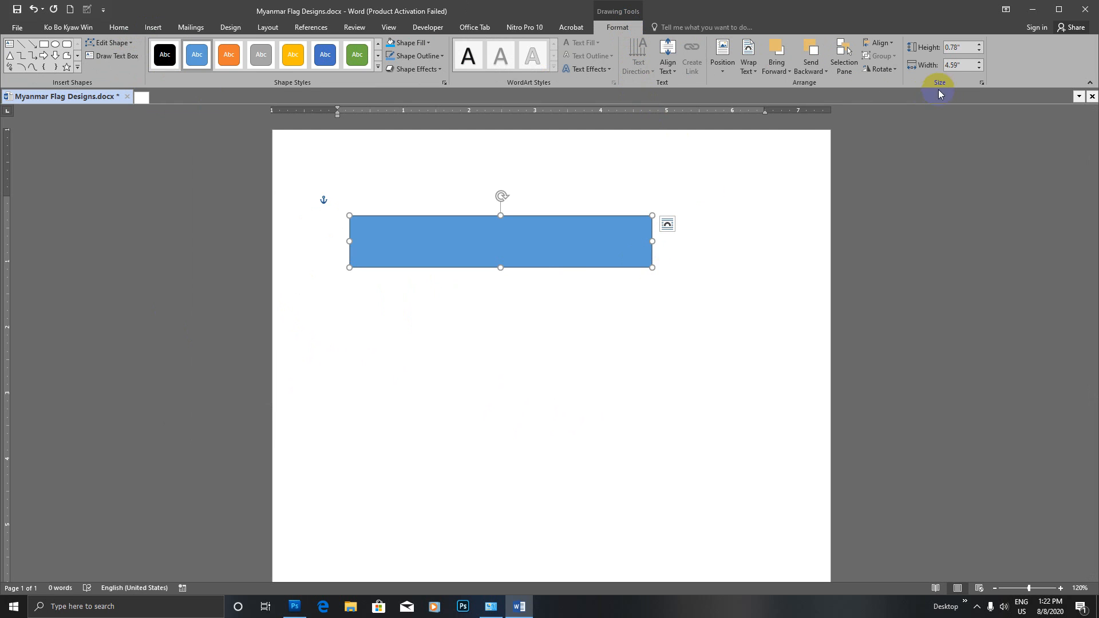
# - Set the rectangle's height to 1" and its width to 5"
pyautogui.click(968, 47)
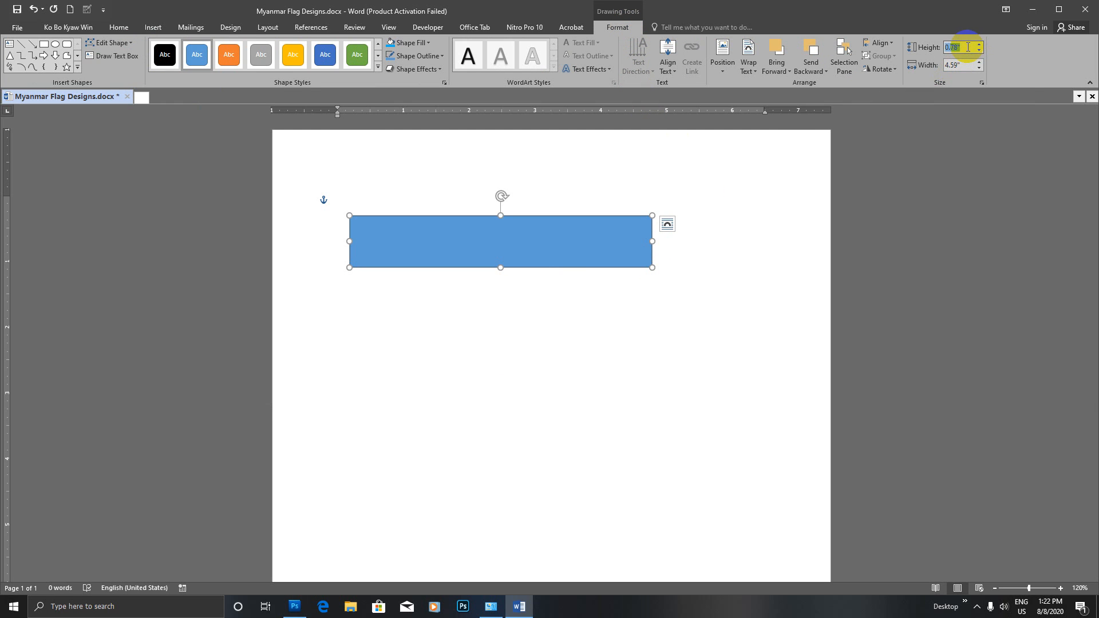
pyautogui.write('1"')
pyautogui.press('Return')
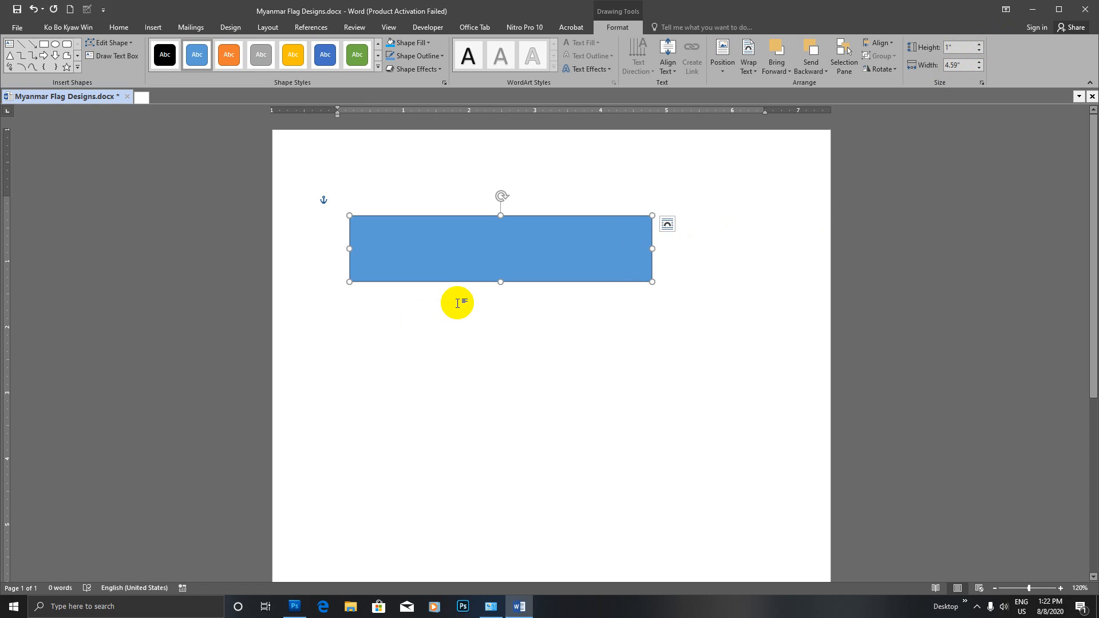
pyautogui.click(960, 67)
pyautogui.write('5')
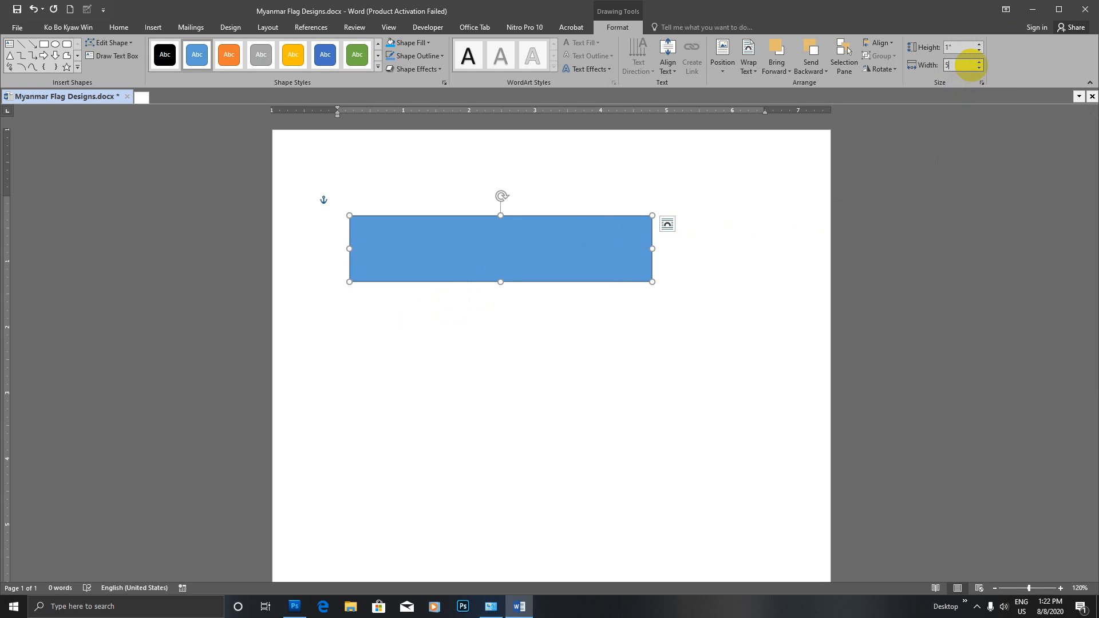
pyautogui.write('"')
pyautogui.press('Return')
# - Align the rectangle with the page's left margin and place a duplicate directly beneath it
pyautogui.click(463, 257)
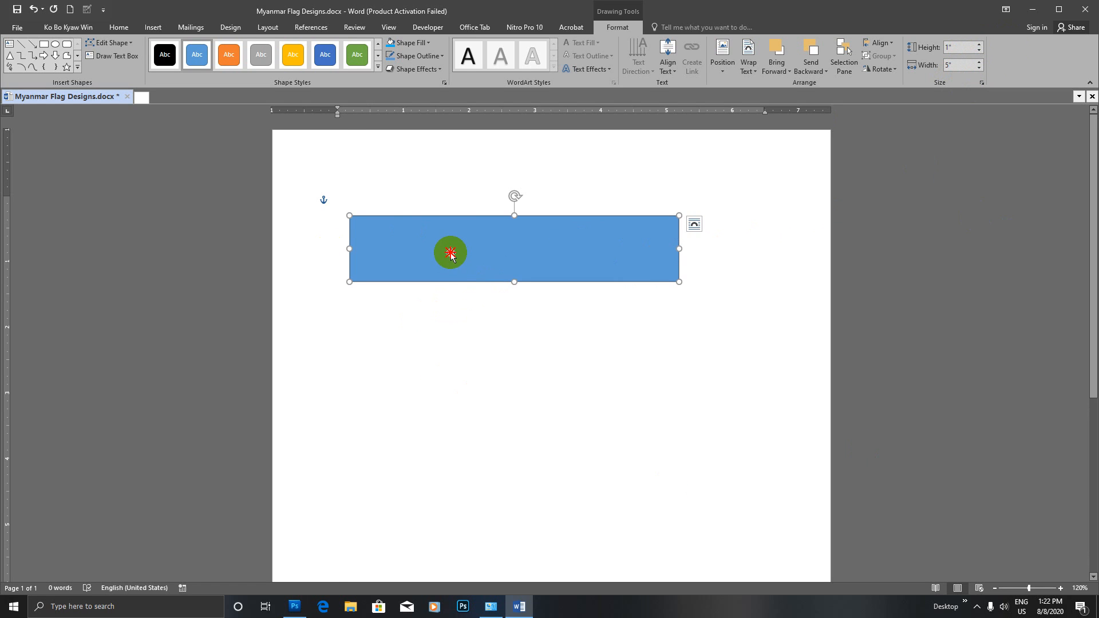
pyautogui.moveTo(448, 235); pyautogui.dragTo(436, 215)
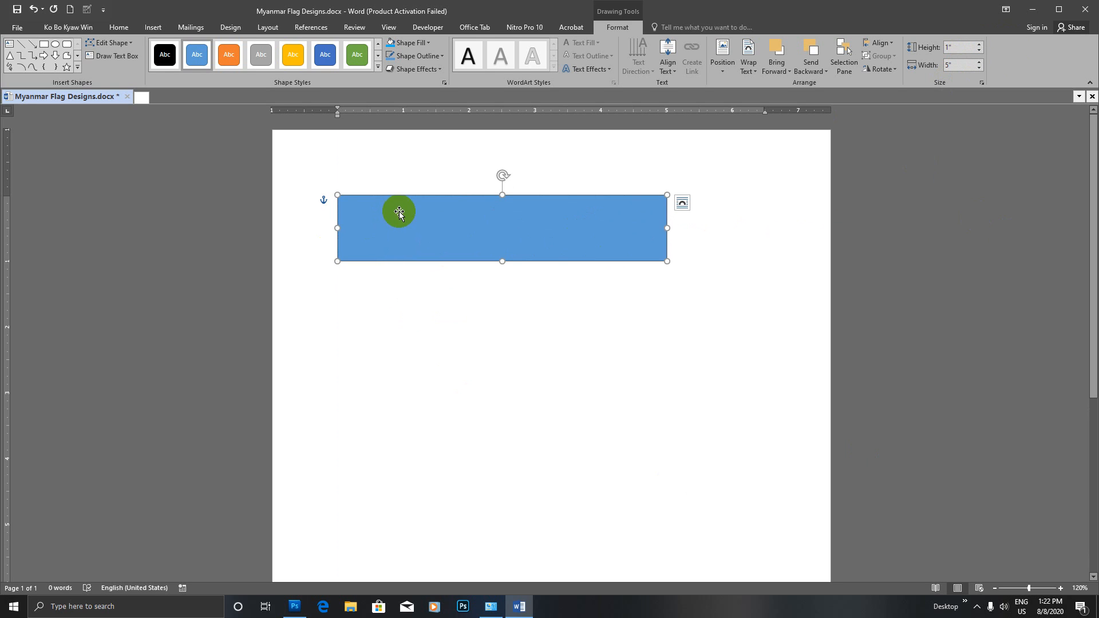
pyautogui.moveTo(399, 215); pyautogui.dragTo(389, 268)
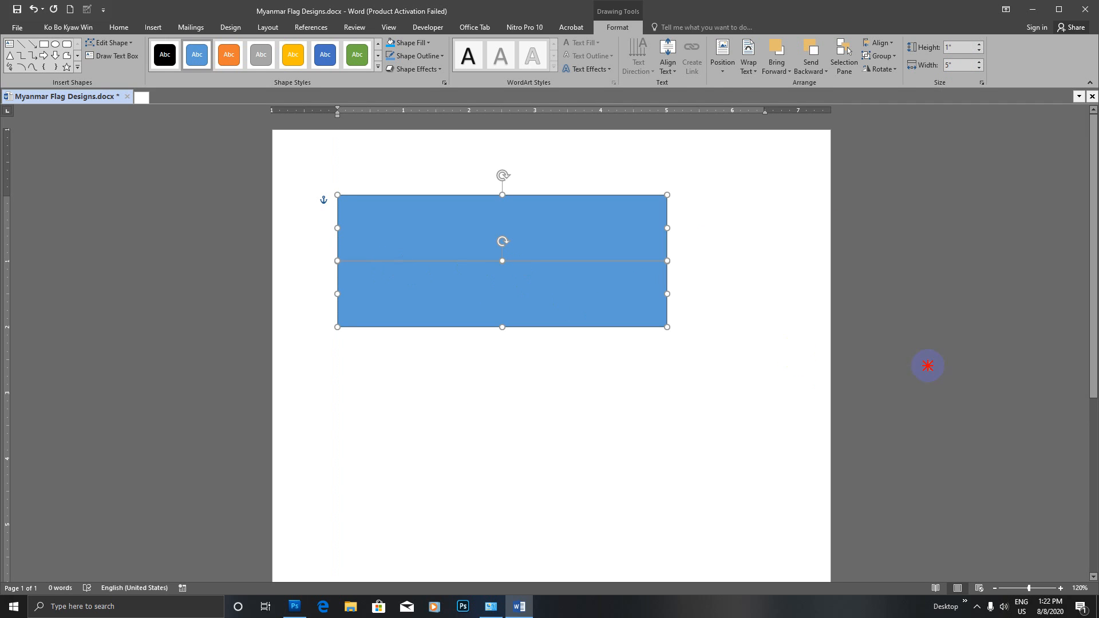
# - Fill the lower rectangle with standard green and the upper rectangle with standard yellow
pyautogui.click(554, 295)
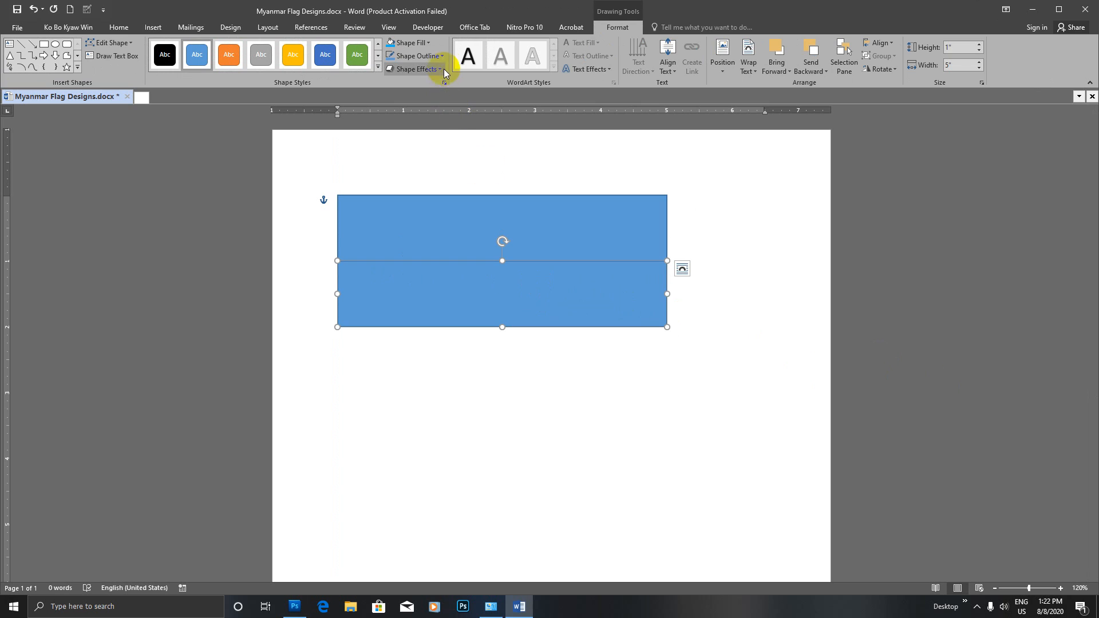
pyautogui.click(430, 44)
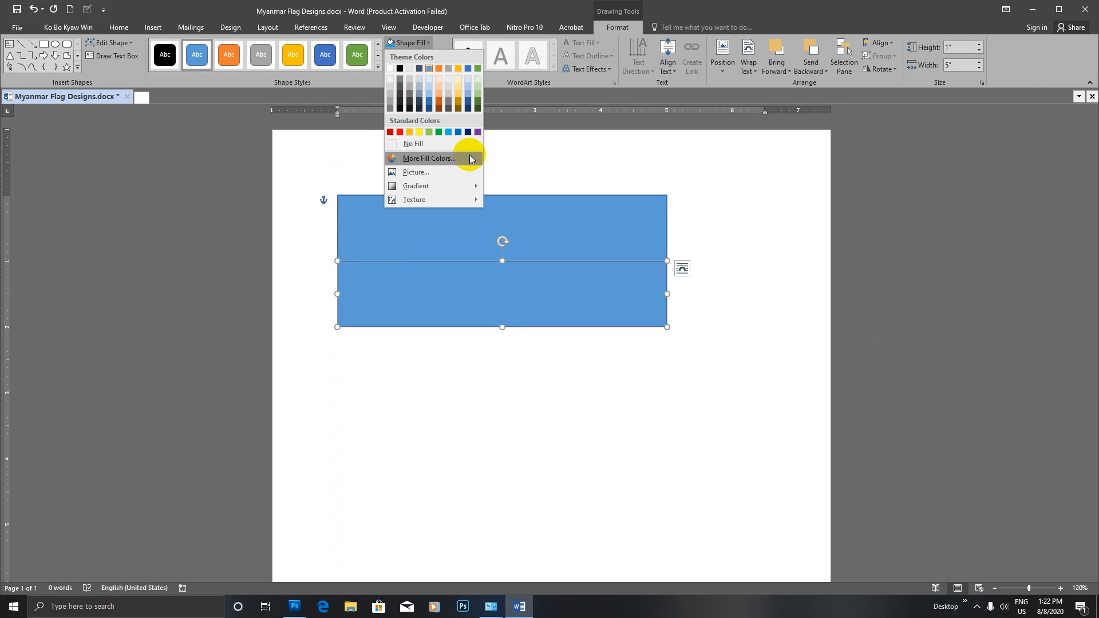
pyautogui.click(438, 131)
pyautogui.click(451, 234)
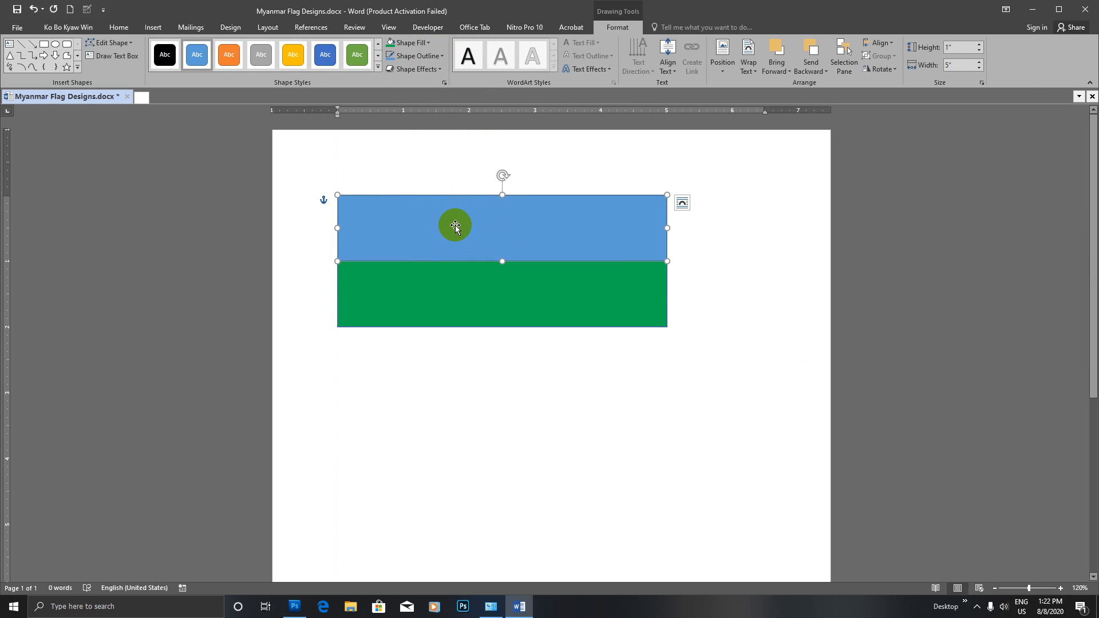
pyautogui.click(431, 43)
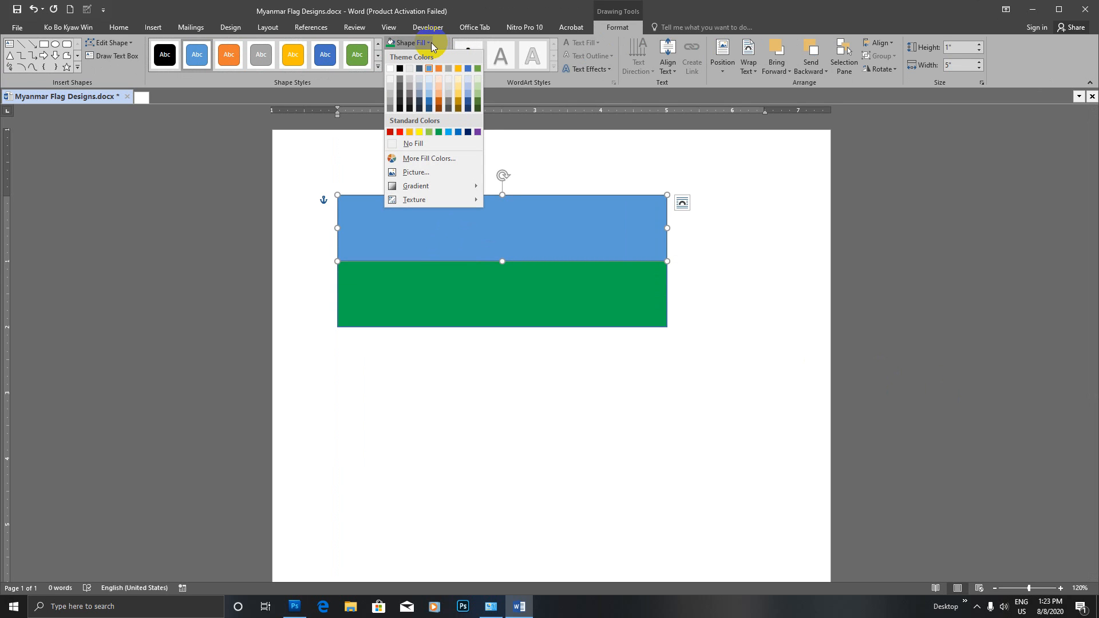
pyautogui.click(420, 133)
# - Duplicate the green rectangle directly beneath itself as the third stripe
pyautogui.click(426, 303)
pyautogui.click(436, 372)
pyautogui.click(411, 311)
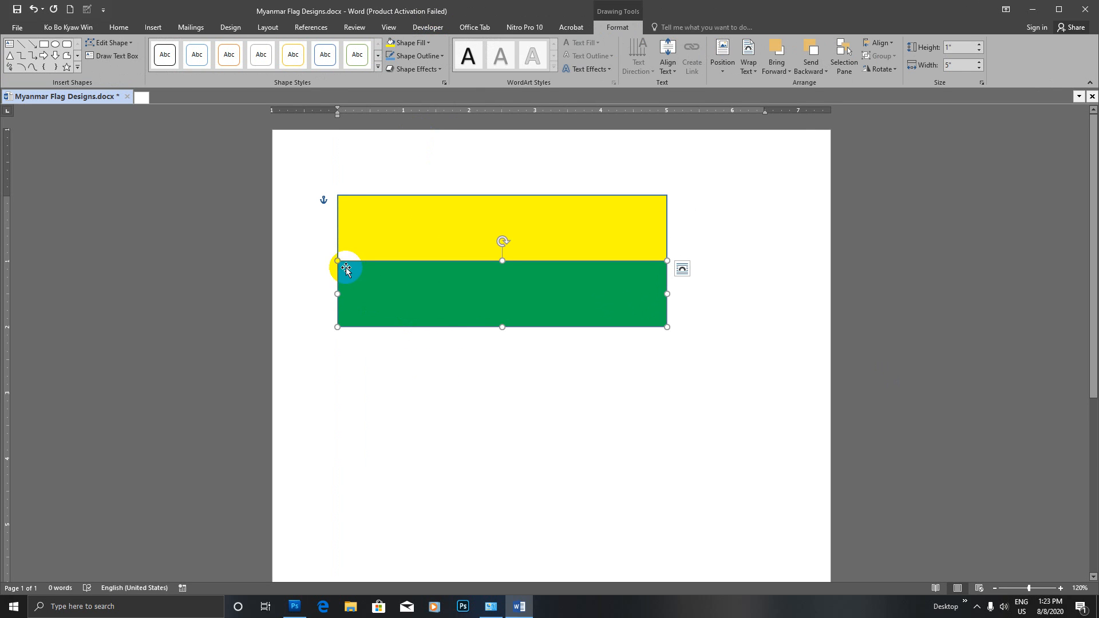
pyautogui.press('alt')
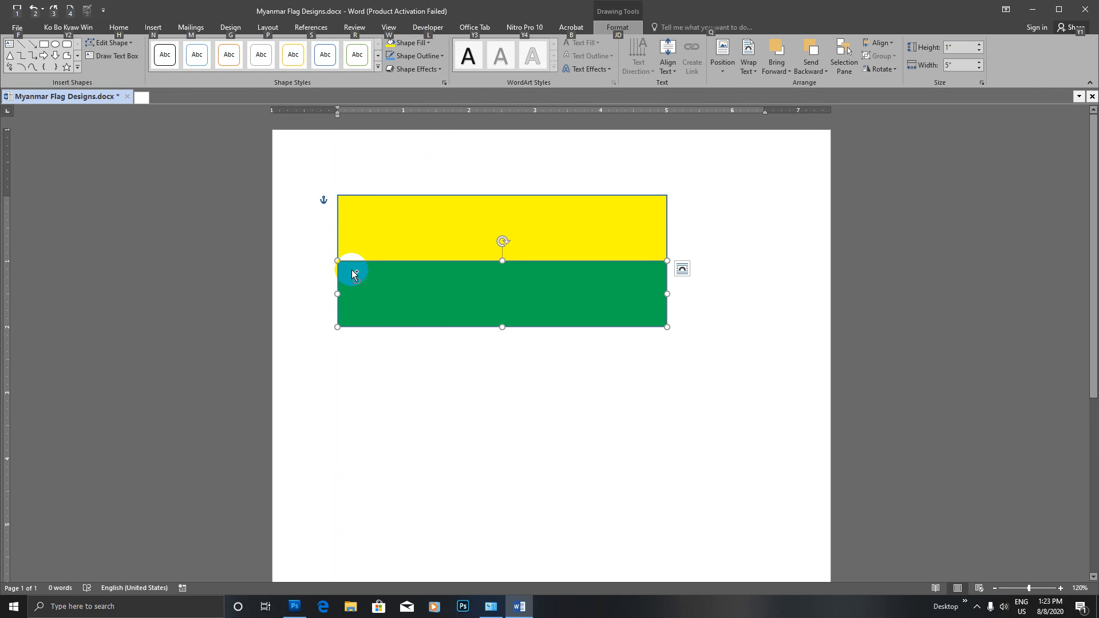
pyautogui.moveTo(351, 271); pyautogui.dragTo(351, 319)
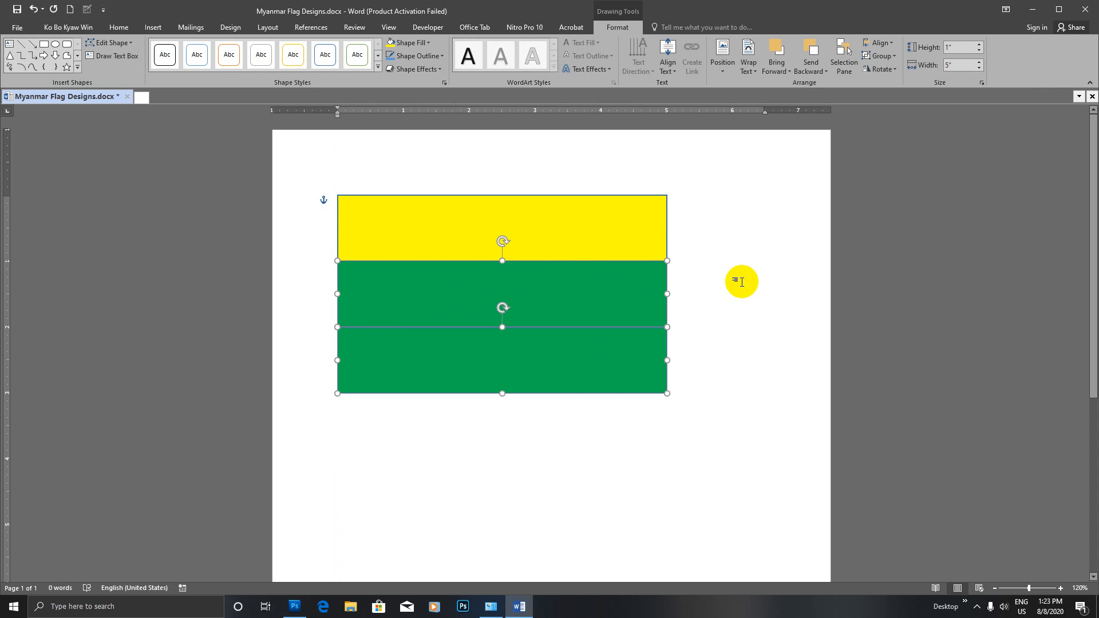
# - Fill the bottom green rectangle with standard red
pyautogui.click(559, 368)
pyautogui.click(830, 358)
pyautogui.click(580, 355)
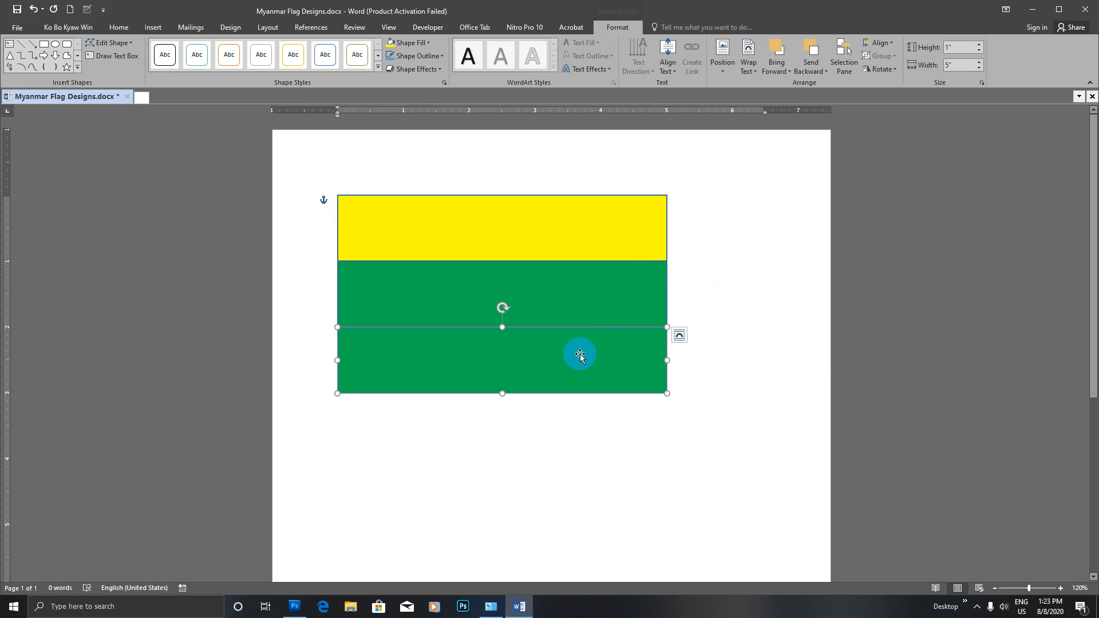
pyautogui.click(424, 43)
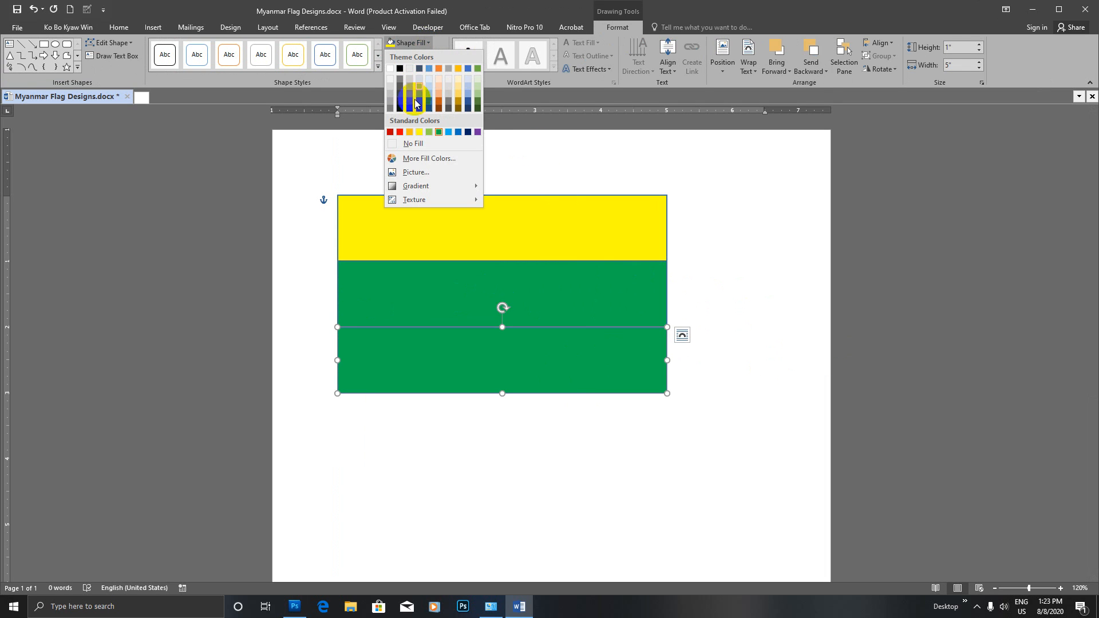
pyautogui.click(400, 131)
pyautogui.click(737, 278)
pyautogui.click(589, 259)
pyautogui.click(585, 283)
pyautogui.click(589, 350)
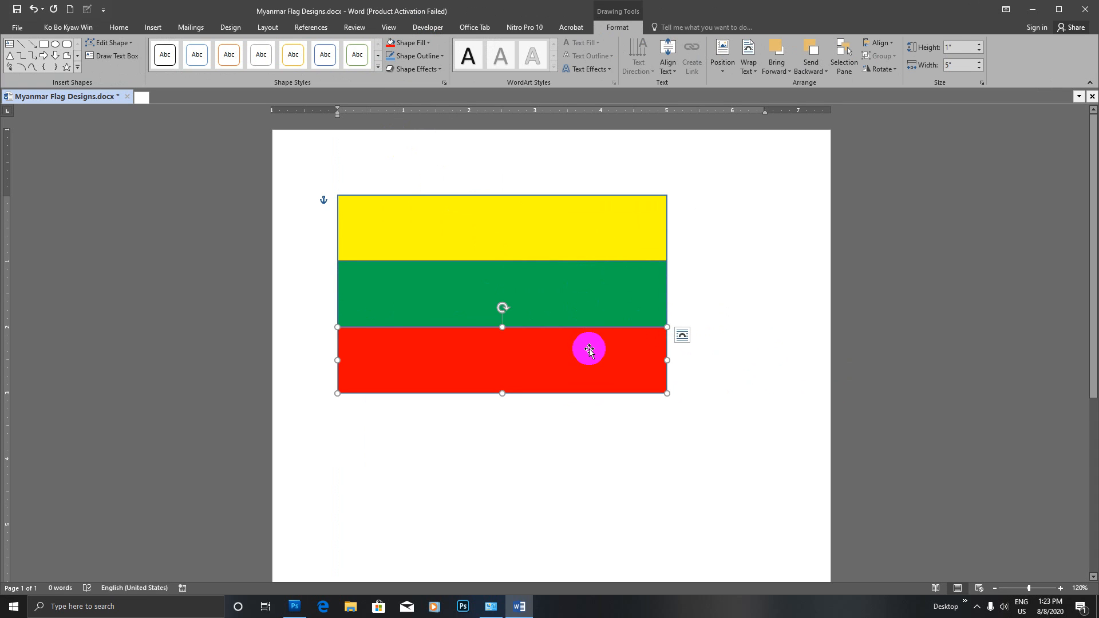
pyautogui.click(478, 228)
pyautogui.click(466, 295)
pyautogui.keyDown('shift'); pyautogui.click(469, 368); pyautogui.keyUp('shift')
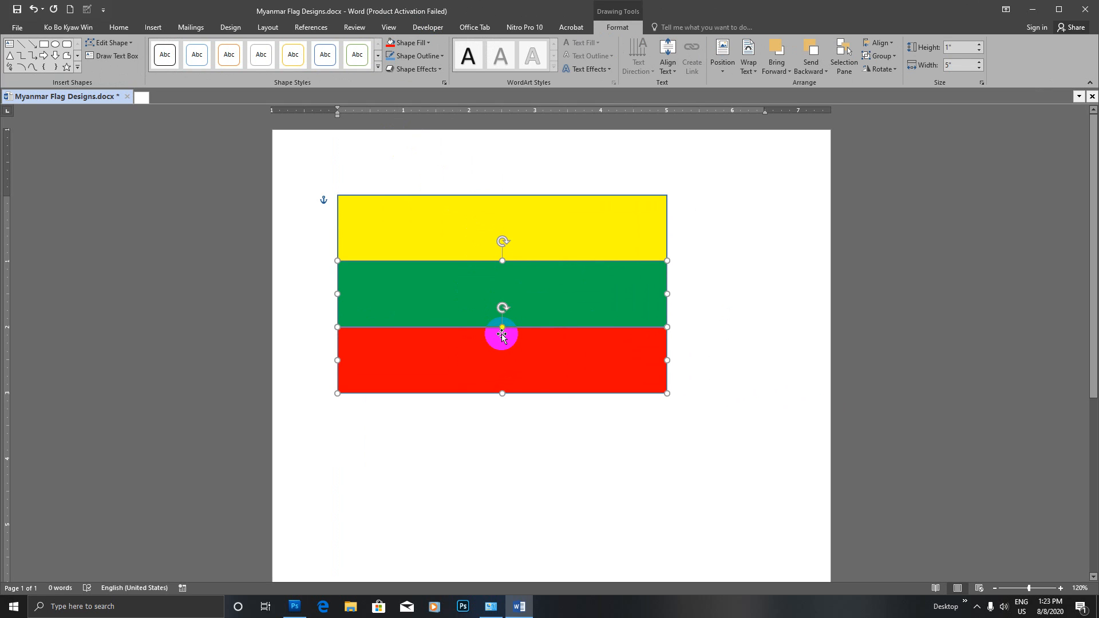
pyautogui.click(731, 255)
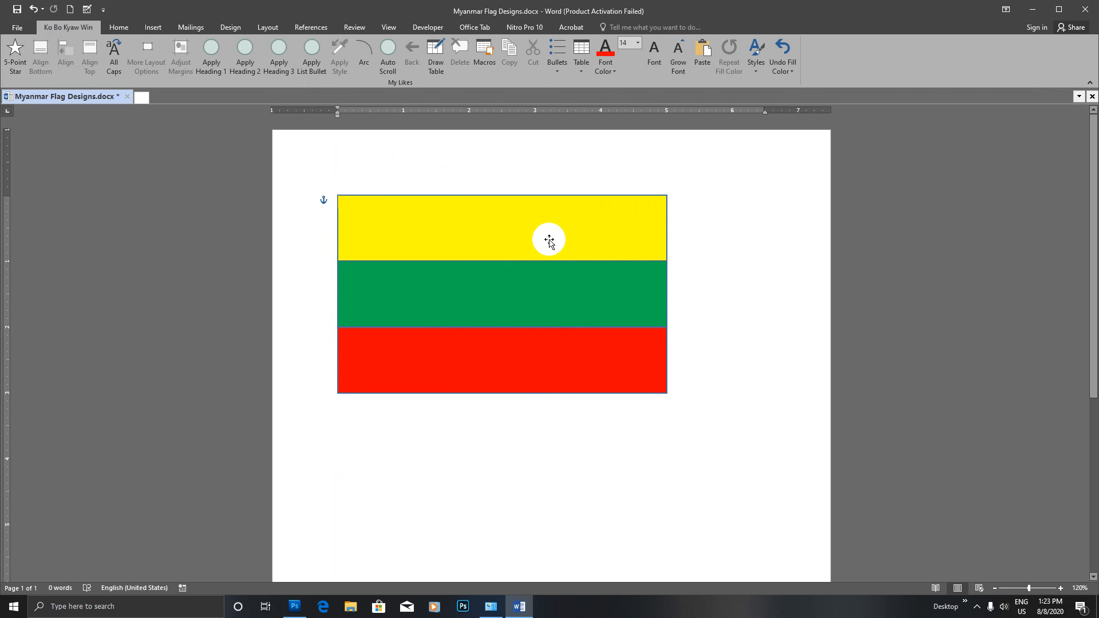
pyautogui.click(490, 233)
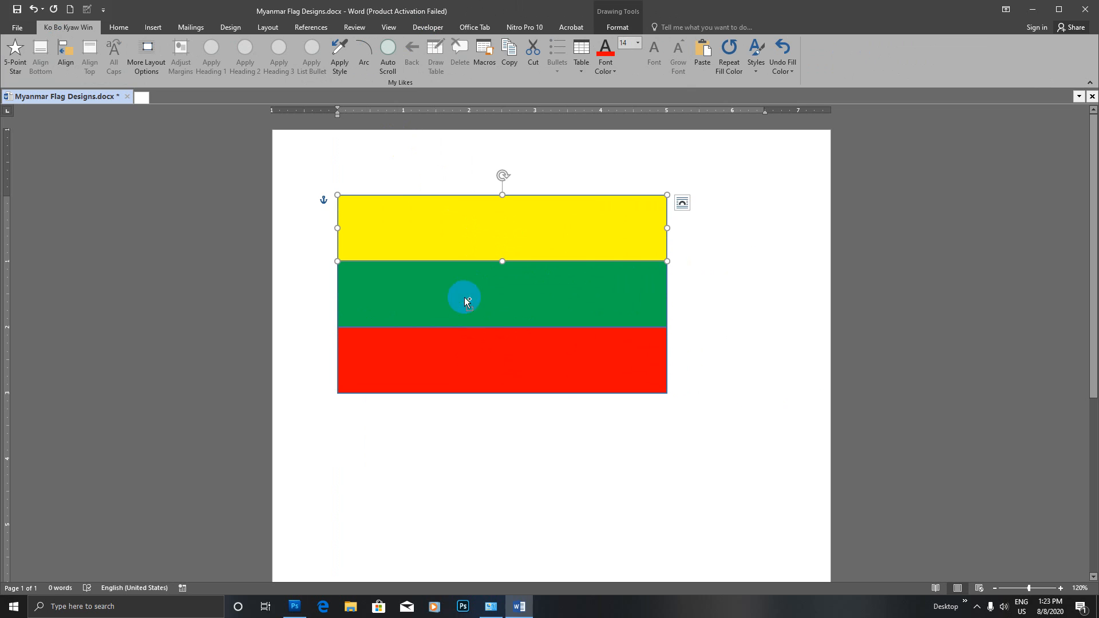
pyautogui.click(453, 351)
pyautogui.click(452, 241)
pyautogui.keyDown('shift'); pyautogui.click(433, 297); pyautogui.keyUp('shift')
pyautogui.keyDown('shift'); pyautogui.click(429, 362); pyautogui.keyUp('shift')
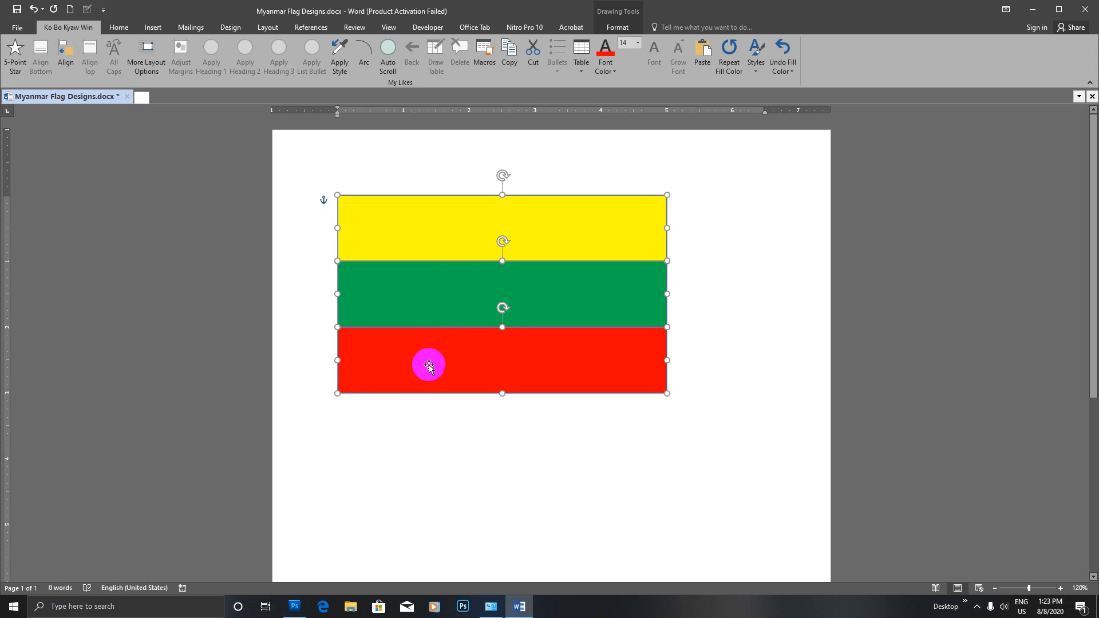
pyautogui.click(733, 301)
# - Try moving only the yellow and red stripes together without the green one, and undo the move
pyautogui.click(470, 226)
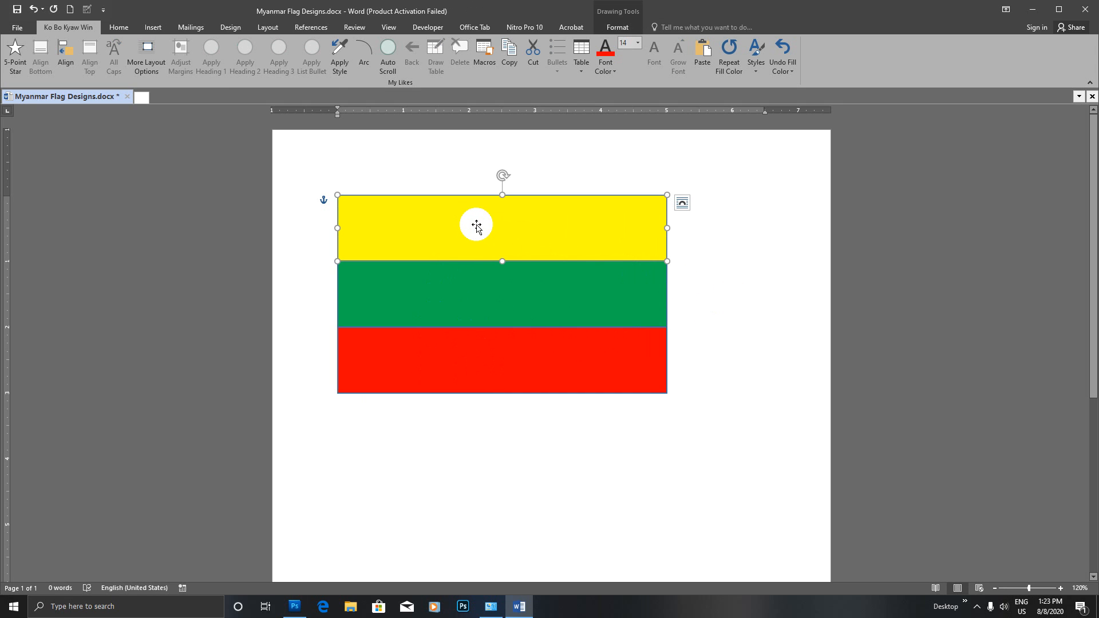
pyautogui.keyDown('shift'); pyautogui.click(459, 374); pyautogui.keyUp('shift')
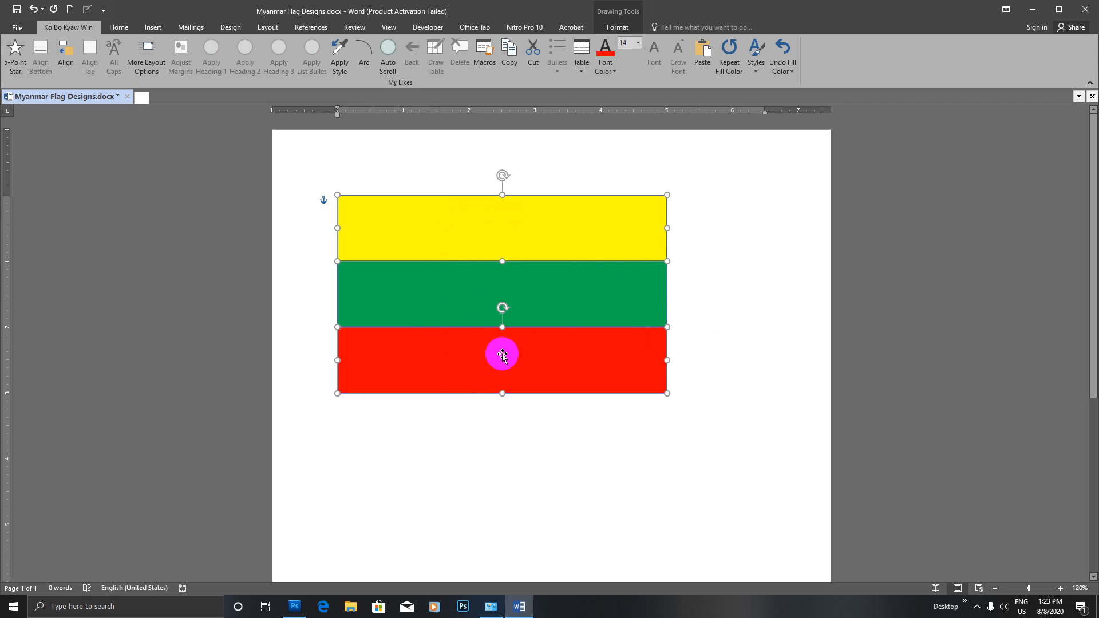
pyautogui.moveTo(502, 352); pyautogui.dragTo(488, 383)
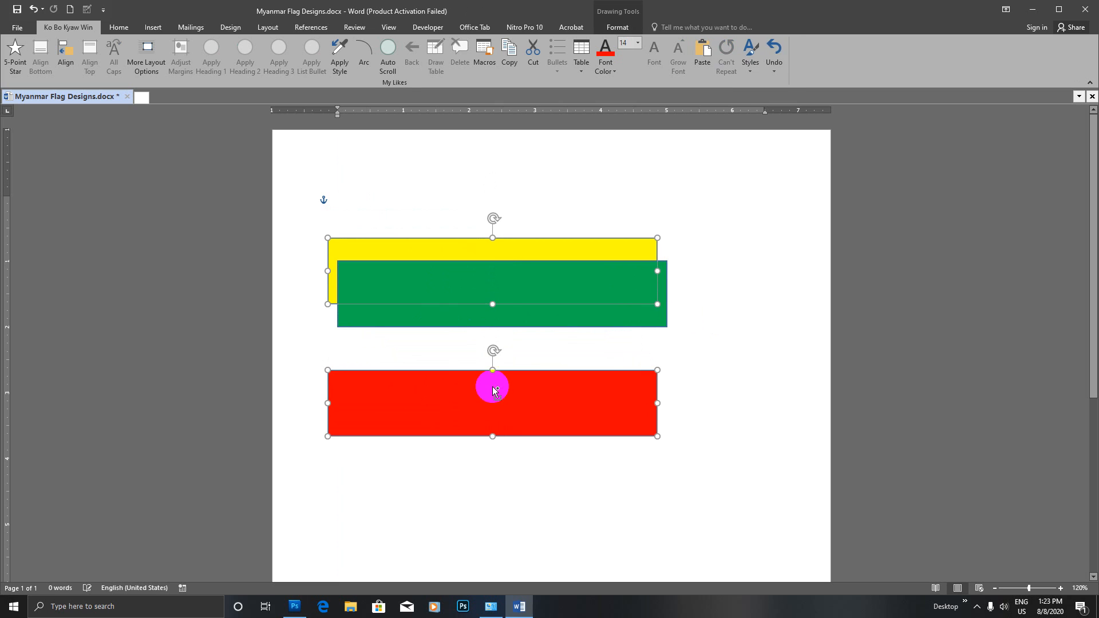
pyautogui.moveTo(493, 393); pyautogui.dragTo(503, 350)
pyautogui.click(766, 231)
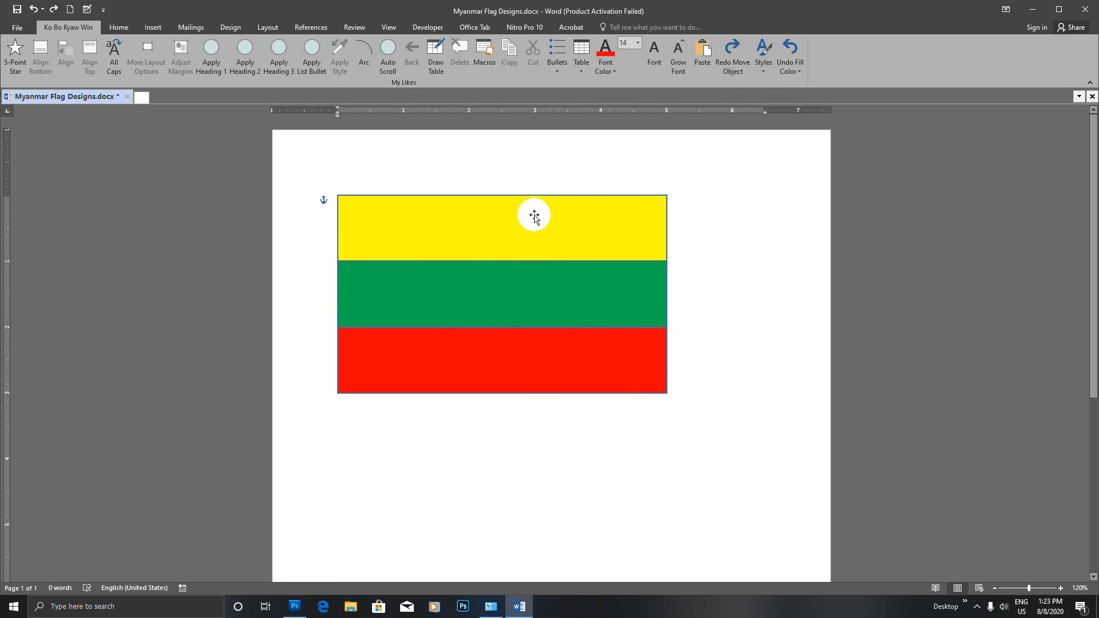
pyautogui.click(524, 221)
pyautogui.keyDown('shift'); pyautogui.click(483, 301); pyautogui.keyUp('shift')
pyautogui.keyDown('shift'); pyautogui.click(478, 355); pyautogui.keyUp('shift')
pyautogui.click(766, 299)
pyautogui.click(524, 209)
pyautogui.keyDown('shift'); pyautogui.click(521, 295); pyautogui.keyUp('shift')
pyautogui.keyDown('shift'); pyautogui.click(507, 375); pyautogui.keyUp('shift')
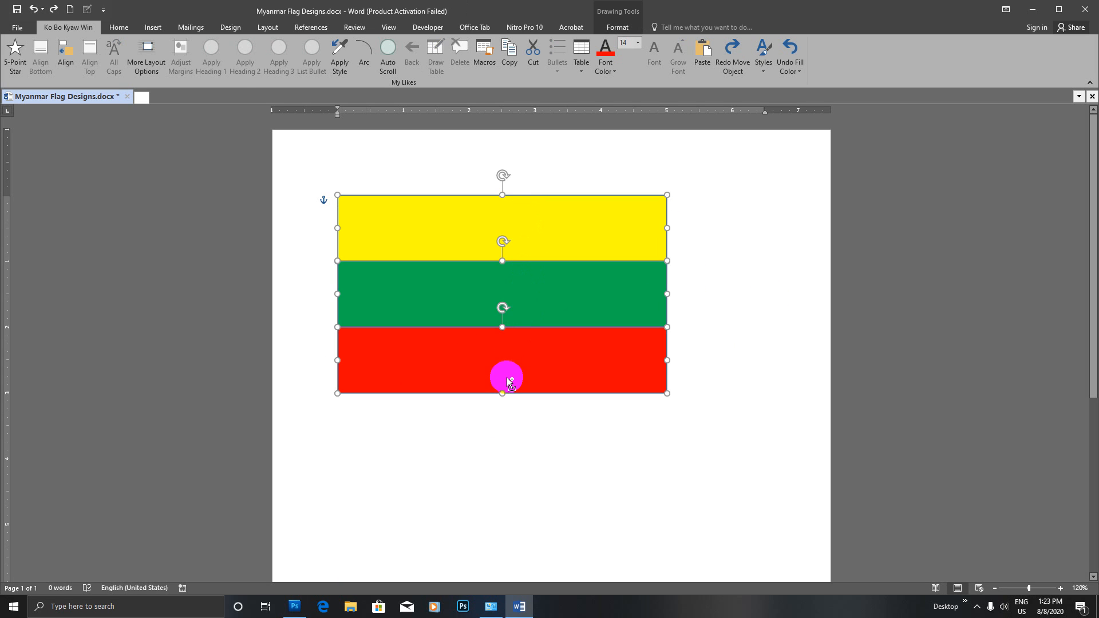
pyautogui.click(684, 309)
# - Group the yellow, green and red rectangles into one object
pyautogui.click(562, 237)
pyautogui.keyDown('shift'); pyautogui.click(535, 303); pyautogui.keyUp('shift')
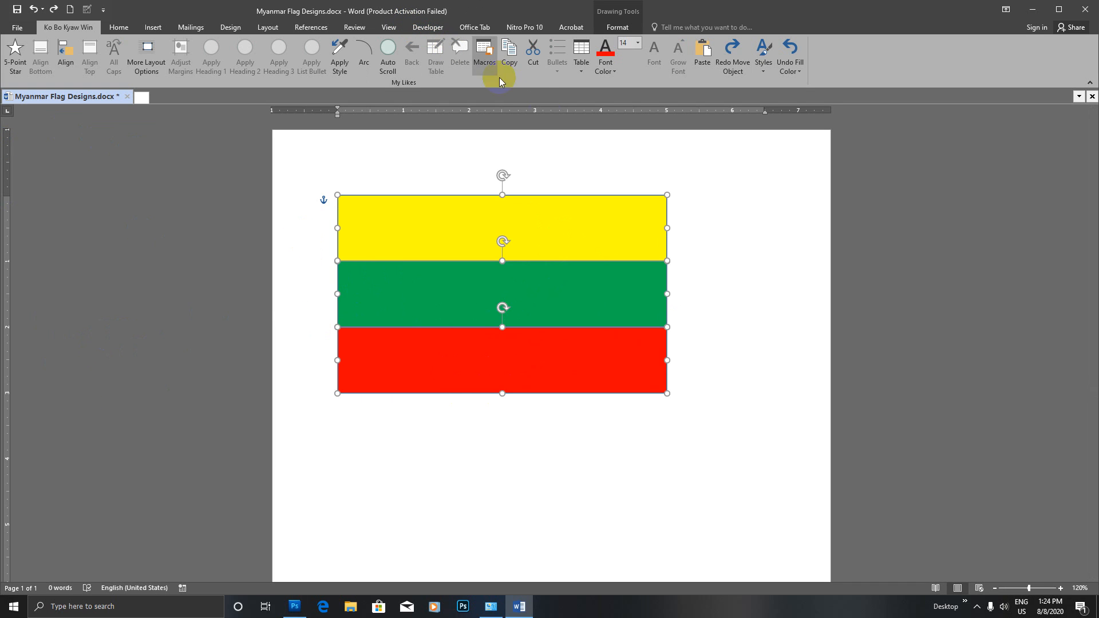
pyautogui.click(616, 27)
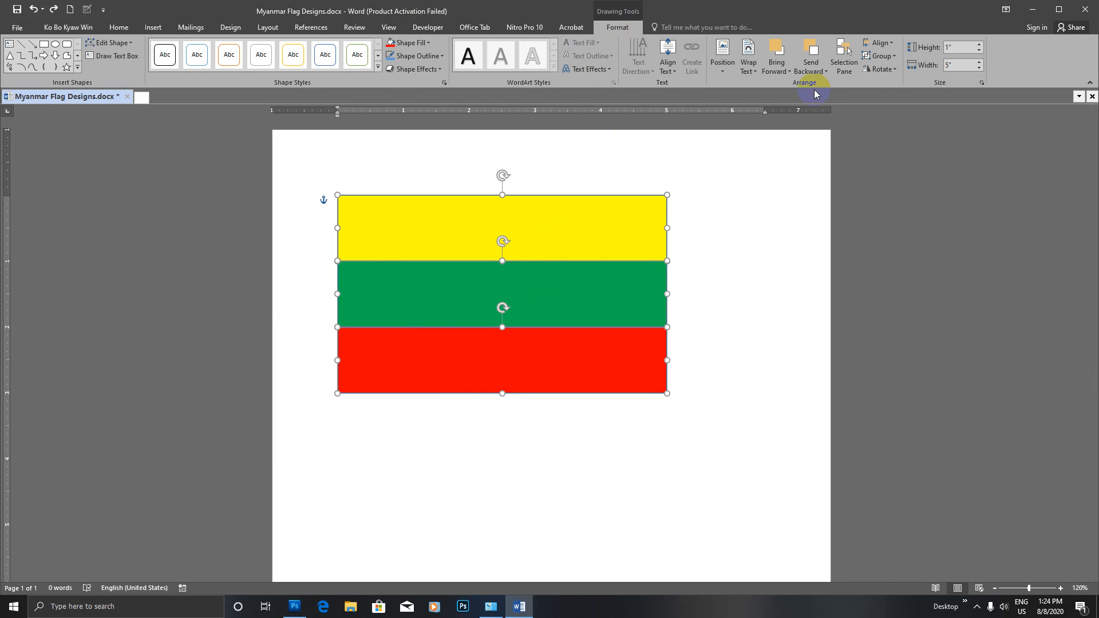
pyautogui.click(893, 57)
pyautogui.click(884, 76)
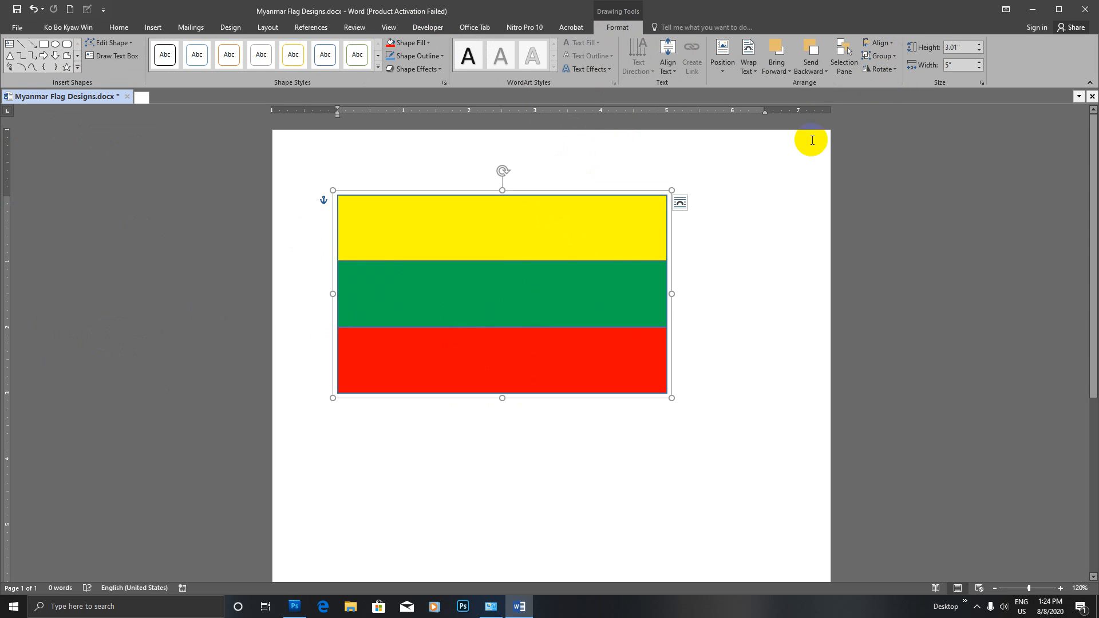
# - Try to shift the yellow stripe on its own inside the group, and undo the move
pyautogui.moveTo(572, 218); pyautogui.dragTo(549, 236)
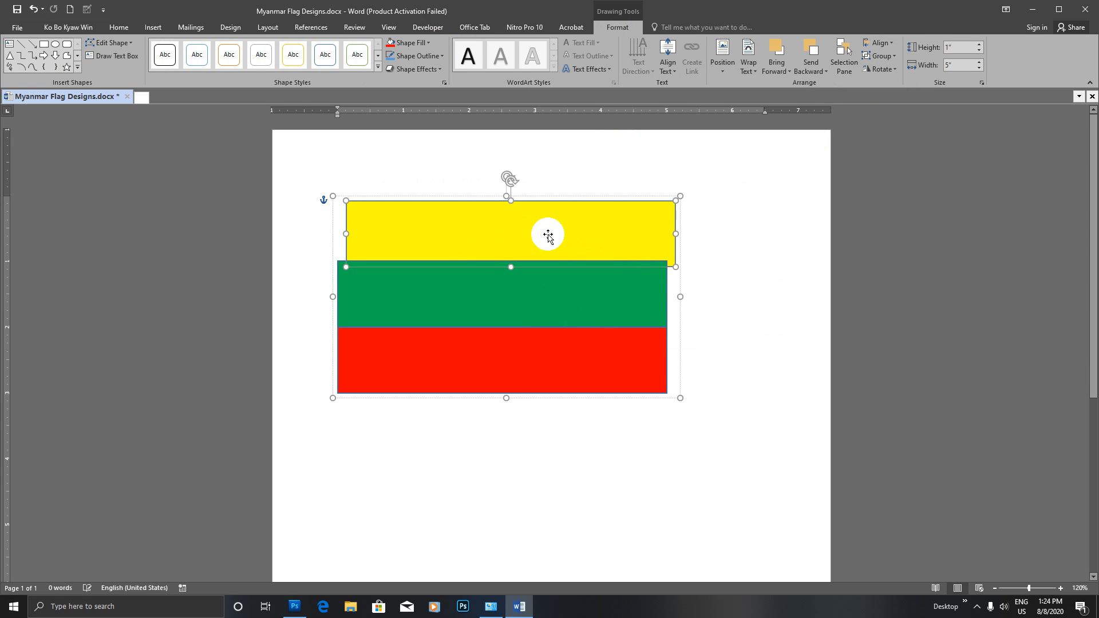
pyautogui.click(498, 292)
pyautogui.click(491, 353)
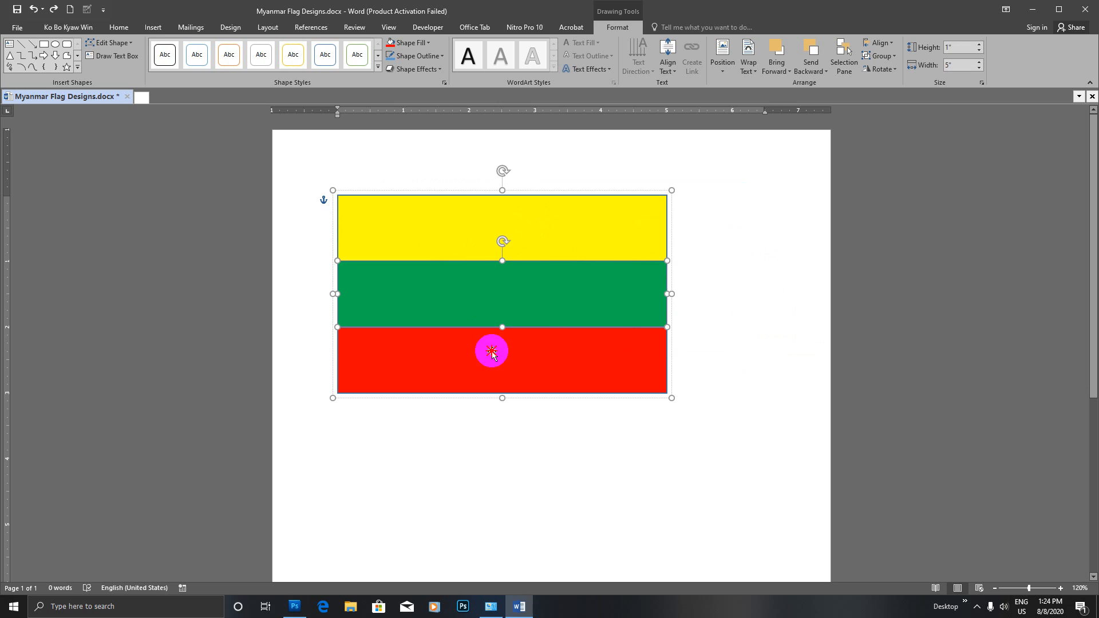
# - Ungroup the three stripes and shift them together up and toward the page's left edge
pyautogui.keyDown('shift'); pyautogui.click(622, 226); pyautogui.keyUp('shift')
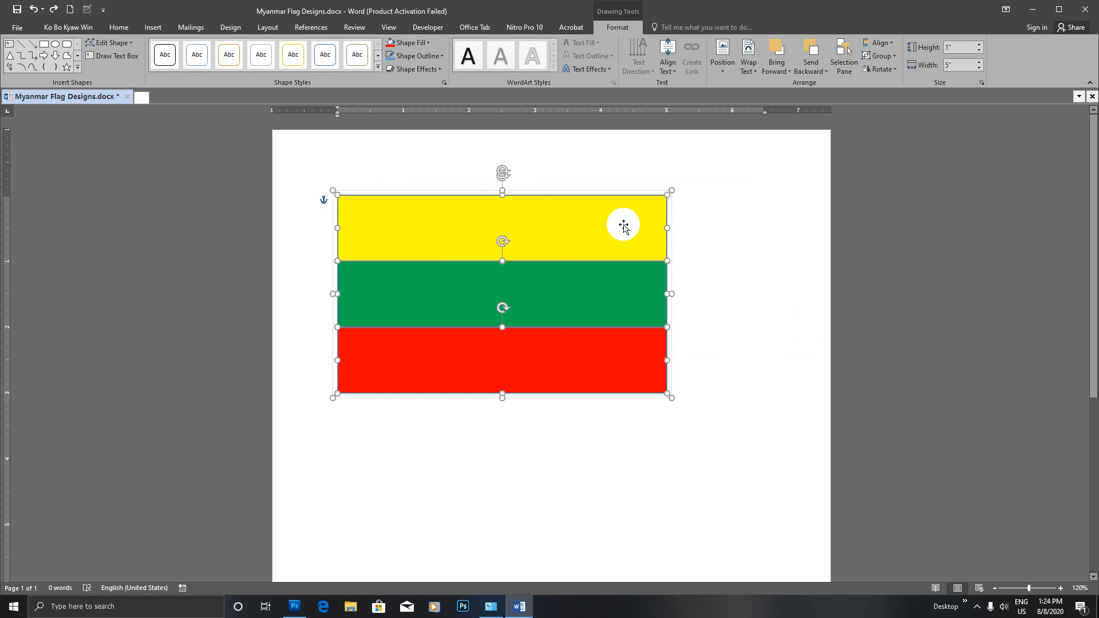
pyautogui.click(880, 56)
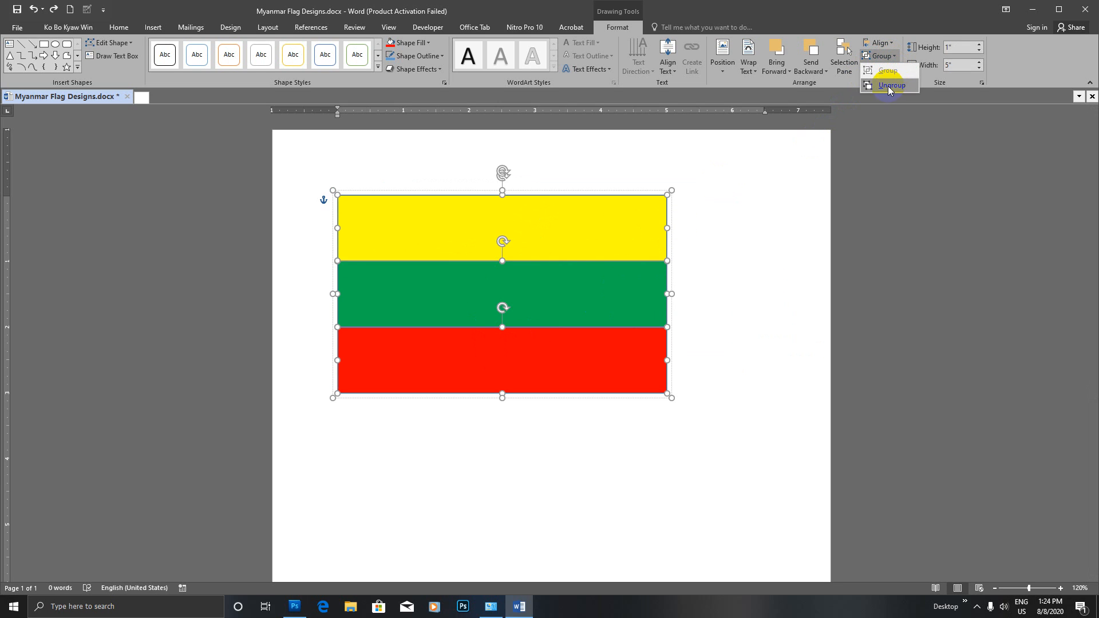
pyautogui.click(890, 92)
pyautogui.moveTo(605, 241); pyautogui.dragTo(584, 197)
pyautogui.click(712, 246)
pyautogui.hotkey('ctrl', 'z')
# - Group the yellow, green and red stripes together again
pyautogui.keyDown('shift'); pyautogui.click(484, 278); pyautogui.keyUp('shift')
pyautogui.keyDown('shift'); pyautogui.click(482, 343); pyautogui.keyUp('shift')
pyautogui.click(889, 57)
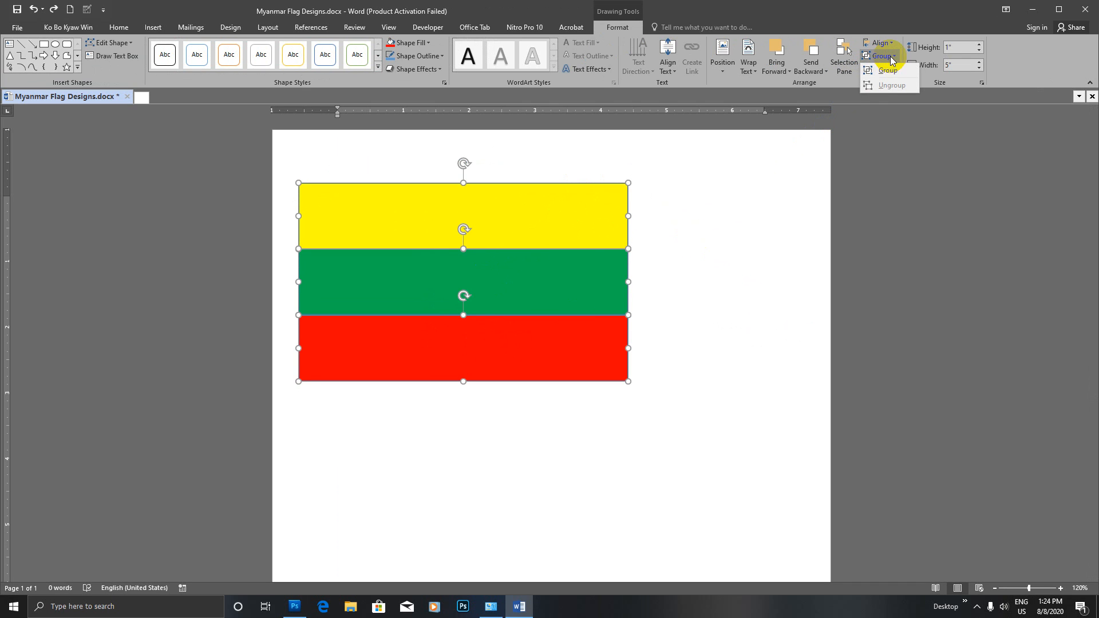
pyautogui.click(887, 70)
# - Move the stripe group as one object so it sits slightly outside the page's left margin
pyautogui.moveTo(481, 179); pyautogui.dragTo(549, 199)
pyautogui.click(675, 239)
pyautogui.click(546, 219)
pyautogui.click(738, 265)
pyautogui.moveTo(584, 265); pyautogui.dragTo(559, 289)
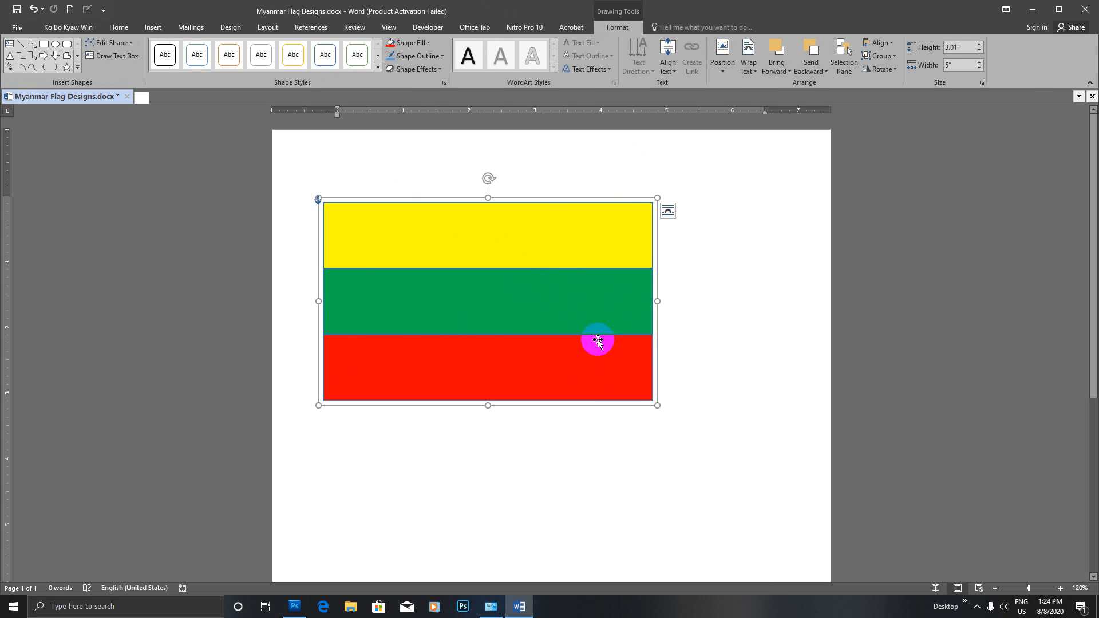
# - Try to pull the red stripe down out of the group, and undo the move
pyautogui.click(550, 364)
pyautogui.moveTo(549, 364); pyautogui.dragTo(558, 435)
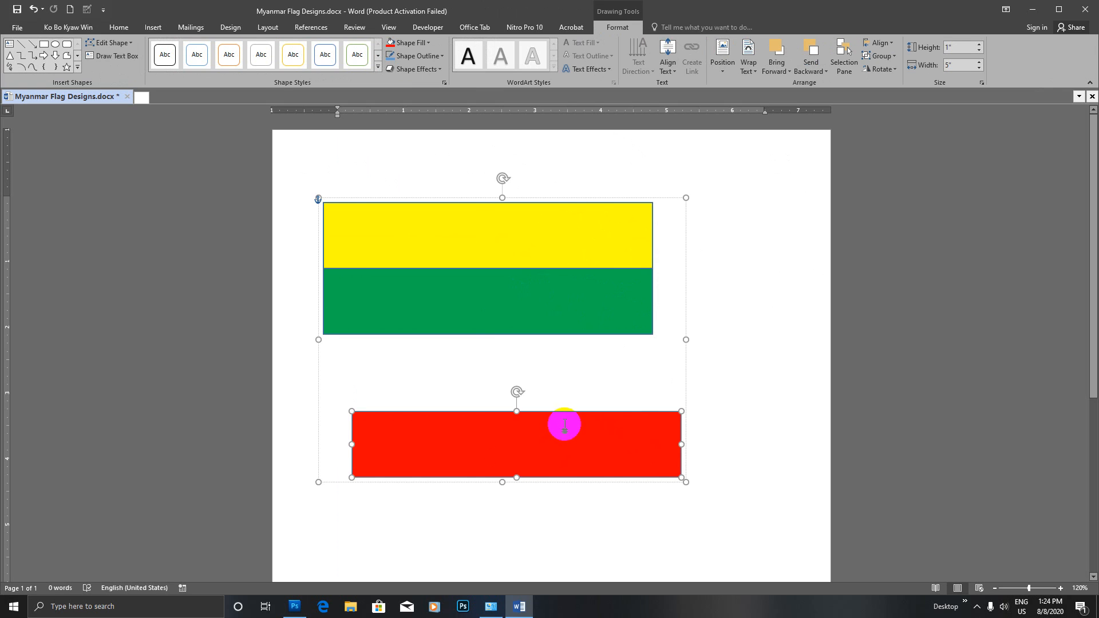
pyautogui.hotkey('ctrl', 'z')
# - Compare the grouping options for the three stripes selected inside the group and for the whole group
pyautogui.click(530, 238)
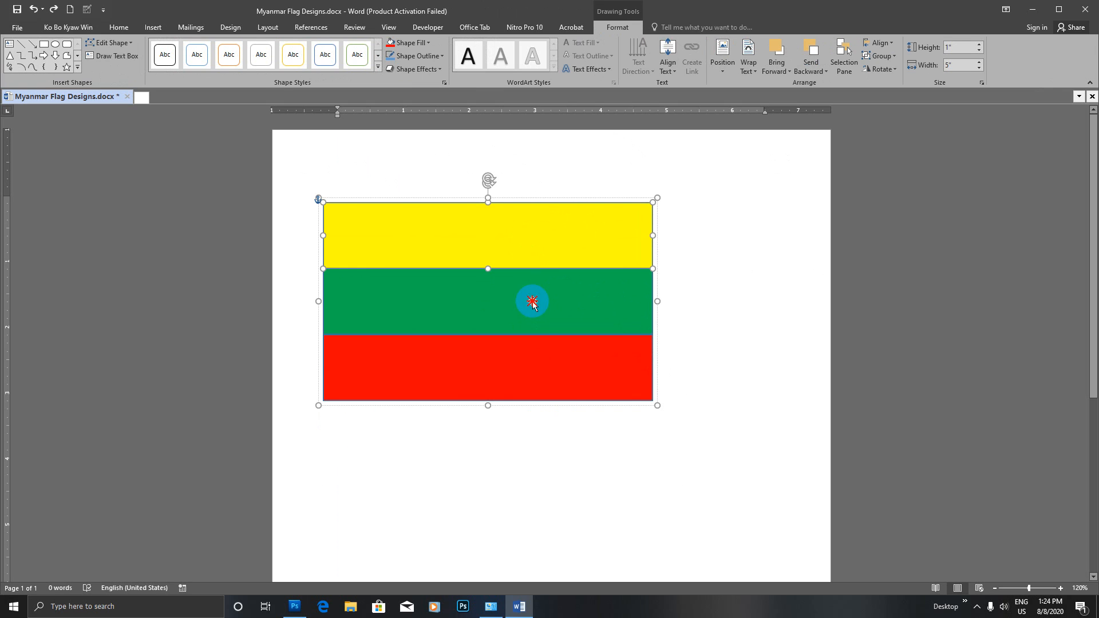
pyautogui.click(532, 303)
pyautogui.click(895, 57)
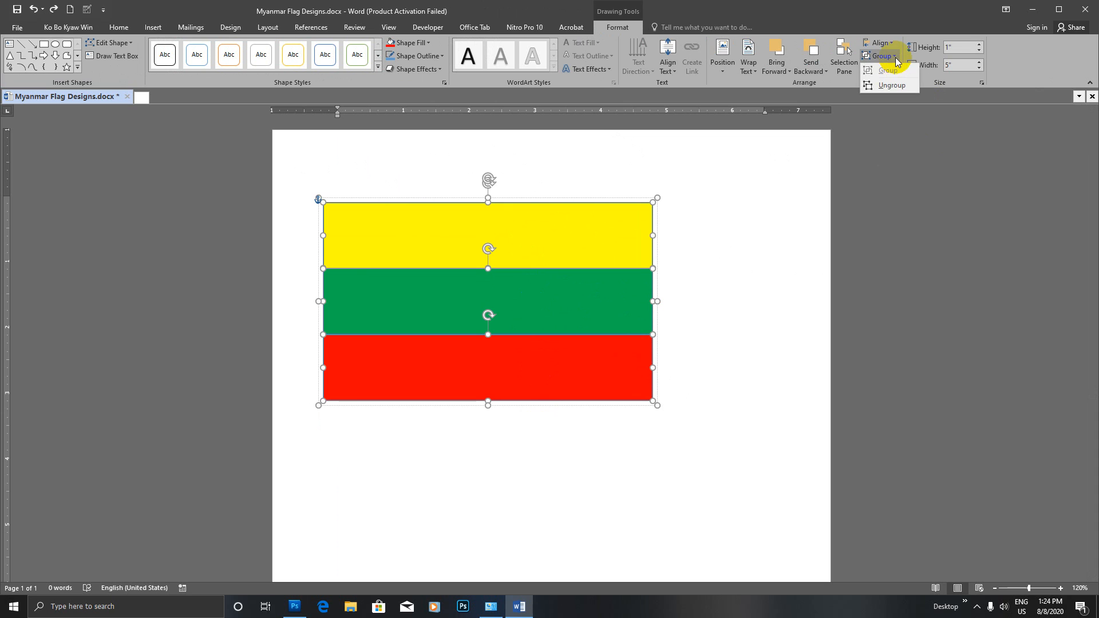
pyautogui.click(743, 271)
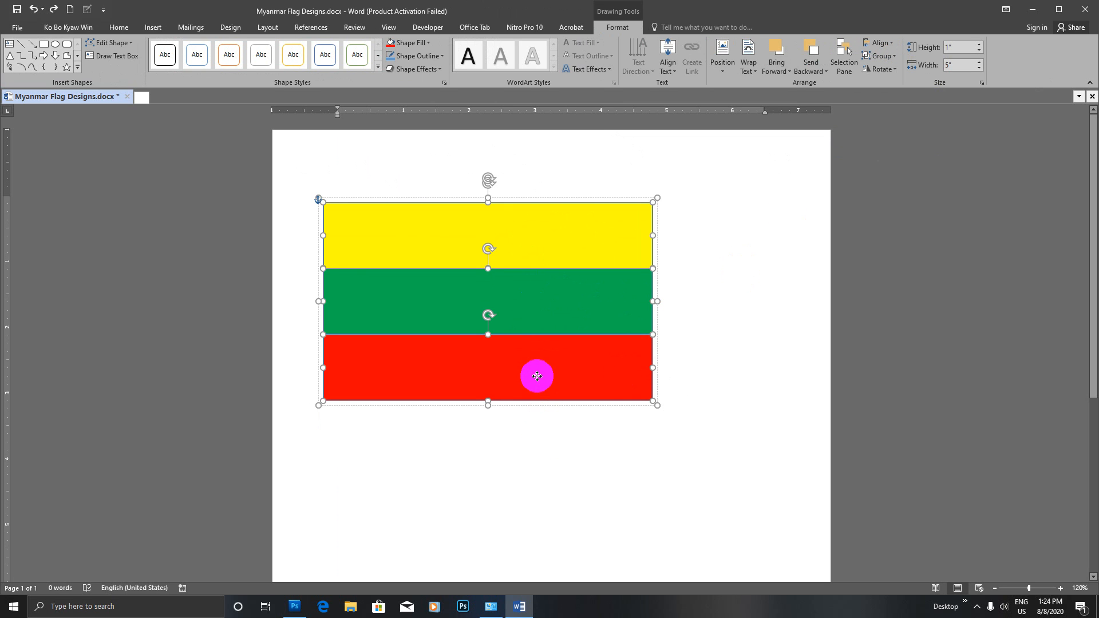
pyautogui.click(733, 364)
pyautogui.click(594, 367)
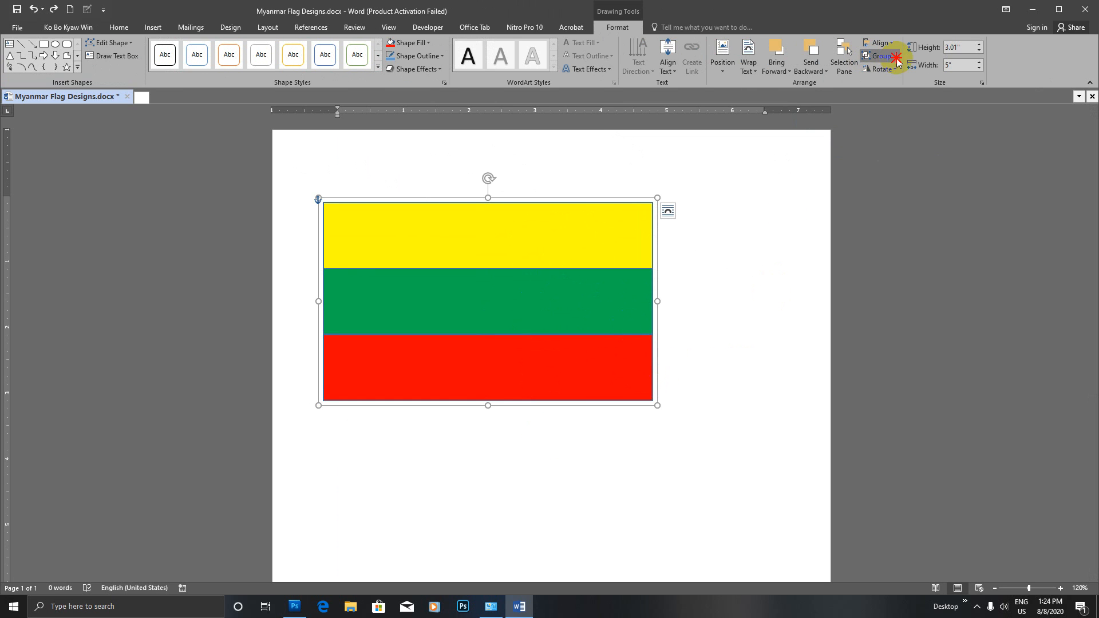
pyautogui.click(882, 55)
pyautogui.click(627, 335)
# - Select the stripes inside the group one by one, and check the grouping options with all three selected
pyautogui.click(616, 294)
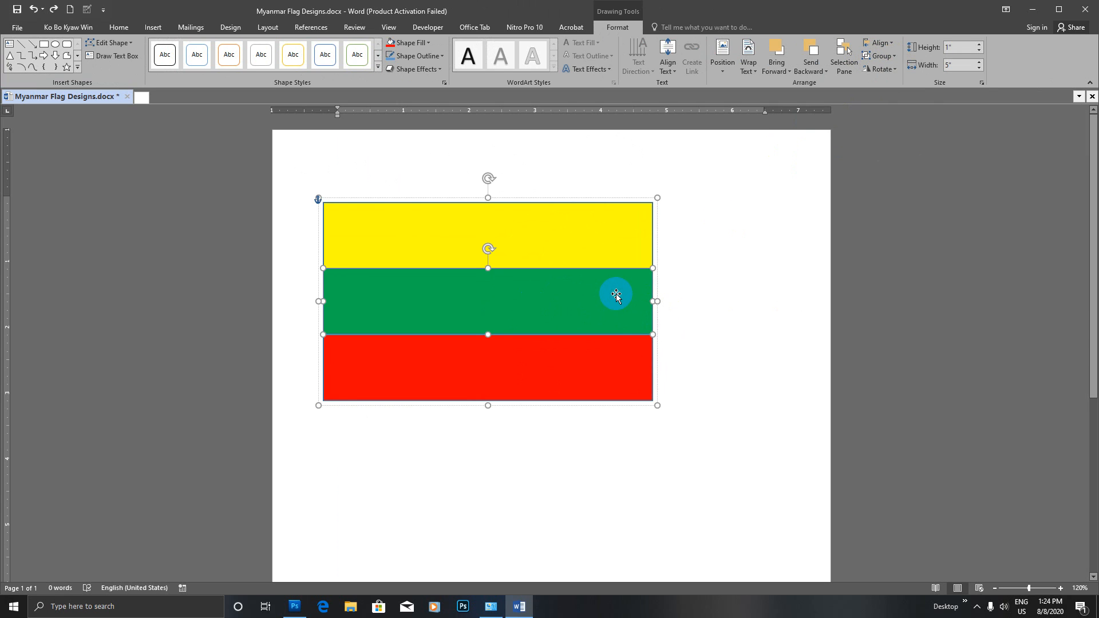
pyautogui.click(580, 231)
pyautogui.click(567, 291)
pyautogui.click(552, 356)
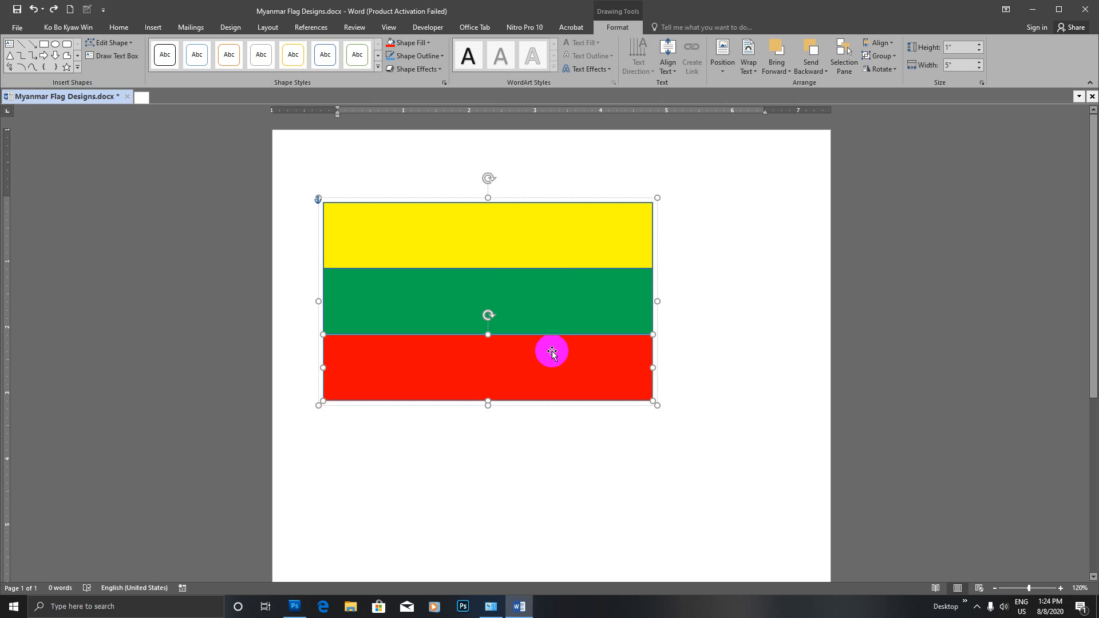
pyautogui.click(559, 308)
pyautogui.click(576, 247)
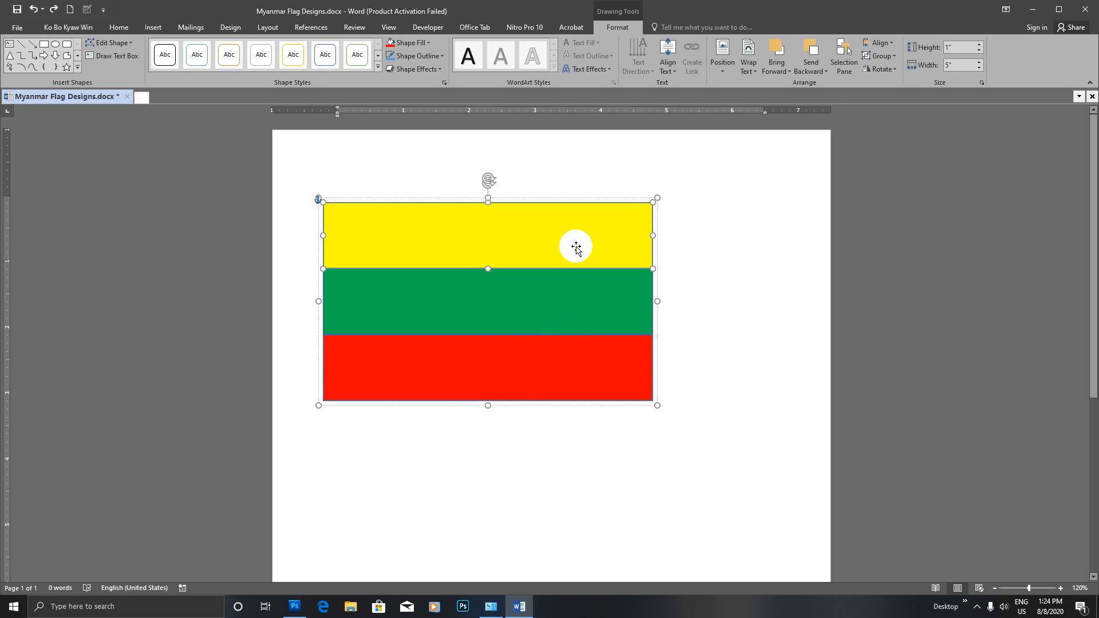
pyautogui.keyDown('shift'); pyautogui.click(530, 294); pyautogui.keyUp('shift')
pyautogui.keyDown('shift'); pyautogui.click(525, 372); pyautogui.keyUp('shift')
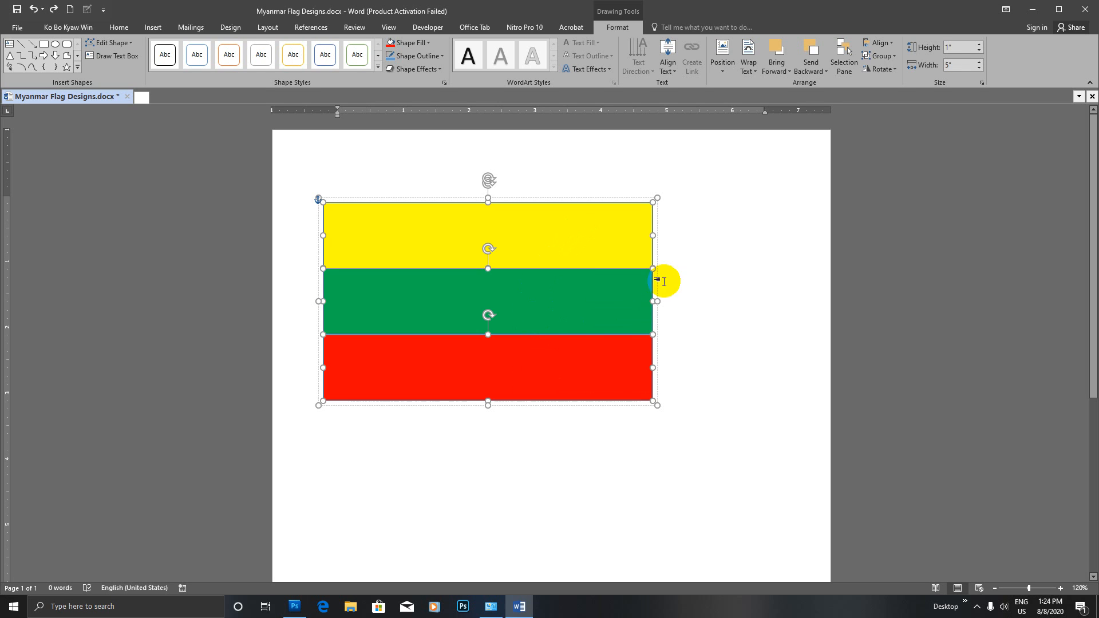
pyautogui.click(879, 56)
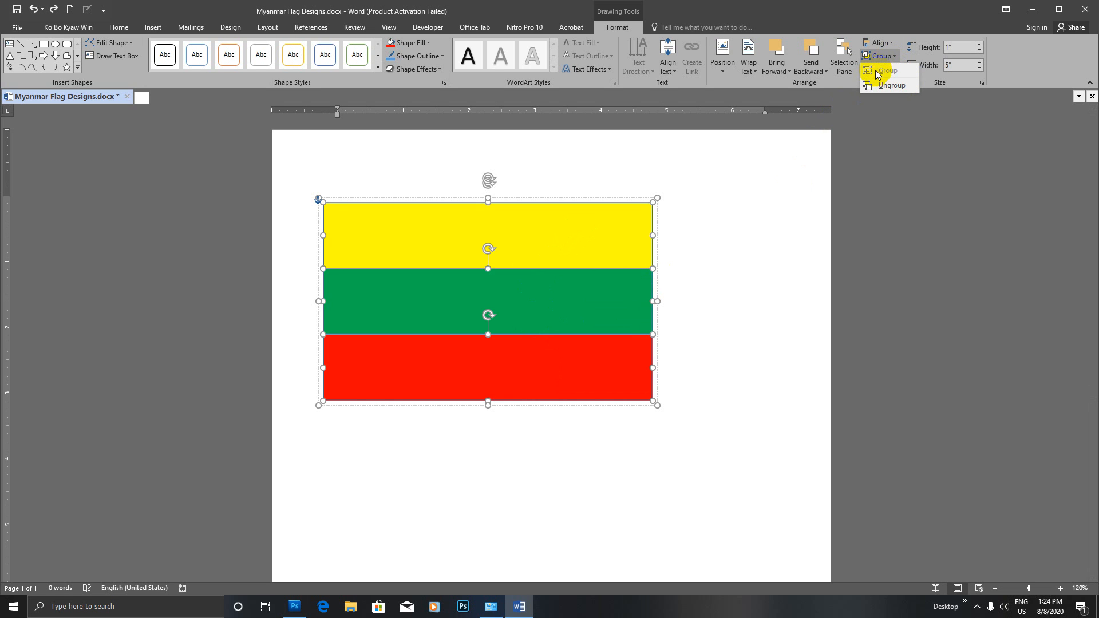
pyautogui.click(735, 266)
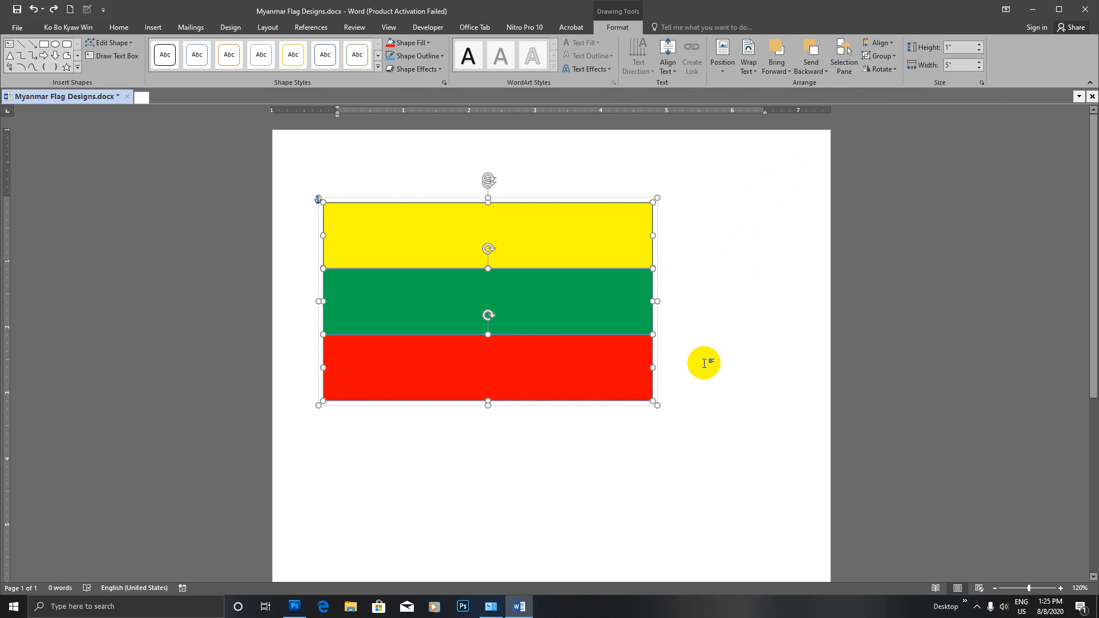
# - Check the grouping options for the whole group and for the green stripe alone
pyautogui.click(594, 365)
pyautogui.click(890, 56)
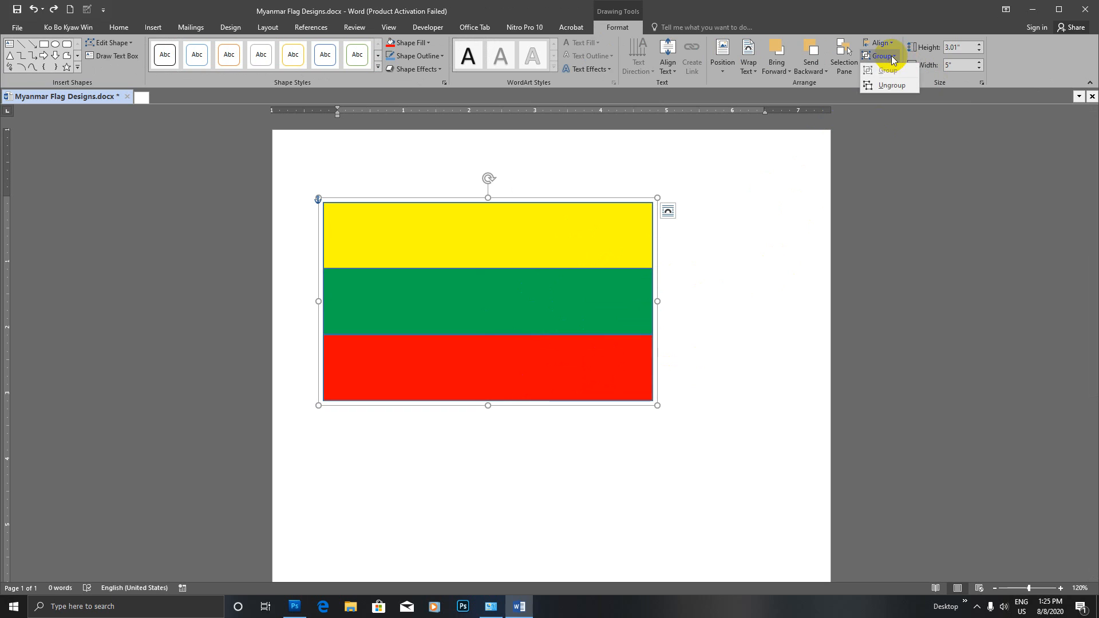
pyautogui.click(582, 319)
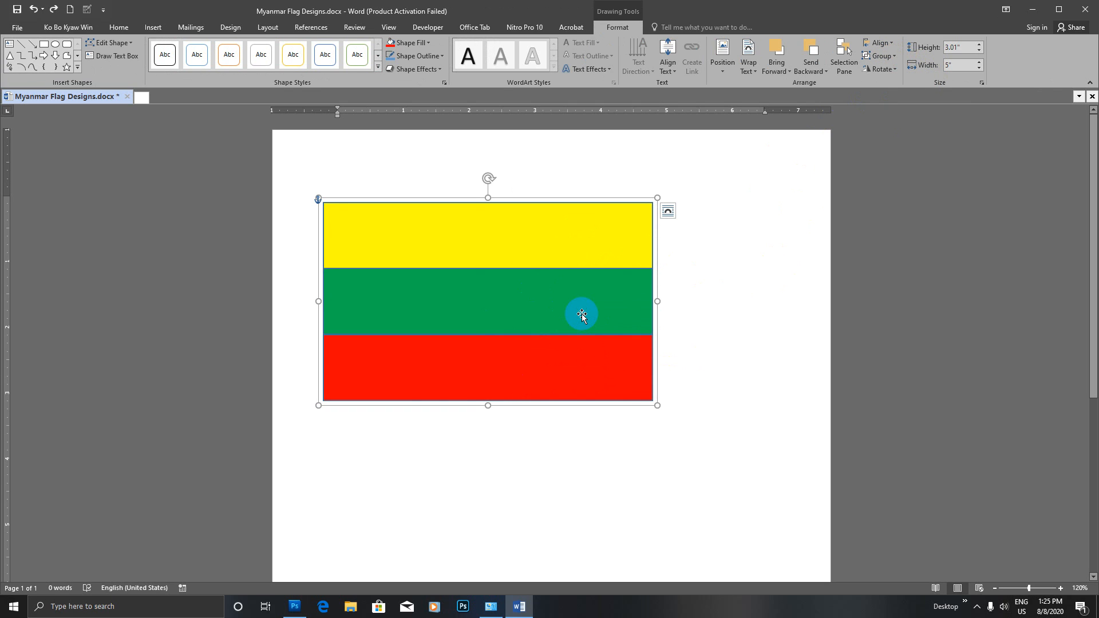
pyautogui.click(581, 315)
pyautogui.click(887, 57)
pyautogui.click(739, 312)
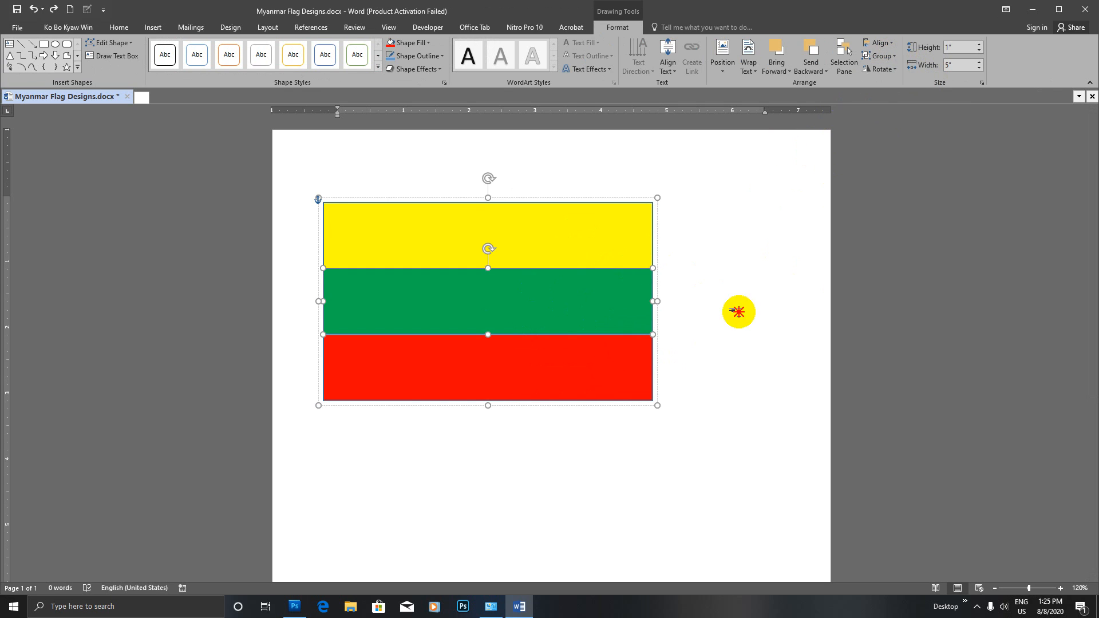
# - Try to move the yellow stripe inside the group, and undo the move
pyautogui.click(616, 371)
pyautogui.moveTo(491, 246); pyautogui.dragTo(534, 242)
pyautogui.hotkey('ctrl', 'z')
# - Select all three stripes, check their grouping options, and move the striped flag slightly up the page
pyautogui.keyDown('shift'); pyautogui.click(354, 294); pyautogui.keyUp('shift')
pyautogui.keyDown('shift'); pyautogui.click(355, 372); pyautogui.keyUp('shift')
pyautogui.click(891, 56)
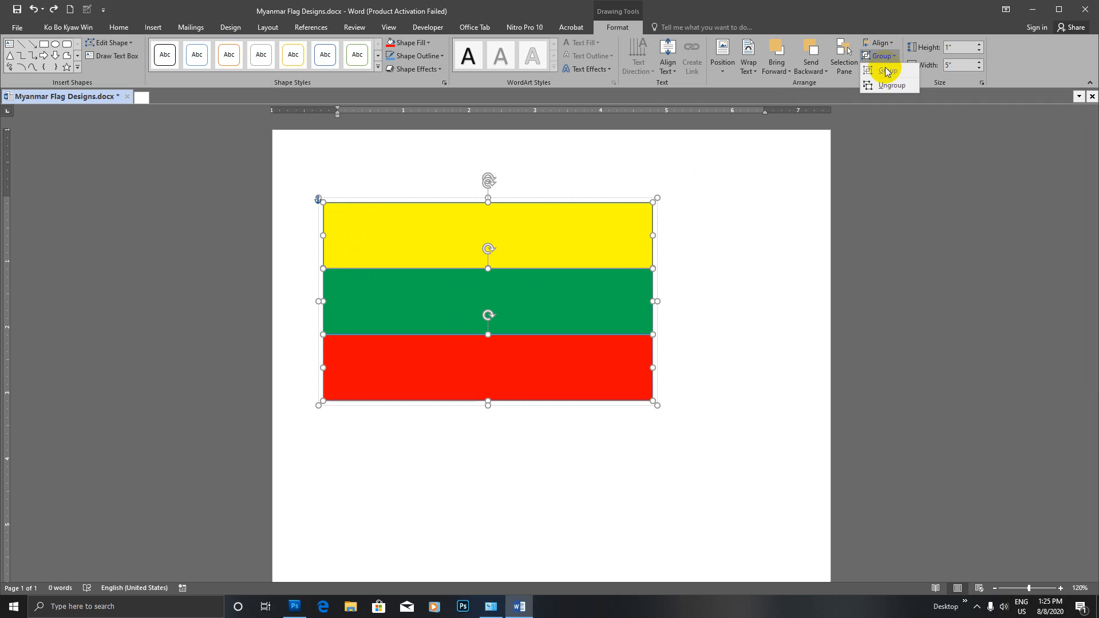
pyautogui.click(367, 204)
pyautogui.moveTo(373, 202); pyautogui.dragTo(380, 179)
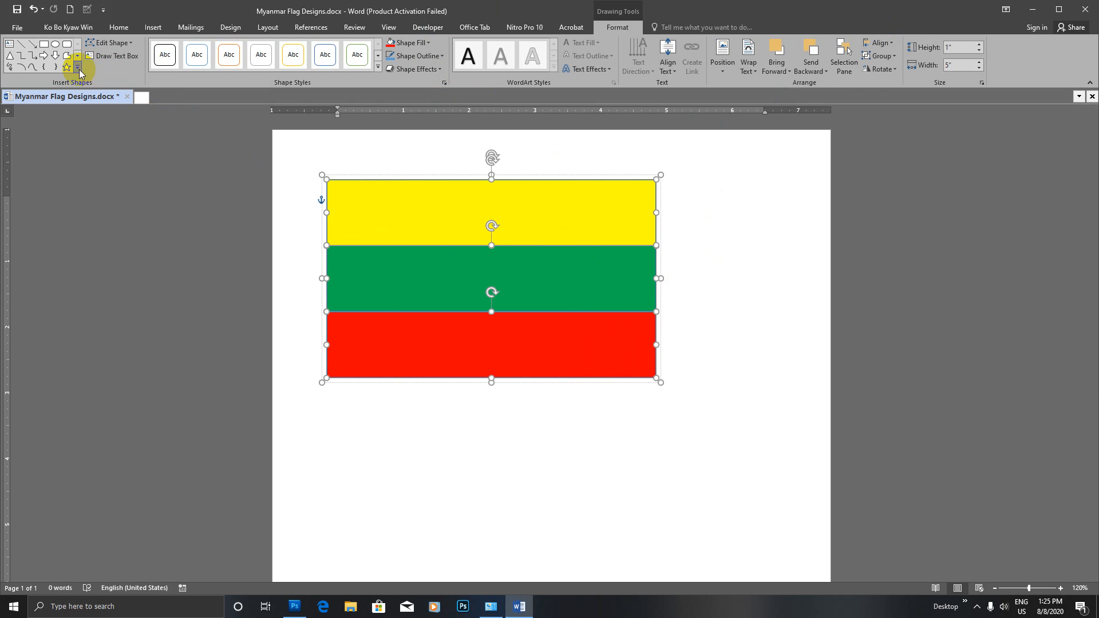
# - Draw a 5-point star about 2.83" high and wide below the flag, and place it over the stripes
pyautogui.click(149, 28)
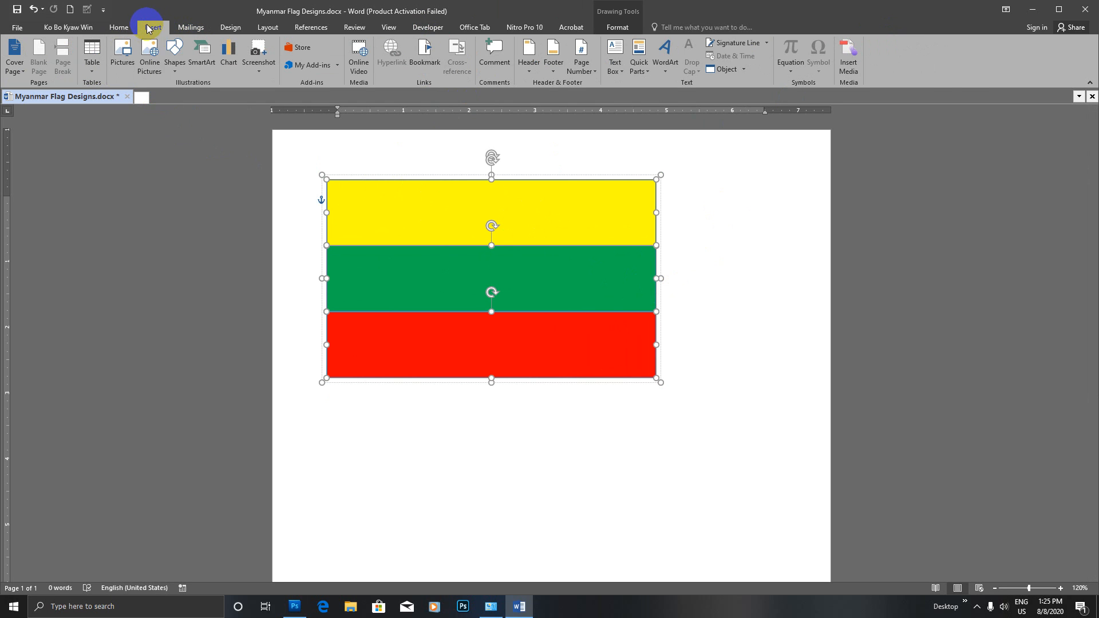
pyautogui.click(174, 73)
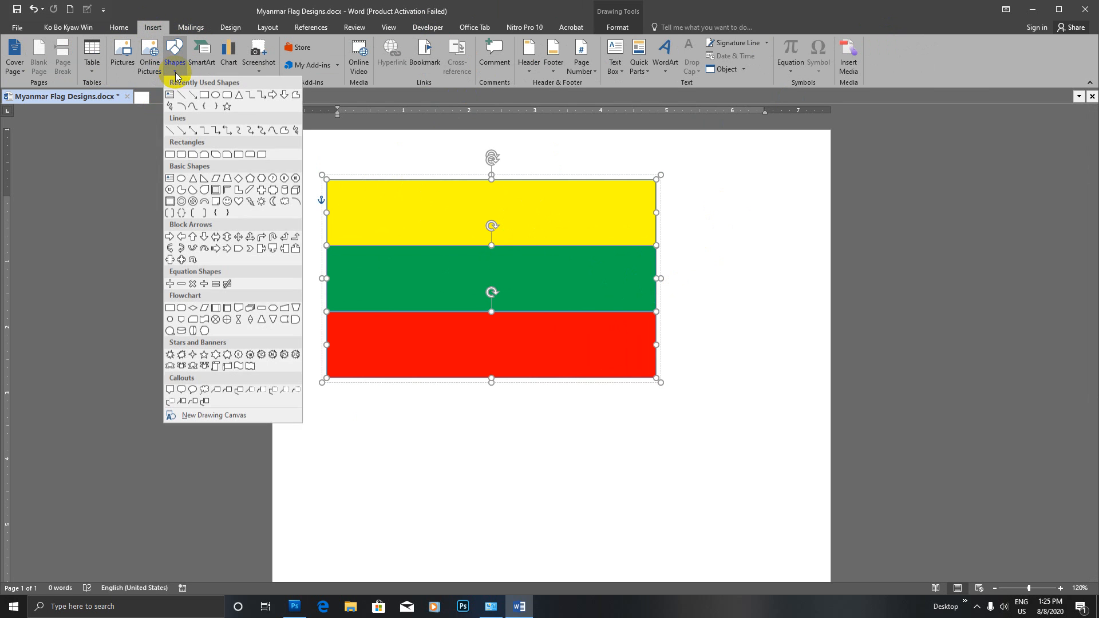
pyautogui.click(227, 107)
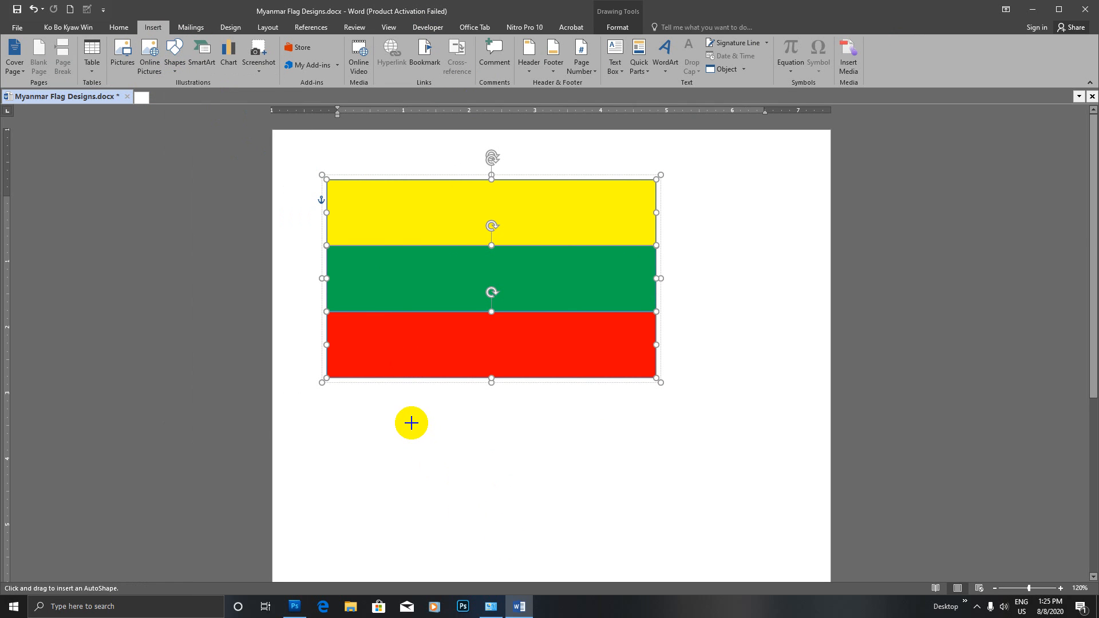
pyautogui.moveTo(416, 422); pyautogui.dragTo(603, 510)
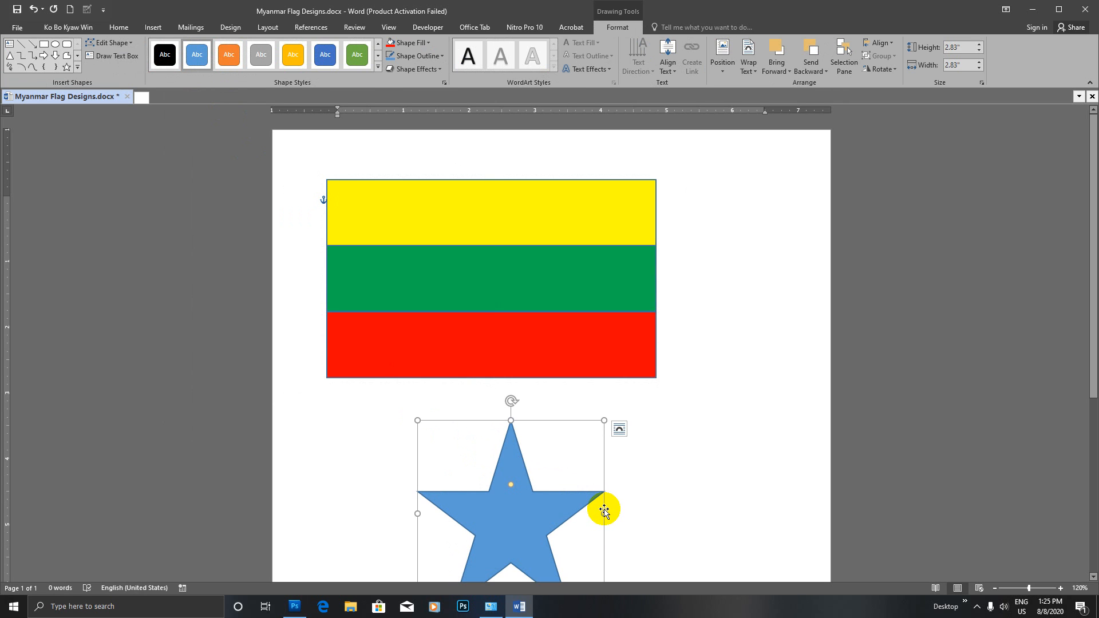
pyautogui.moveTo(510, 458); pyautogui.dragTo(492, 219)
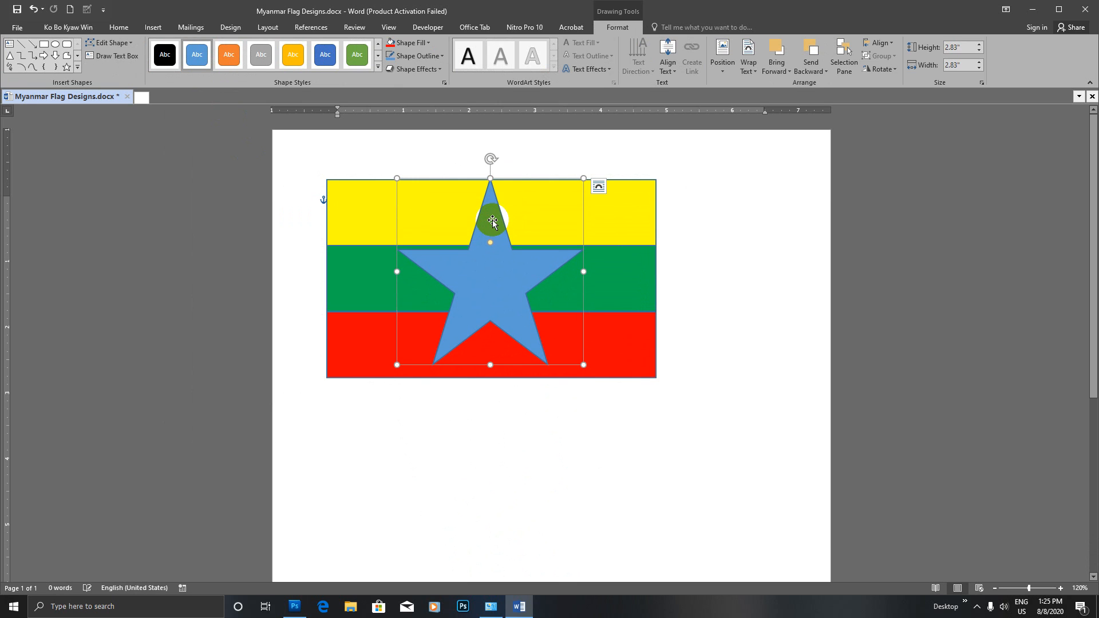
# - Set the star's height and width to 1"
pyautogui.click(965, 48)
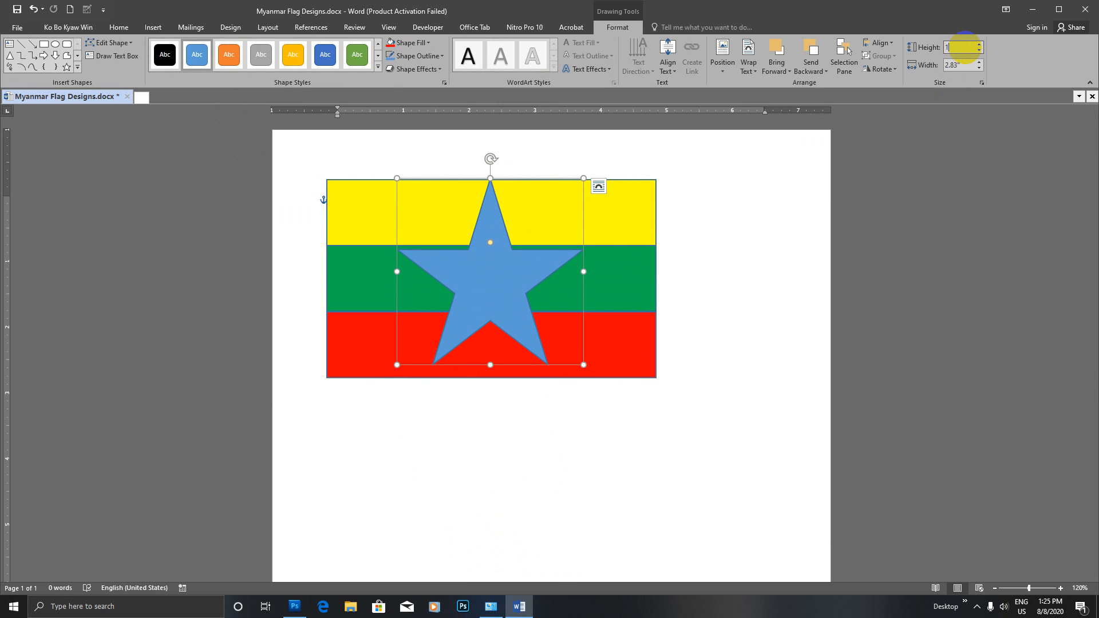
pyautogui.write('1"')
pyautogui.press('Return')
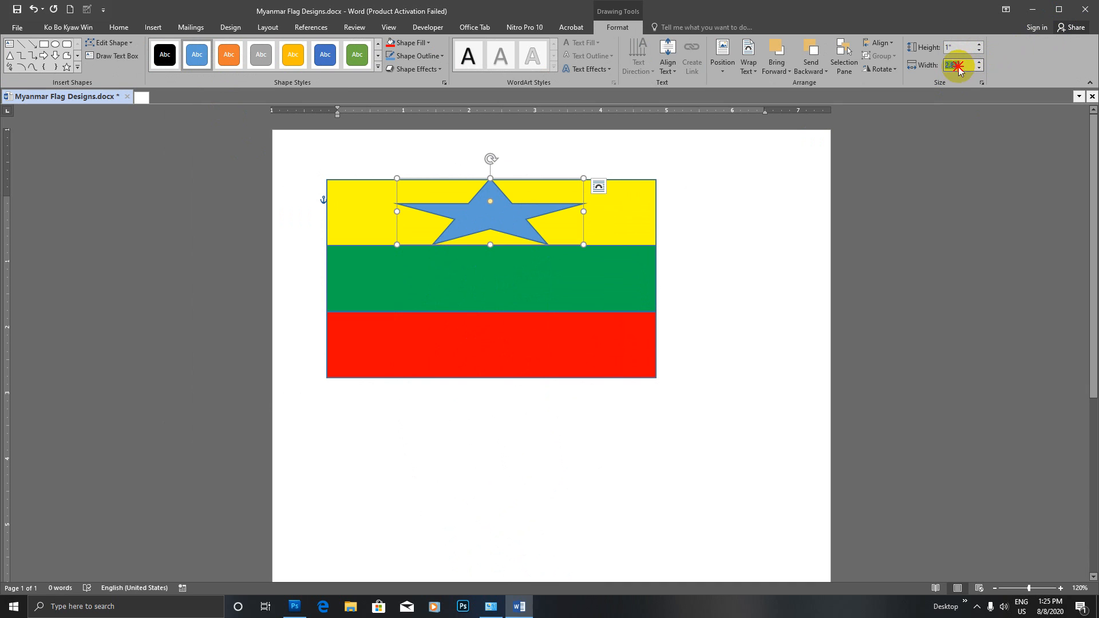
pyautogui.click(962, 66)
pyautogui.write('1"')
pyautogui.press('Return')
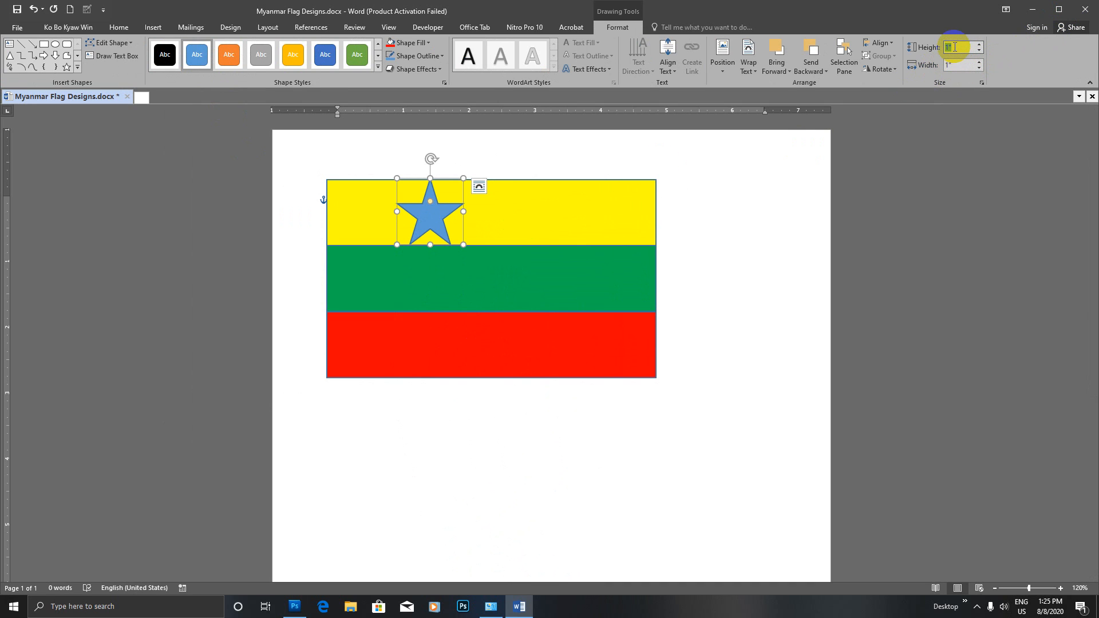
# - Set the star's height and width to 3"
pyautogui.write('3')
pyautogui.press('Return')
pyautogui.click(954, 64)
pyautogui.write('3')
pyautogui.press('Return')
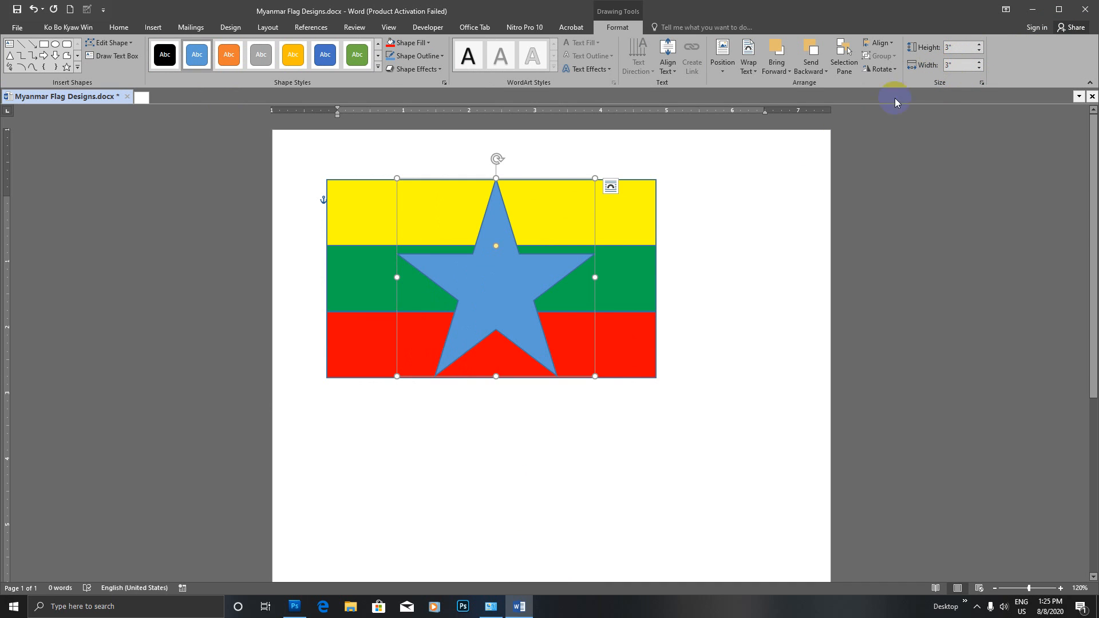
# - Set the star's height and width to 2.5", and move it down to the vertical middle of the stripes
pyautogui.click(943, 45)
pyautogui.write('2.5')
pyautogui.press('Return')
pyautogui.click(957, 65)
pyautogui.write('2.5')
pyautogui.press('Return')
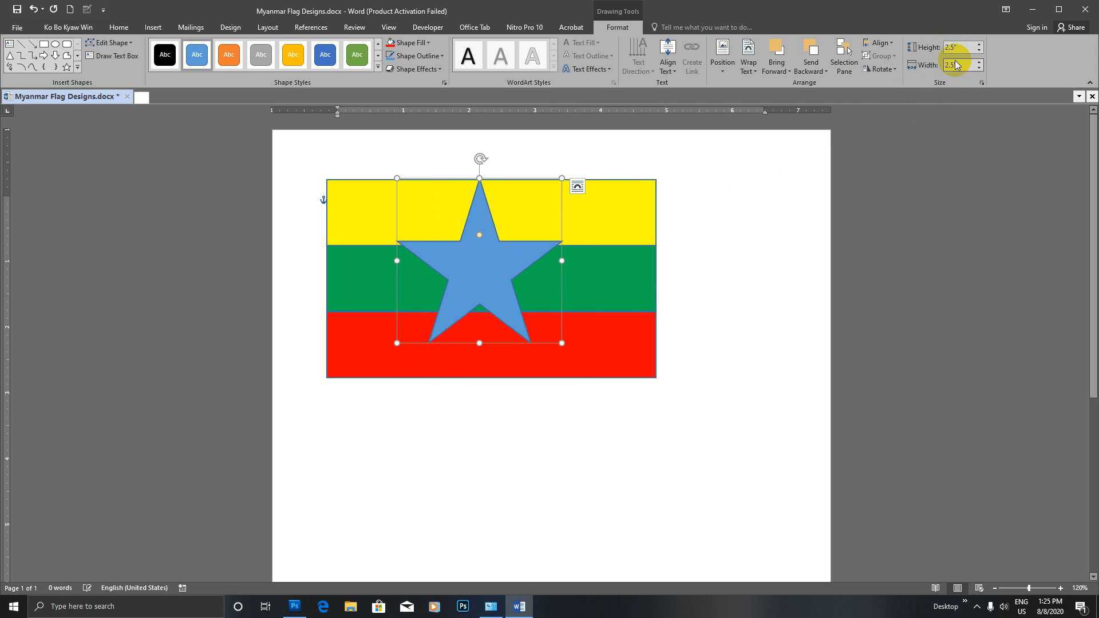
pyautogui.moveTo(487, 269); pyautogui.dragTo(486, 287)
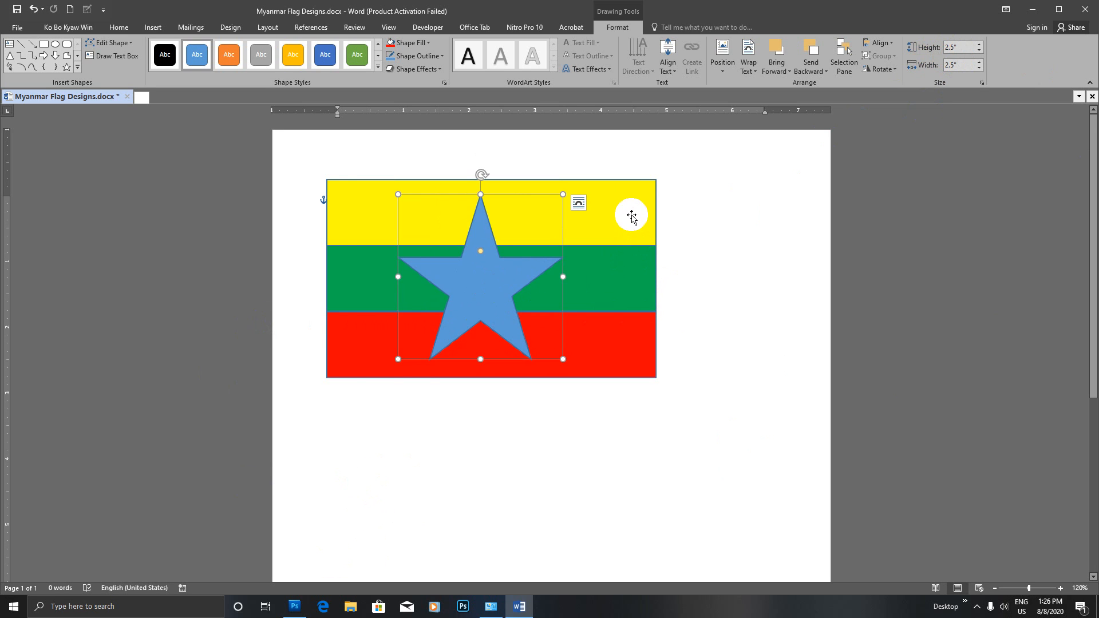
# - Select the striped flag together with the star, and group them into one object
pyautogui.keyDown('shift'); pyautogui.click(612, 221); pyautogui.keyUp('shift')
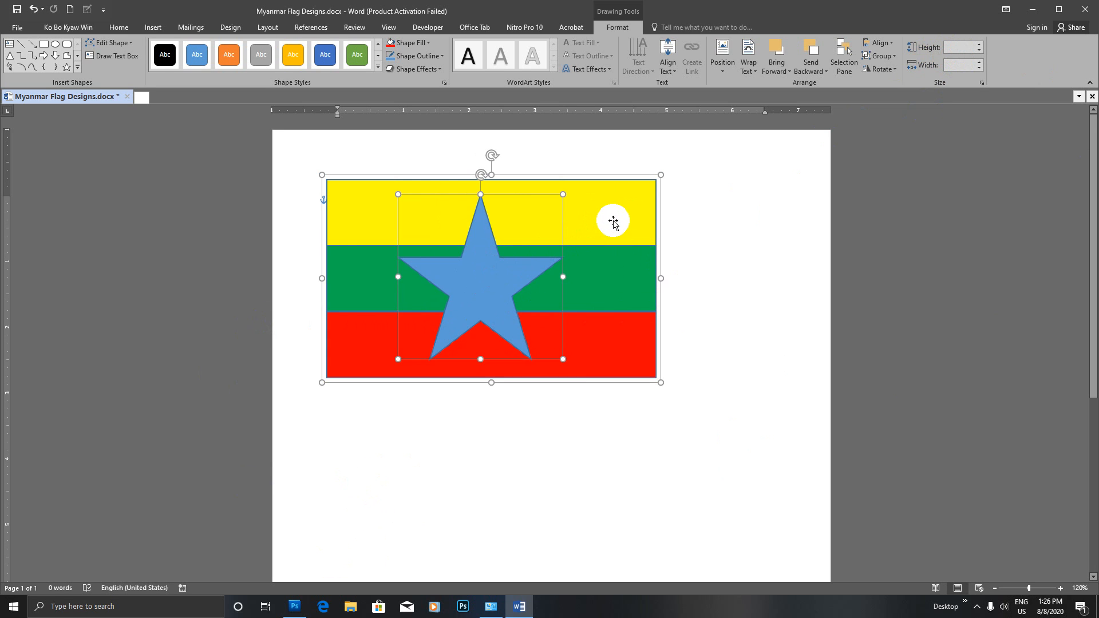
pyautogui.keyDown('shift'); pyautogui.click(611, 275); pyautogui.keyUp('shift')
pyautogui.keyDown('shift'); pyautogui.click(630, 226); pyautogui.keyUp('shift')
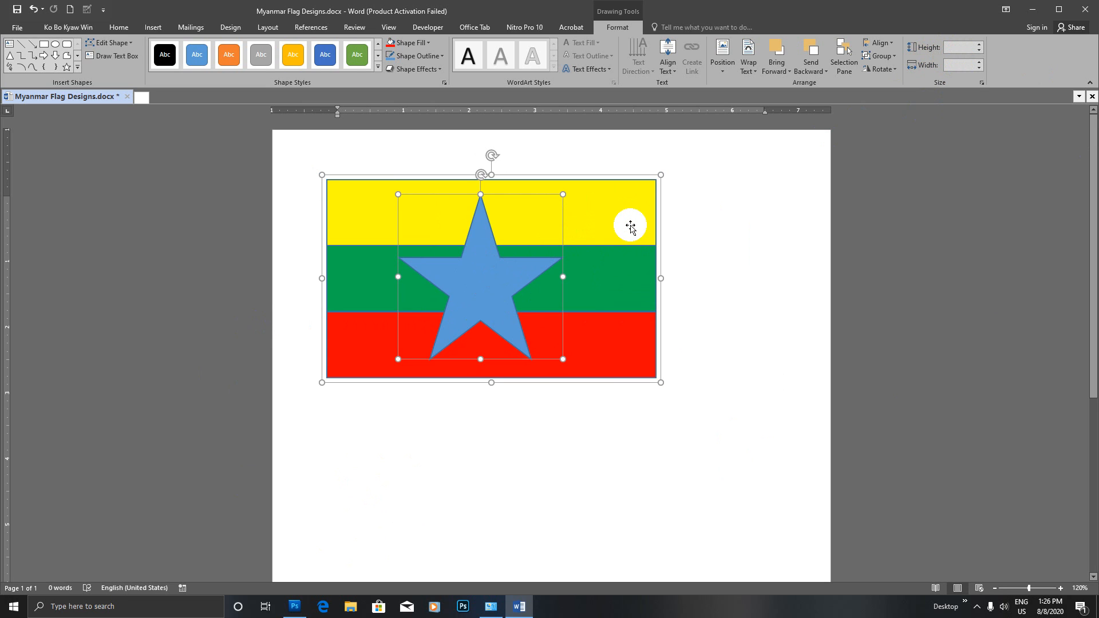
pyautogui.keyDown('shift'); pyautogui.click(621, 342); pyautogui.keyUp('shift')
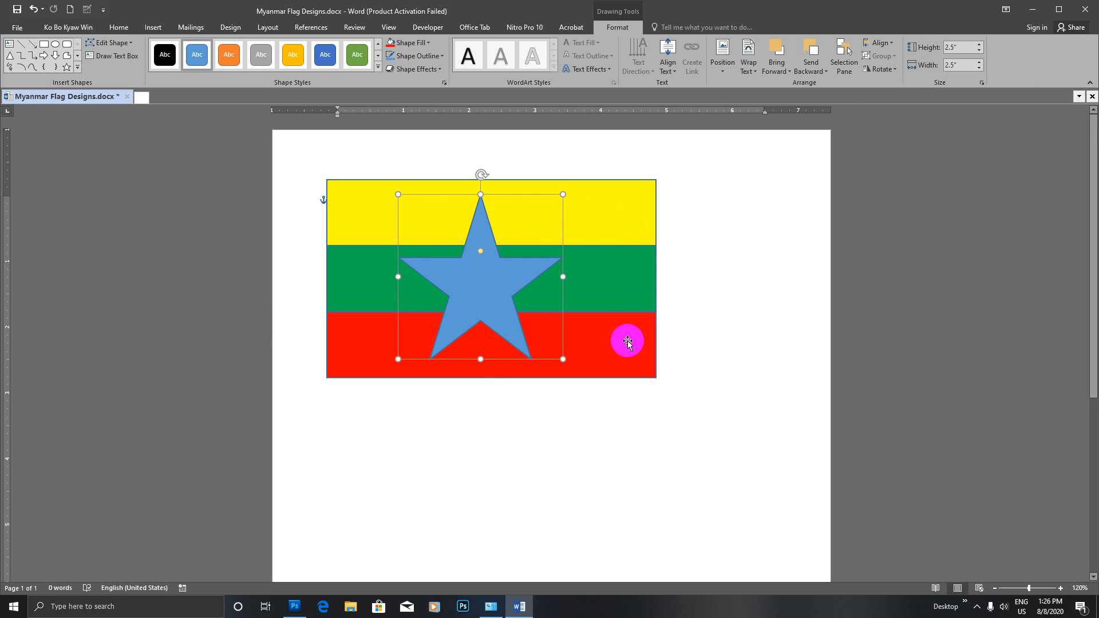
pyautogui.keyDown('shift'); pyautogui.click(628, 341); pyautogui.keyUp('shift')
pyautogui.click(887, 56)
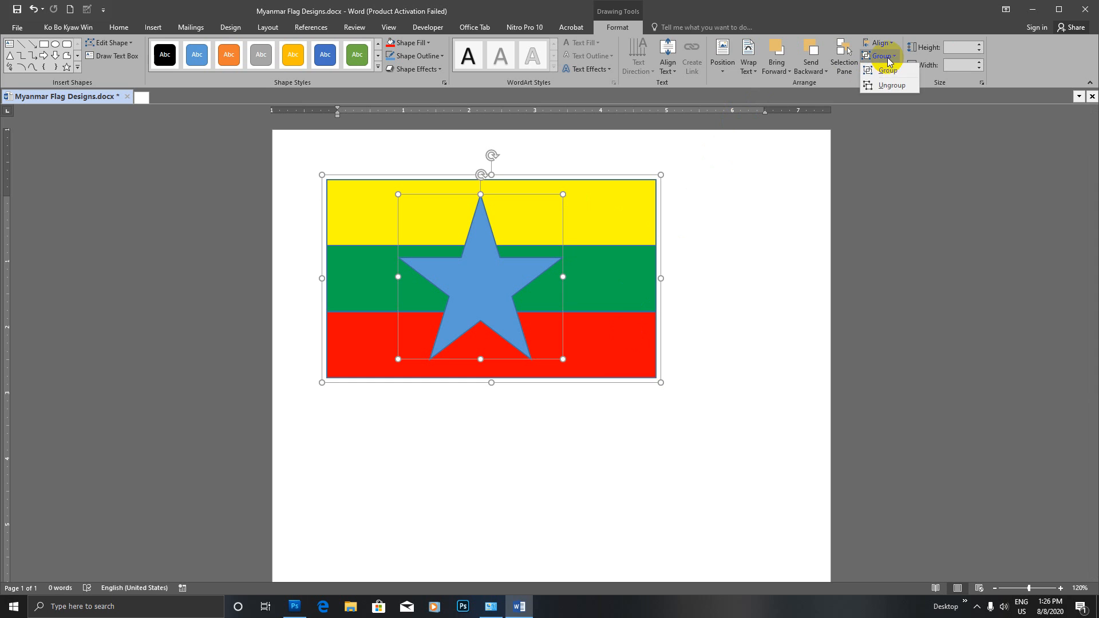
pyautogui.click(886, 74)
# - Try to move the star on its own inside the flag group, and undo the move
pyautogui.click(487, 281)
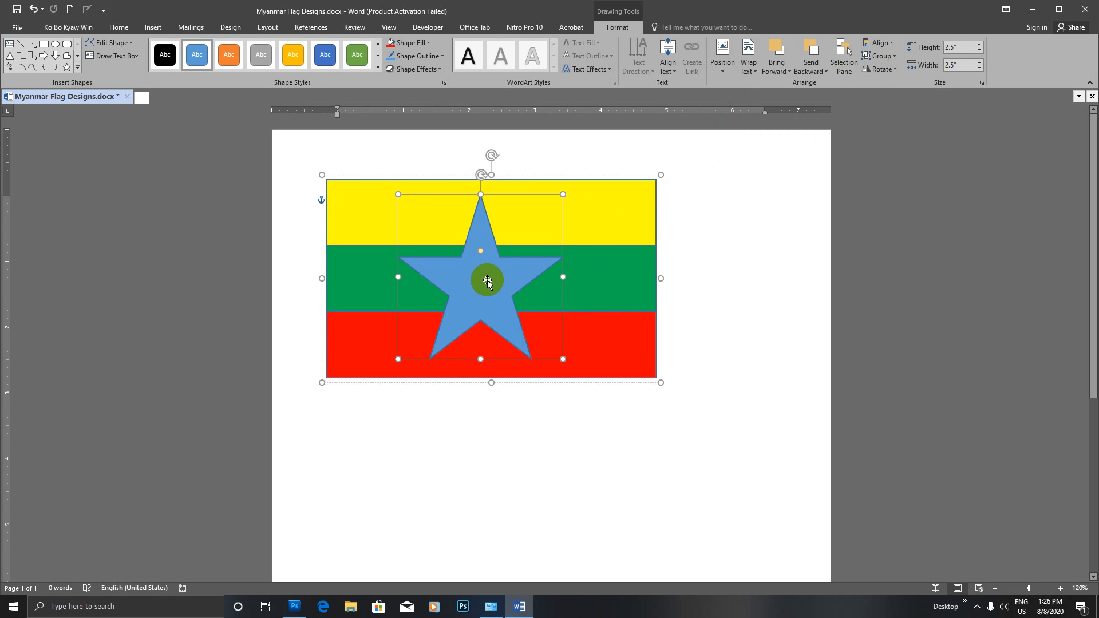
pyautogui.click(607, 226)
pyautogui.click(477, 277)
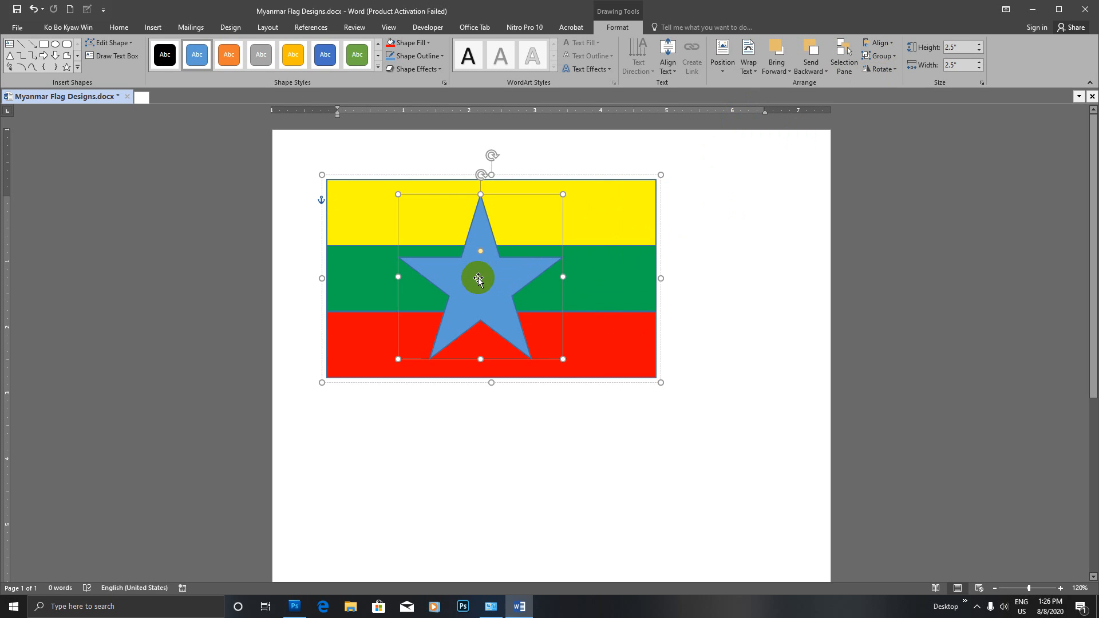
pyautogui.moveTo(490, 275); pyautogui.dragTo(511, 264)
pyautogui.hotkey('ctrl', 'z')
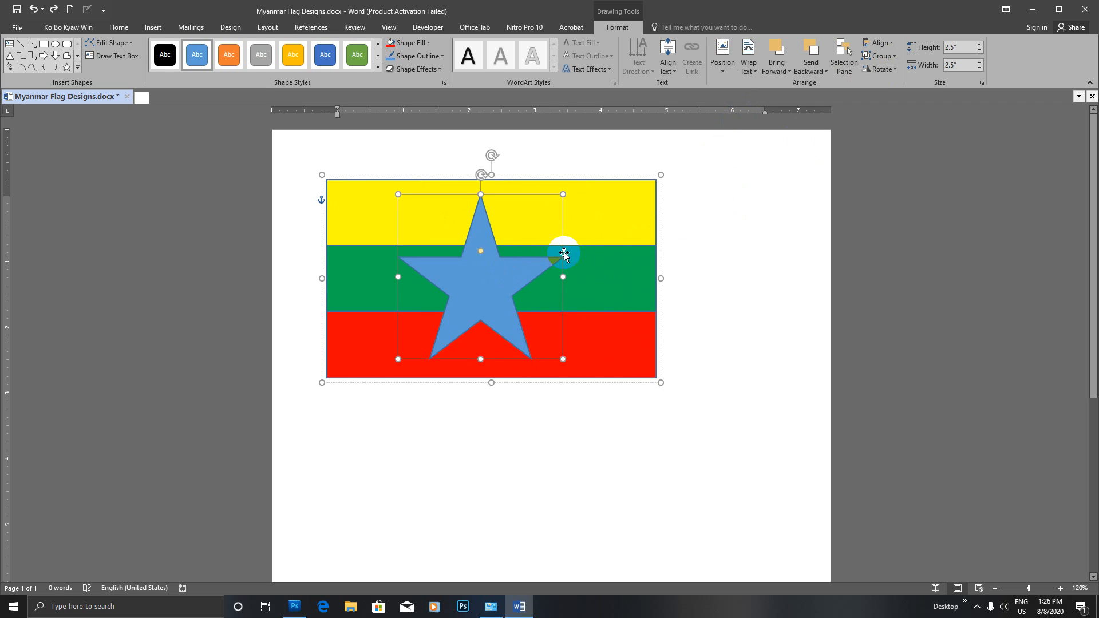
# - Select the stripes along with the star, shift the flag down and to the right, and ungroup the star from the stripes
pyautogui.keyDown('ctrl'); pyautogui.click(593, 216); pyautogui.keyUp('ctrl')
pyautogui.keyDown('ctrl'); pyautogui.click(628, 280); pyautogui.keyUp('ctrl')
pyautogui.keyDown('ctrl'); pyautogui.click(616, 342); pyautogui.keyUp('ctrl')
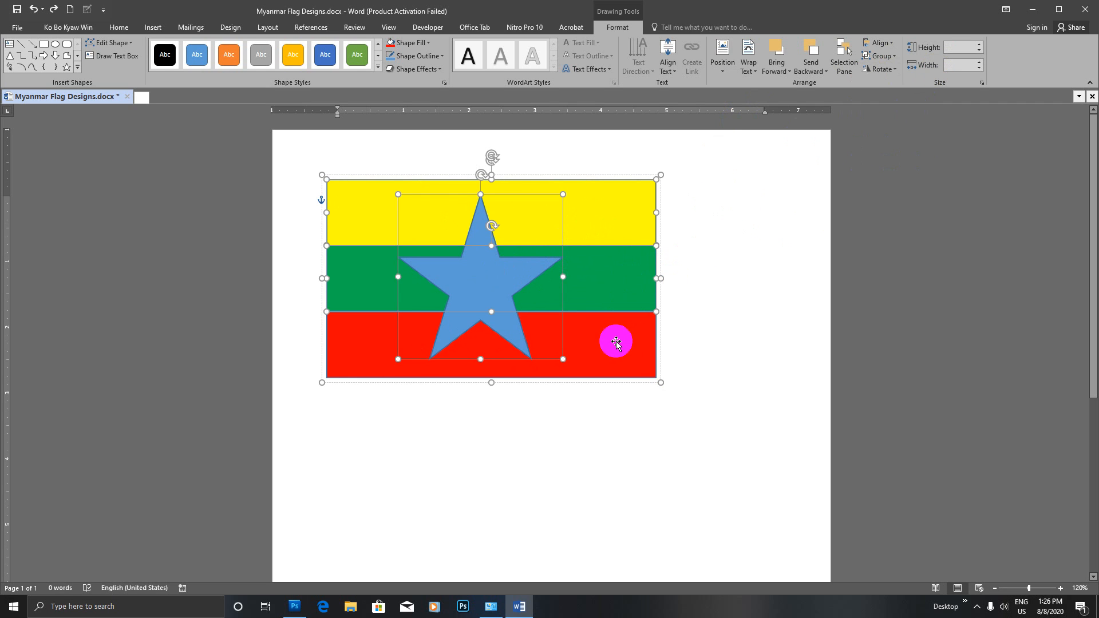
pyautogui.click(880, 56)
pyautogui.moveTo(504, 269); pyautogui.dragTo(535, 283)
pyautogui.click(881, 56)
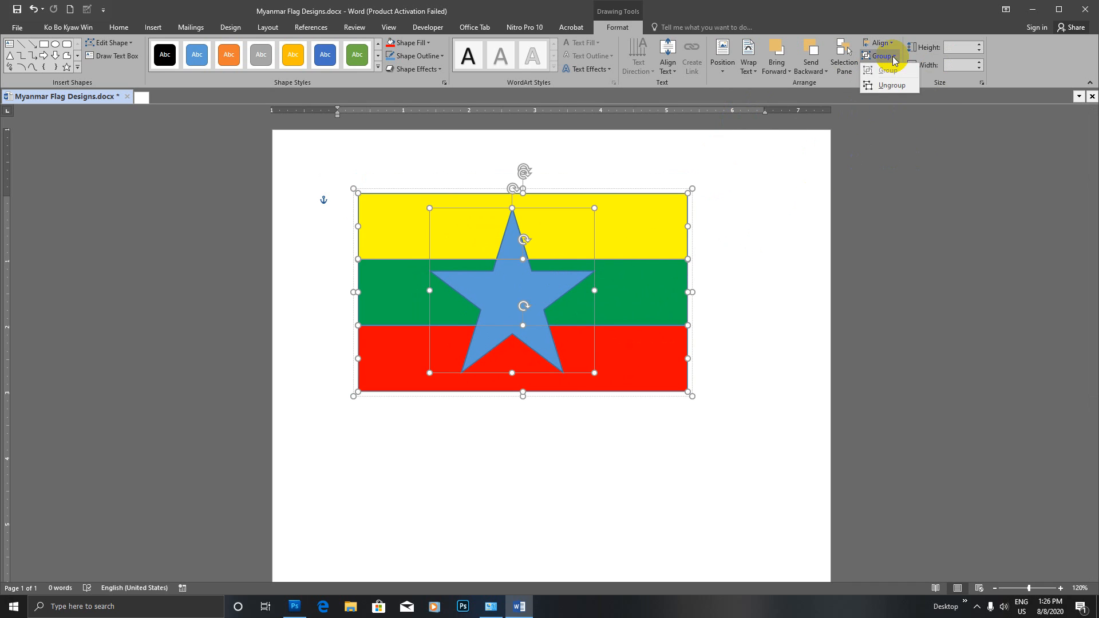
pyautogui.click(888, 69)
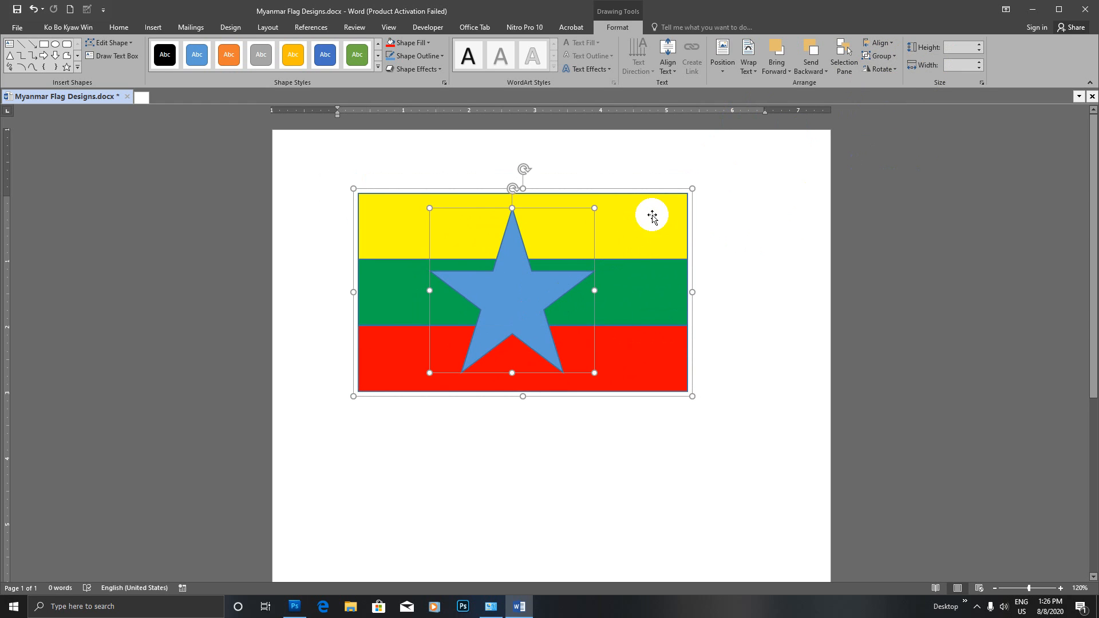
# - Select the striped flag and the star together, and group them again
pyautogui.click(524, 325)
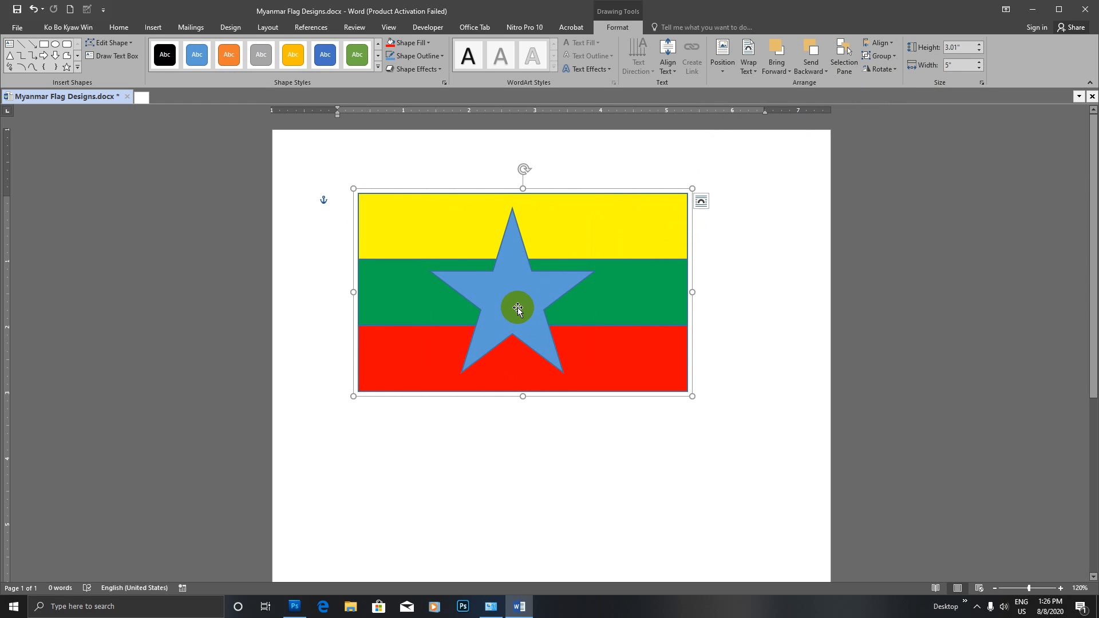
pyautogui.click(627, 224)
pyautogui.click(539, 290)
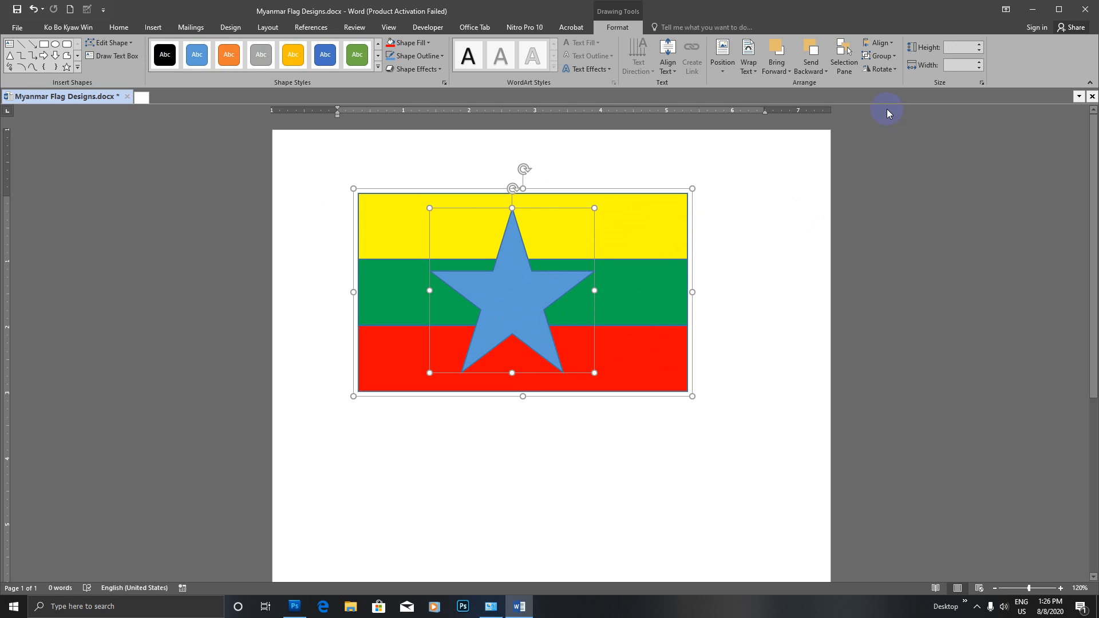
pyautogui.click(881, 55)
pyautogui.click(885, 69)
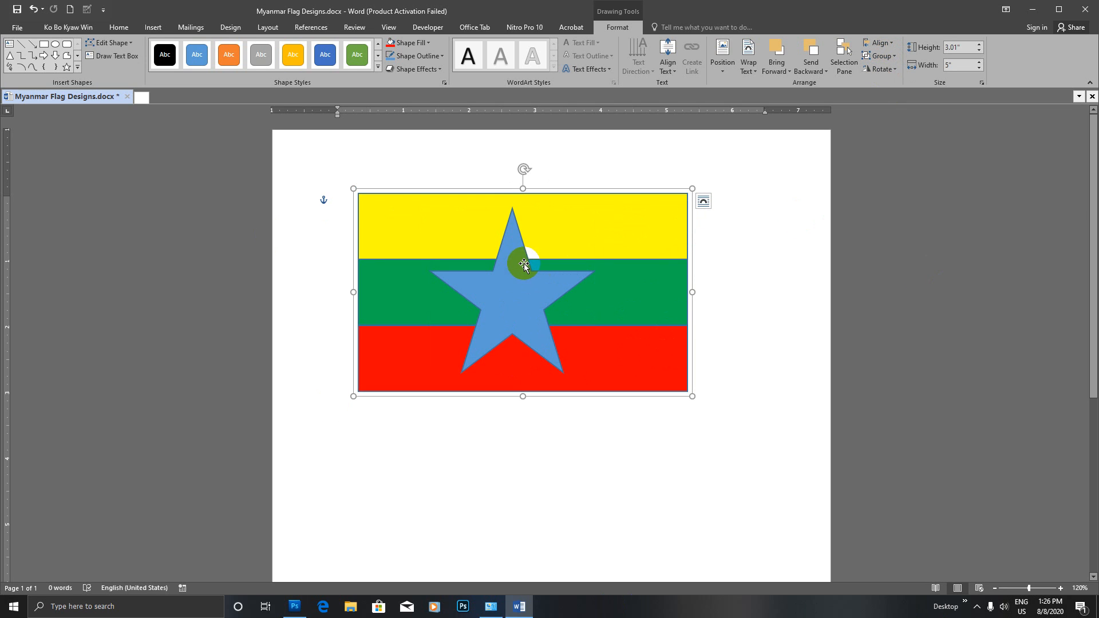
# - Move the grouped flag with its star toward the upper-left area of the page
pyautogui.moveTo(509, 244); pyautogui.dragTo(537, 225)
pyautogui.click(616, 223)
pyautogui.moveTo(616, 224); pyautogui.dragTo(586, 209)
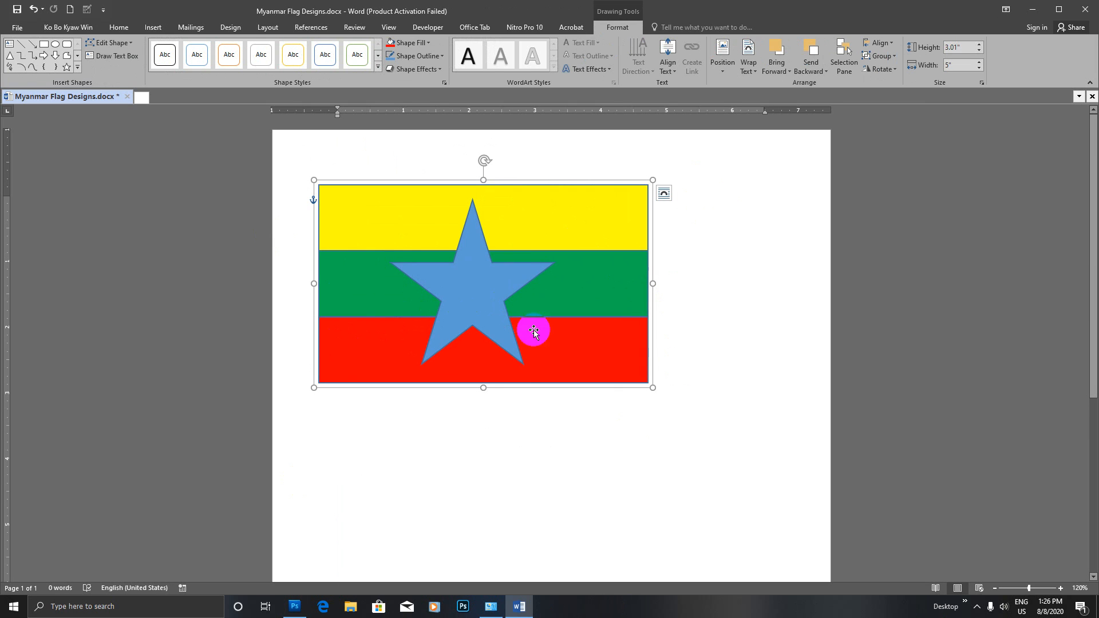
# - Select the star inside the flag group, and fill it with white
pyautogui.click(493, 297)
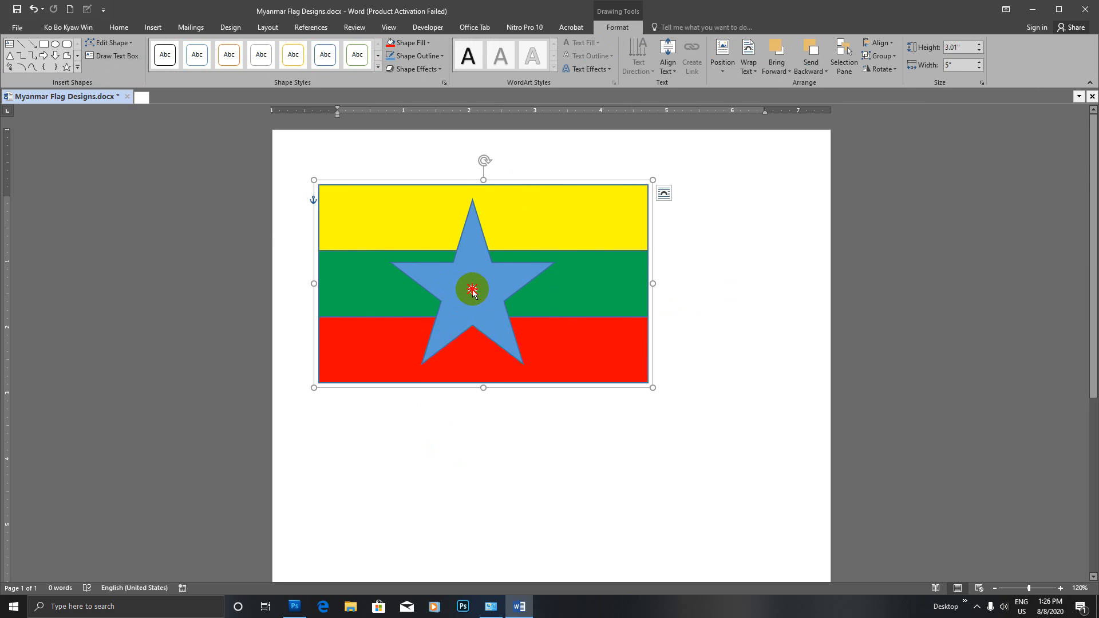
pyautogui.click(473, 291)
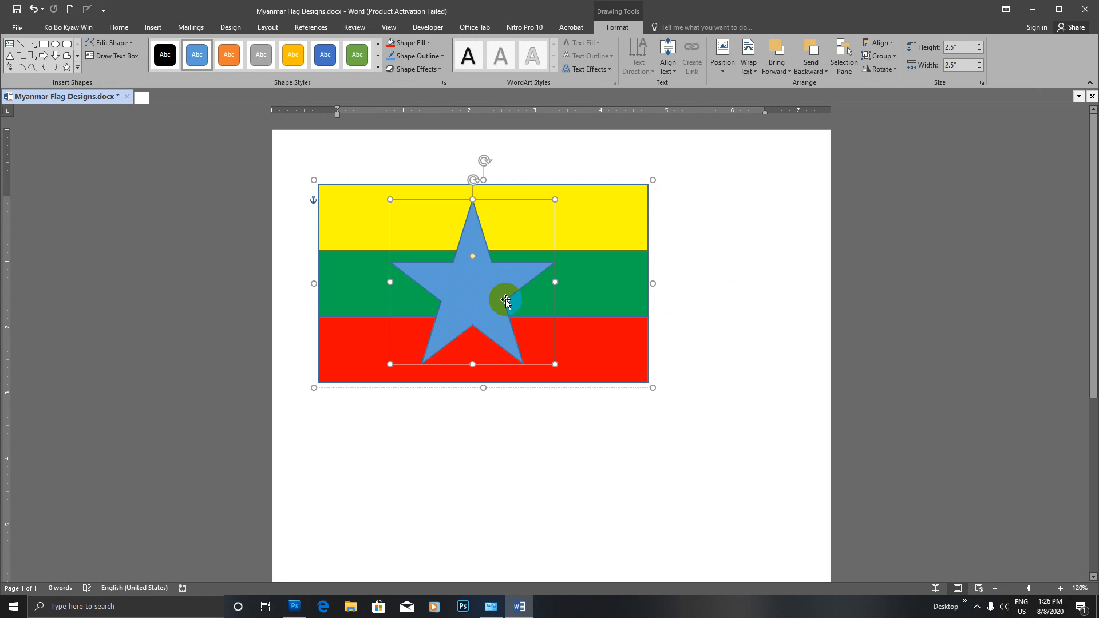
pyautogui.click(428, 45)
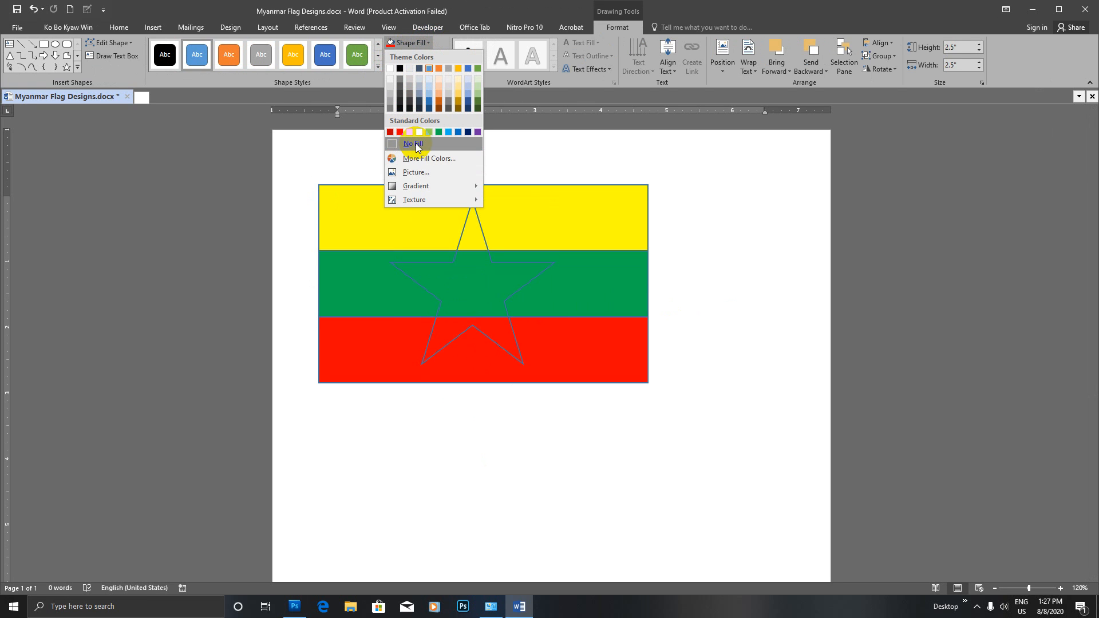
pyautogui.click(390, 69)
pyautogui.click(720, 248)
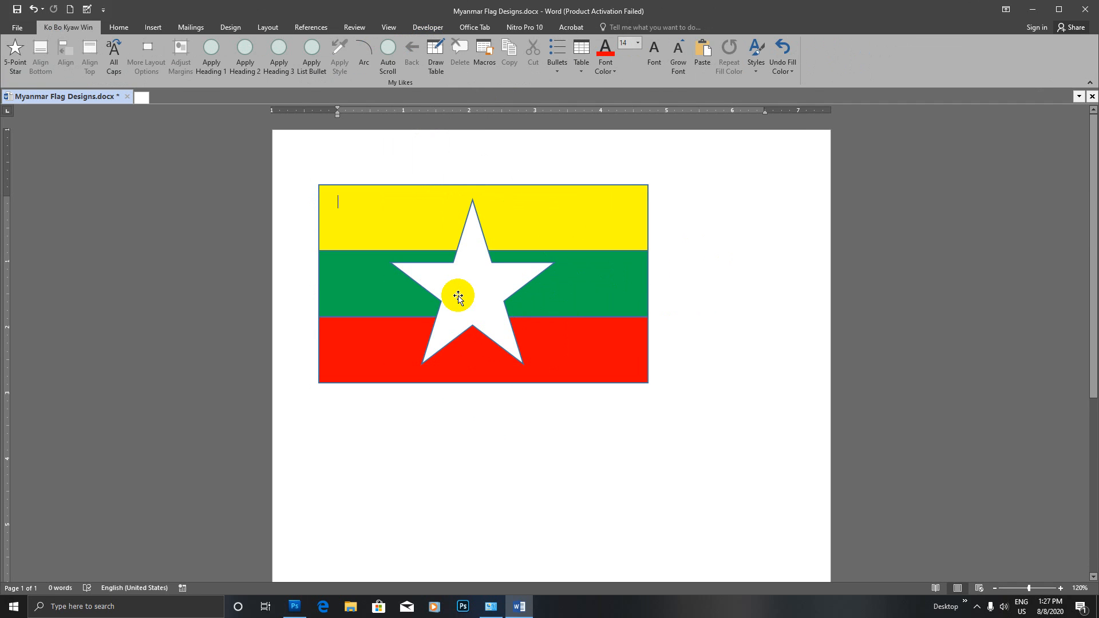
# - Insert a WordArt text box in the plain black fill style over the flag
pyautogui.click(458, 296)
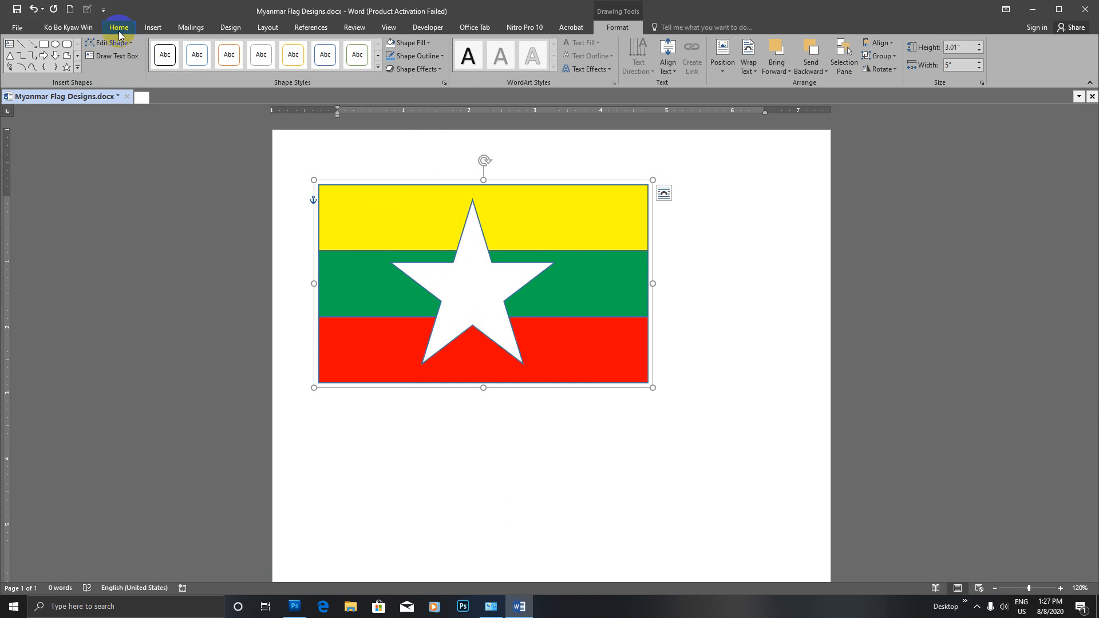
pyautogui.click(153, 27)
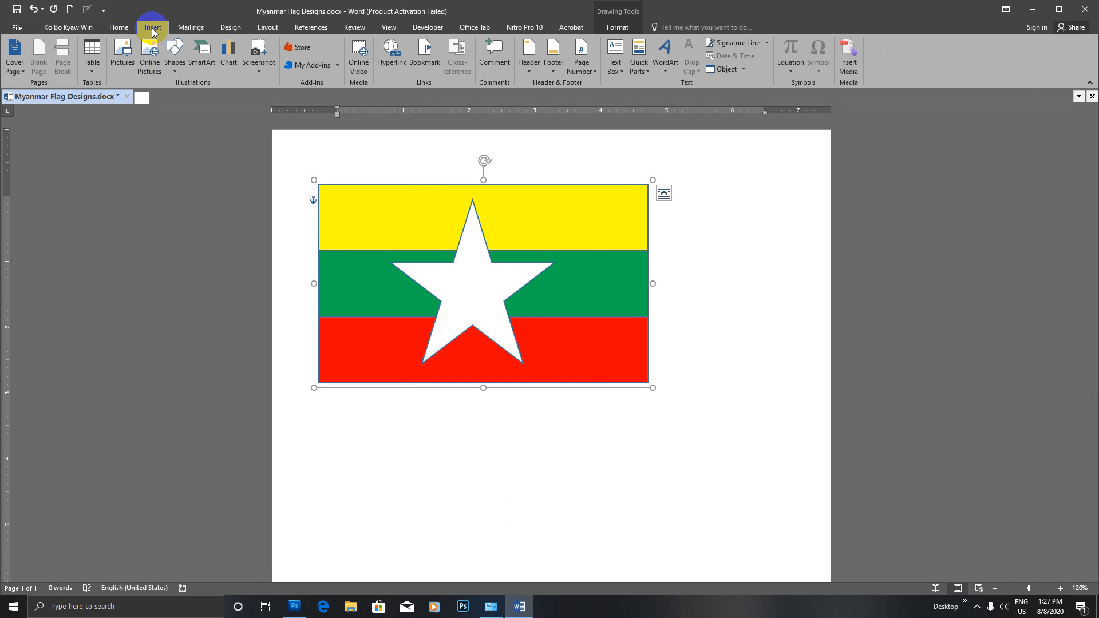
pyautogui.click(667, 73)
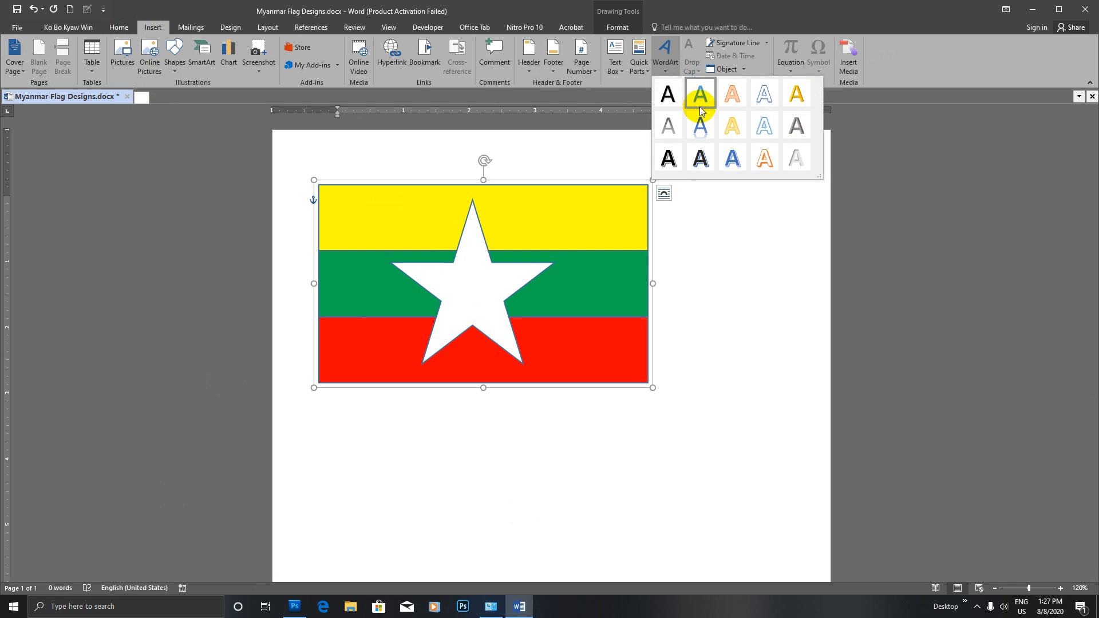
pyautogui.click(673, 95)
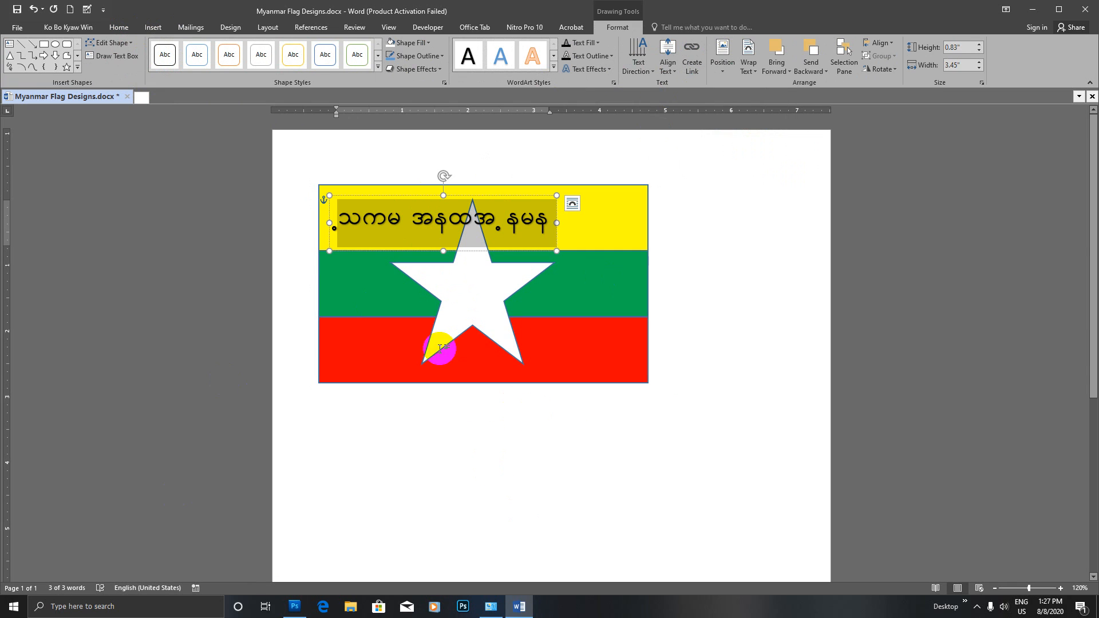
# - Replace the WordArt placeholder text with "မြန်မာနိုင်ငံတော်အလံ" in the Win Innwa font
pyautogui.click(119, 28)
pyautogui.write('a')
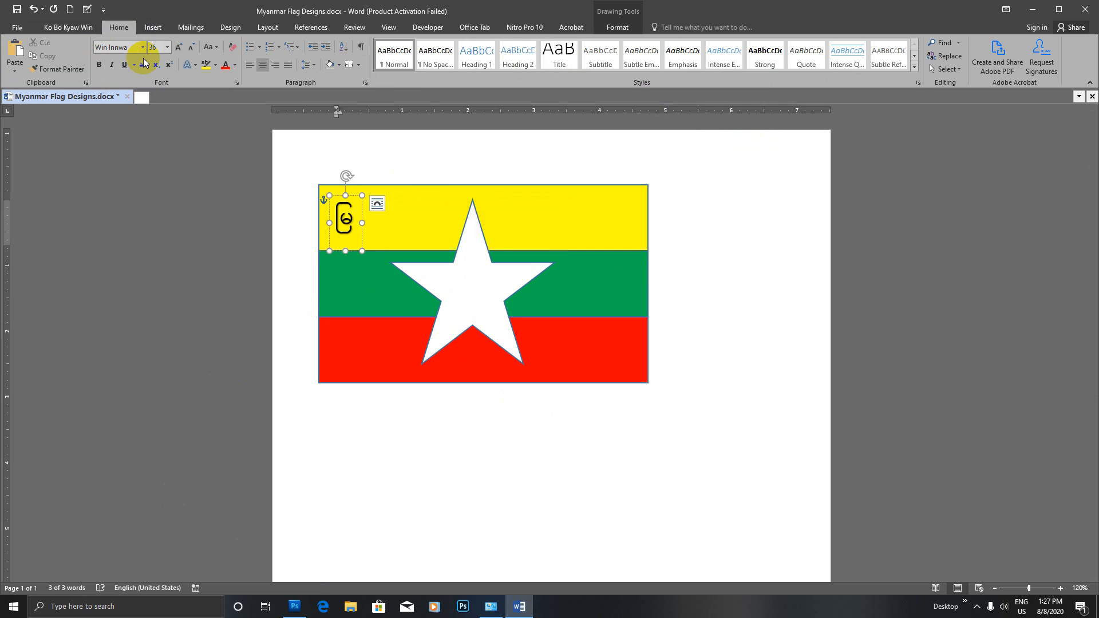
pyautogui.write('refm')
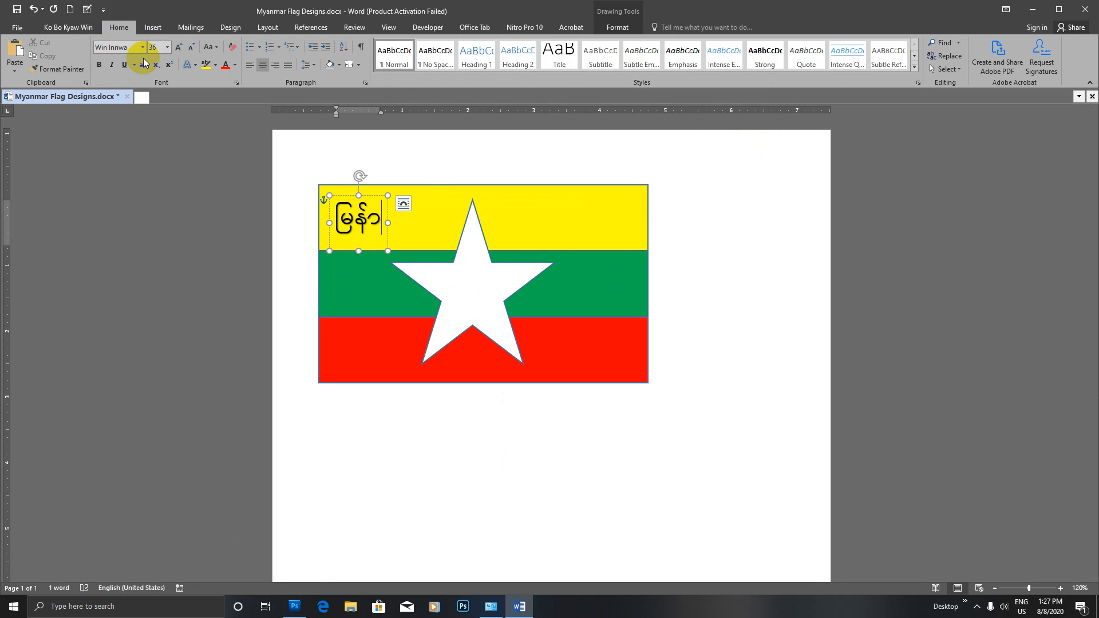
pyautogui.press('BackSpace')
pyautogui.write('rmedkifi')
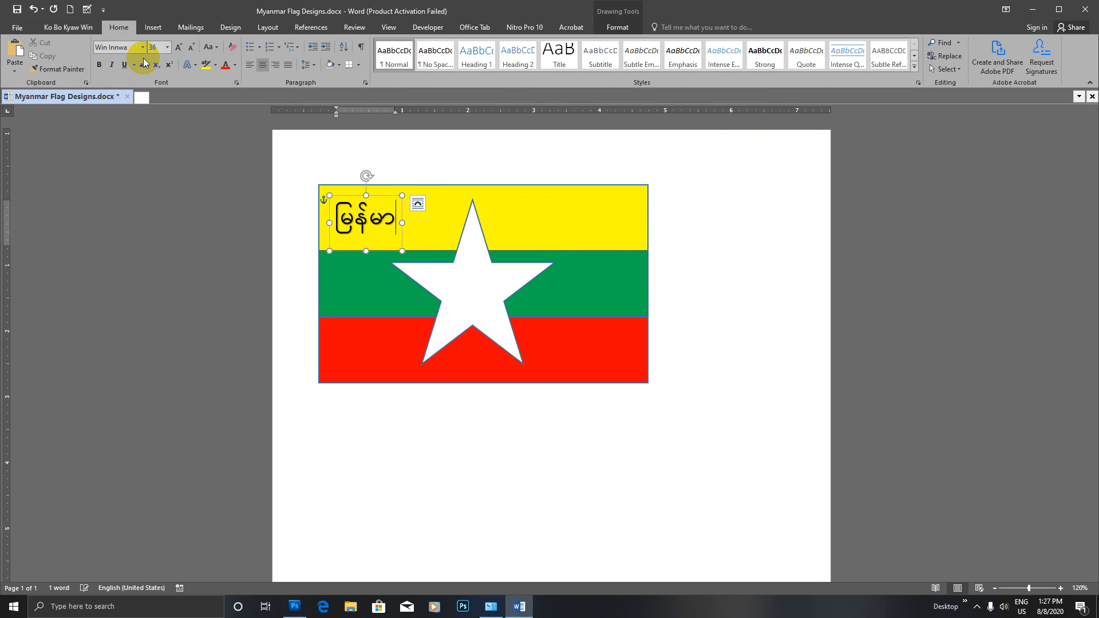
pyautogui.write('Hawmf')
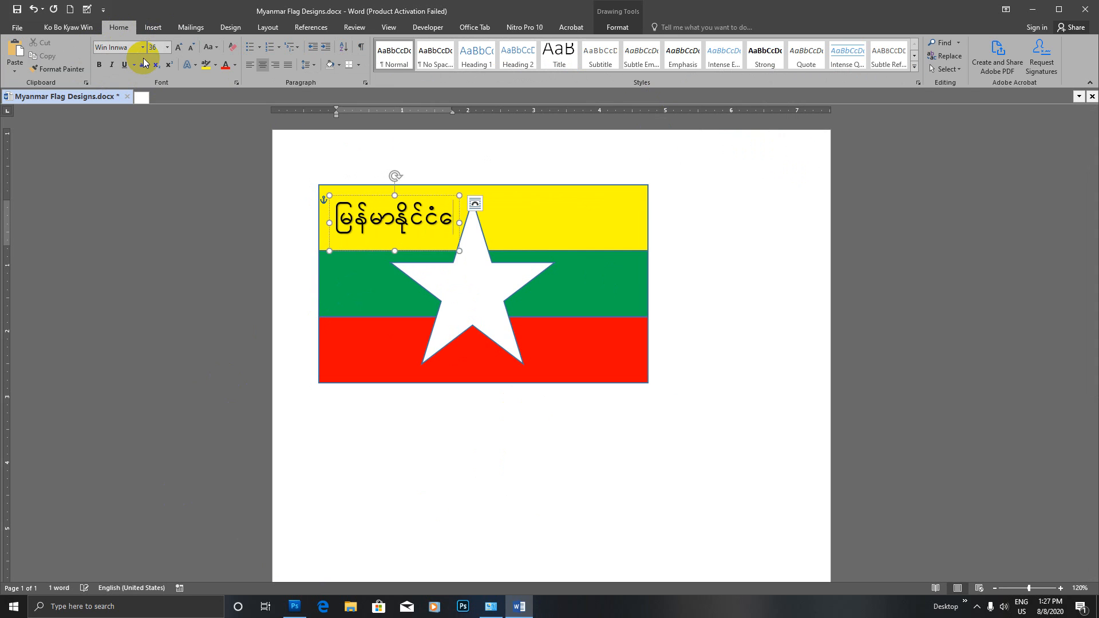
pyautogui.write('tv')
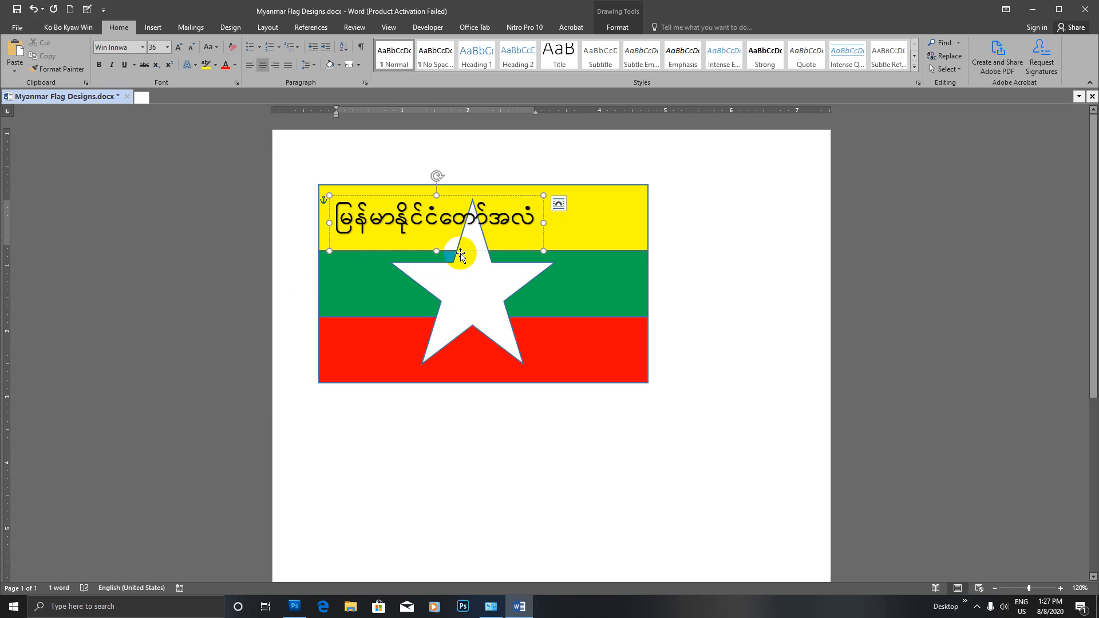
# - Select all the WordArt text, and apply the upward-arch Follow Path transform as a text effect
pyautogui.hotkey('ctrl', 'a')
pyautogui.click(616, 29)
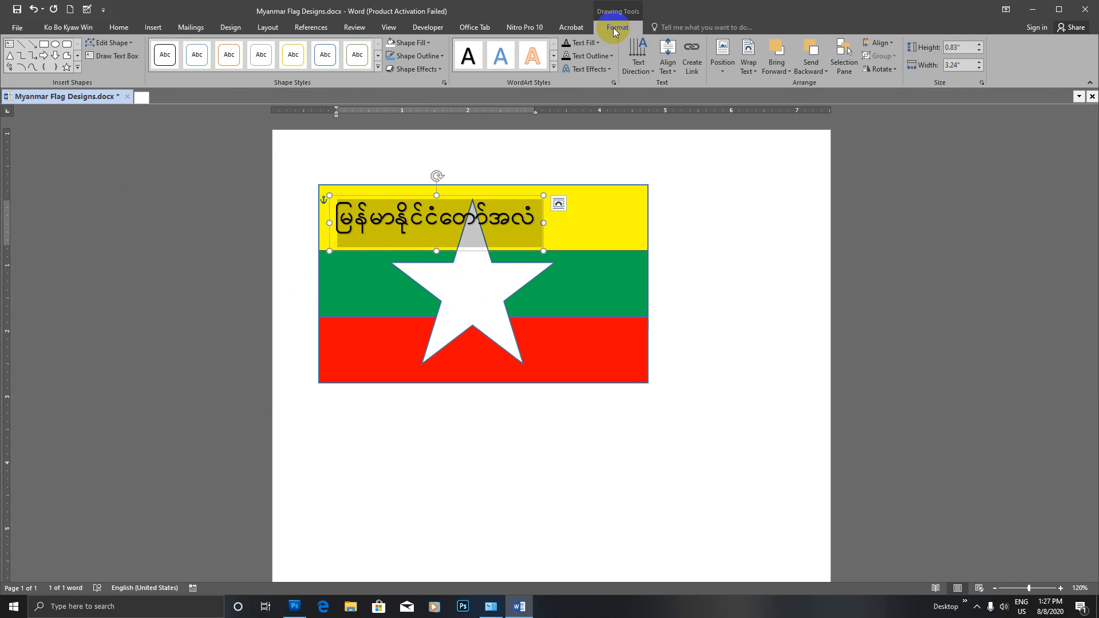
pyautogui.click(414, 243)
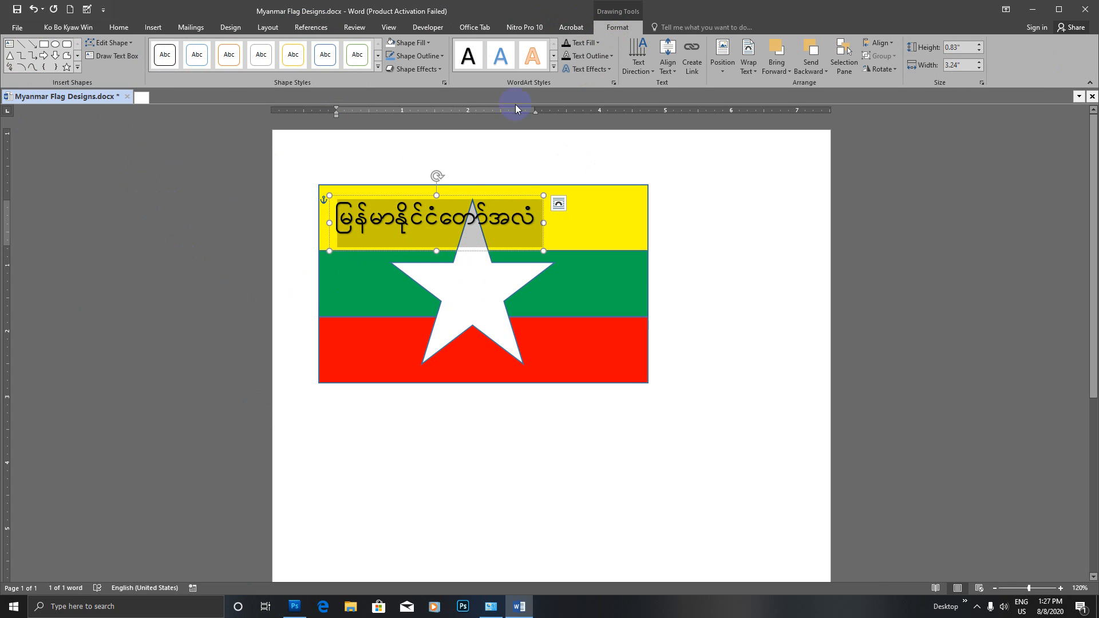
pyautogui.click(553, 67)
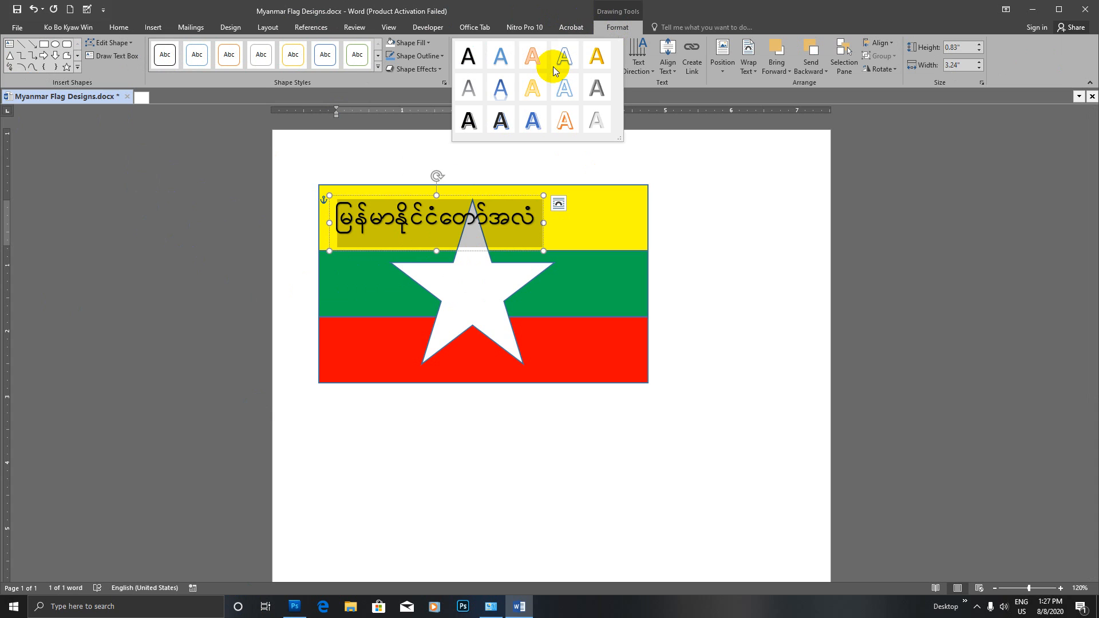
pyautogui.click(607, 24)
pyautogui.click(554, 68)
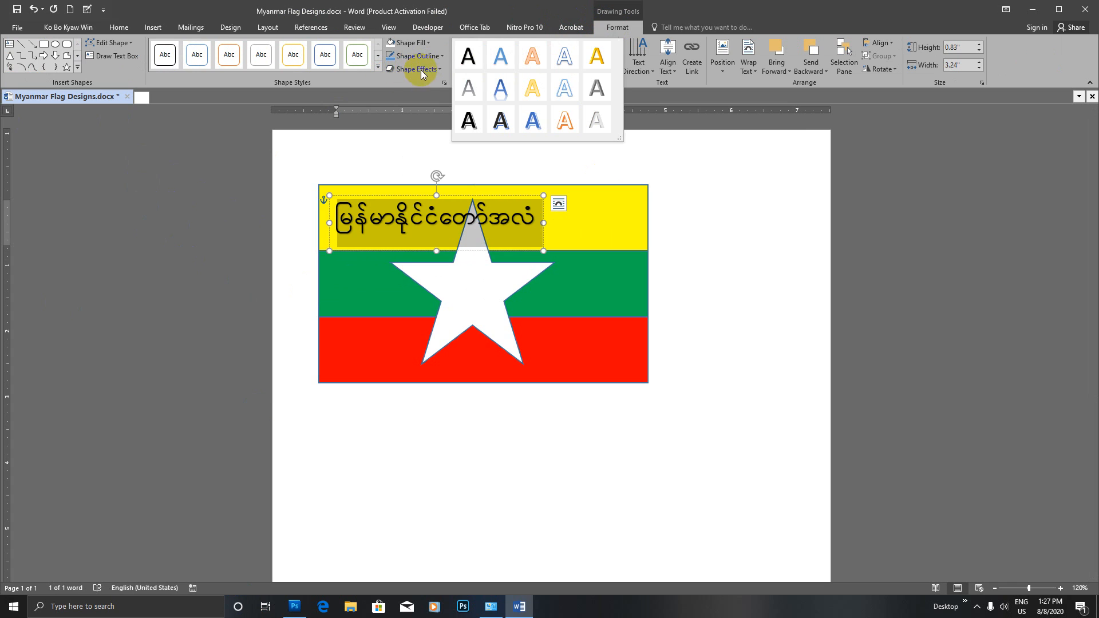
pyautogui.click(439, 69)
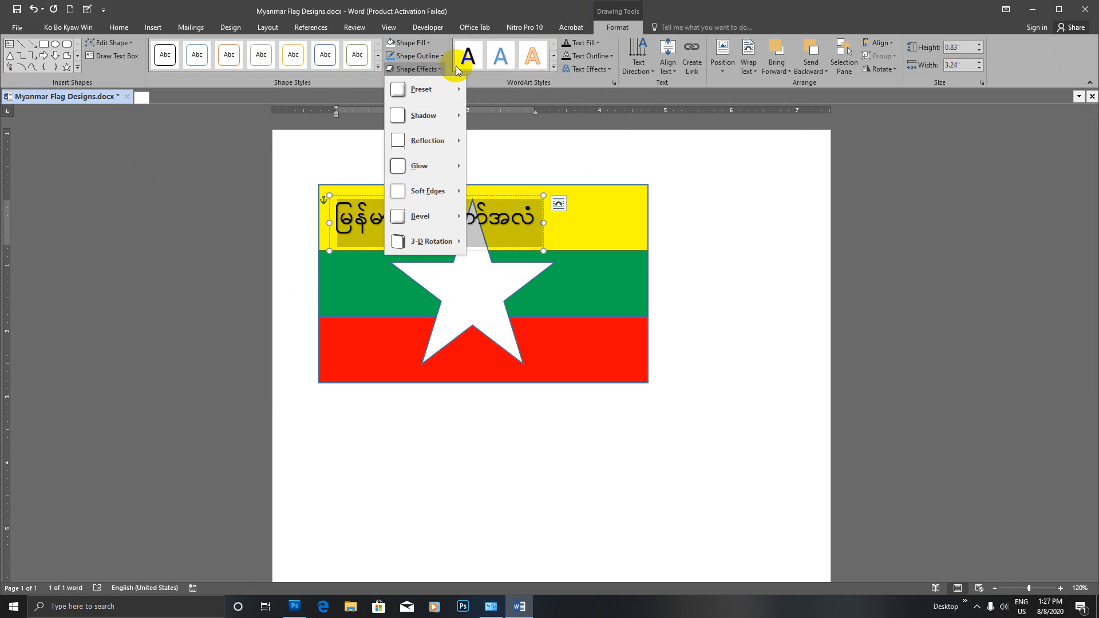
pyautogui.click(609, 71)
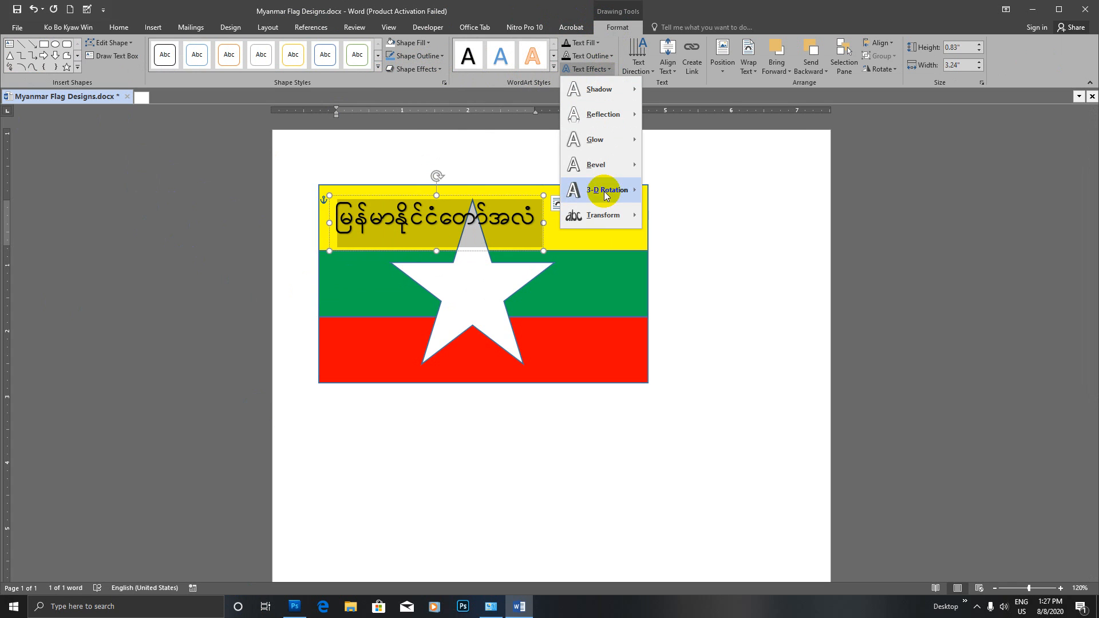
pyautogui.click(600, 216)
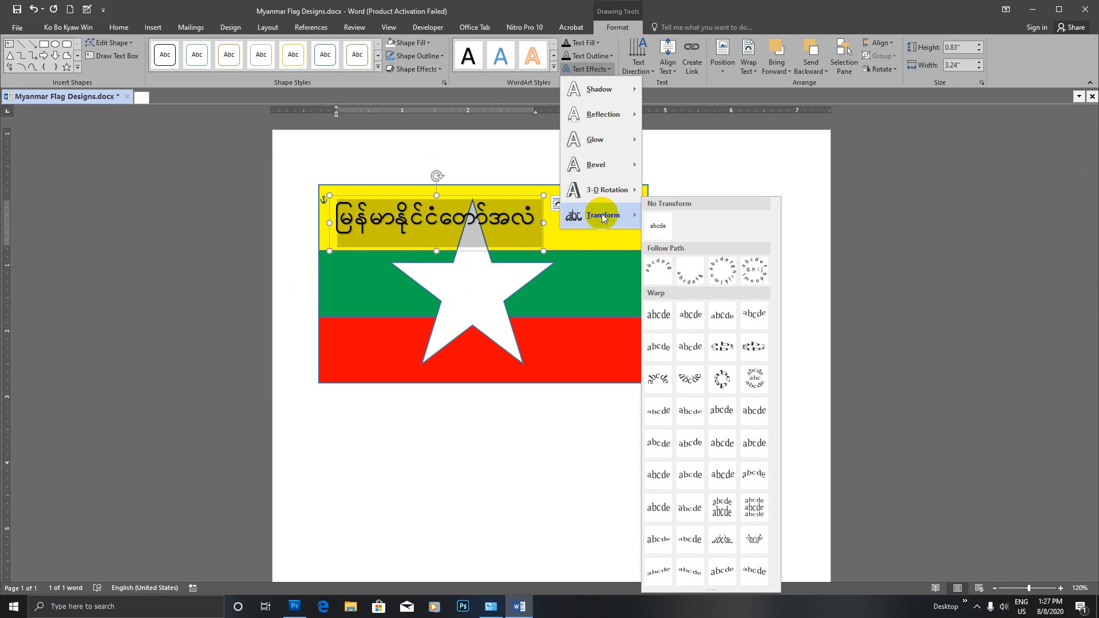
pyautogui.click(659, 271)
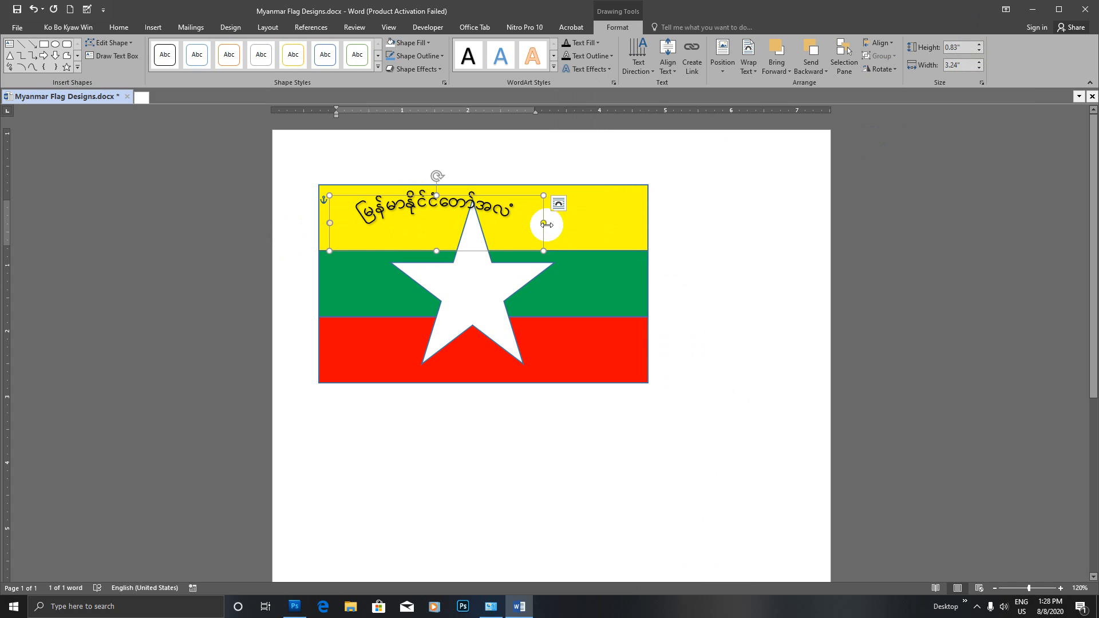
# - Enlarge the WordArt box to 4.75" wide and 4.4" high so the text arches more strongly
pyautogui.moveTo(550, 224); pyautogui.dragTo(642, 225)
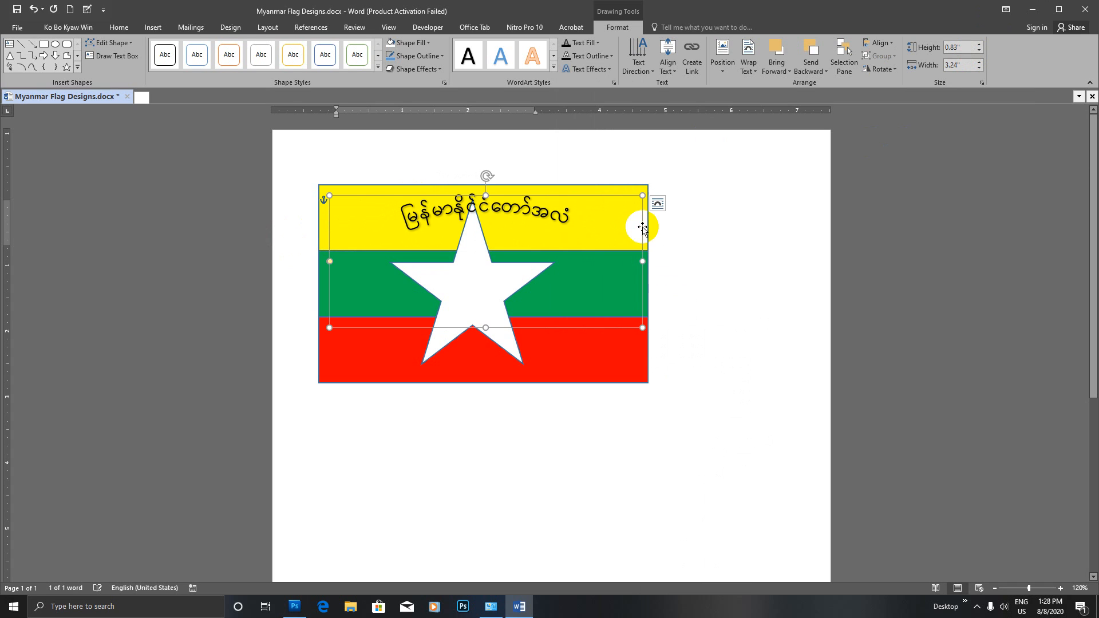
pyautogui.click(981, 44)
pyautogui.click(980, 44)
pyautogui.click(980, 44)
pyautogui.moveTo(980, 44); pyautogui.dragTo(980, 44)
pyautogui.click(522, 157)
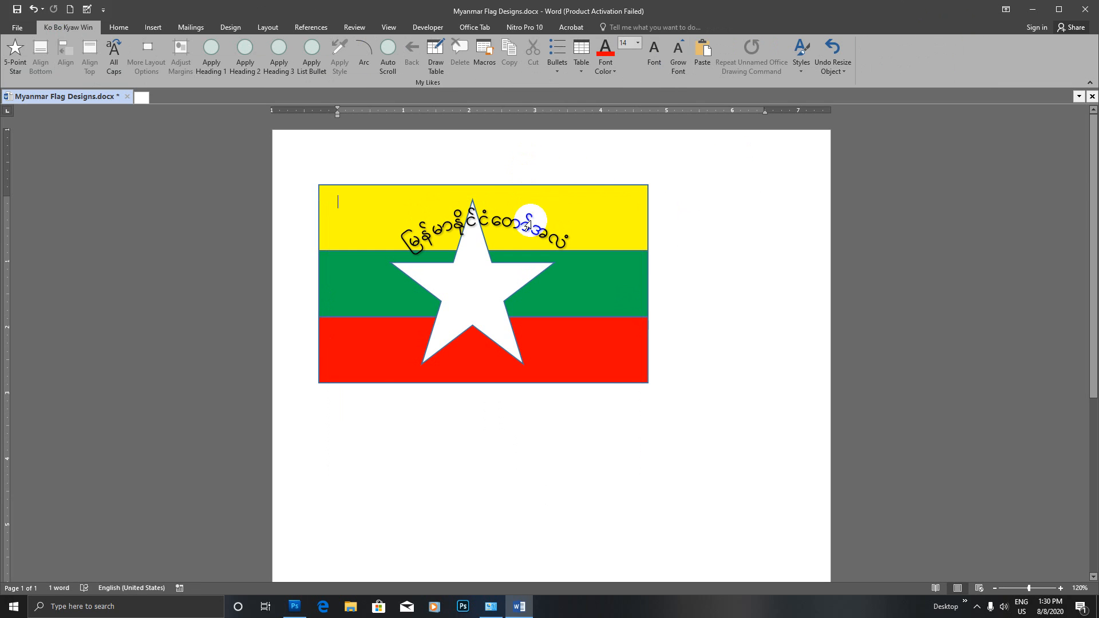
# - Select all of the arched WordArt text, and set its font size to 48
pyautogui.doubleClick(527, 225)
pyautogui.click(576, 185)
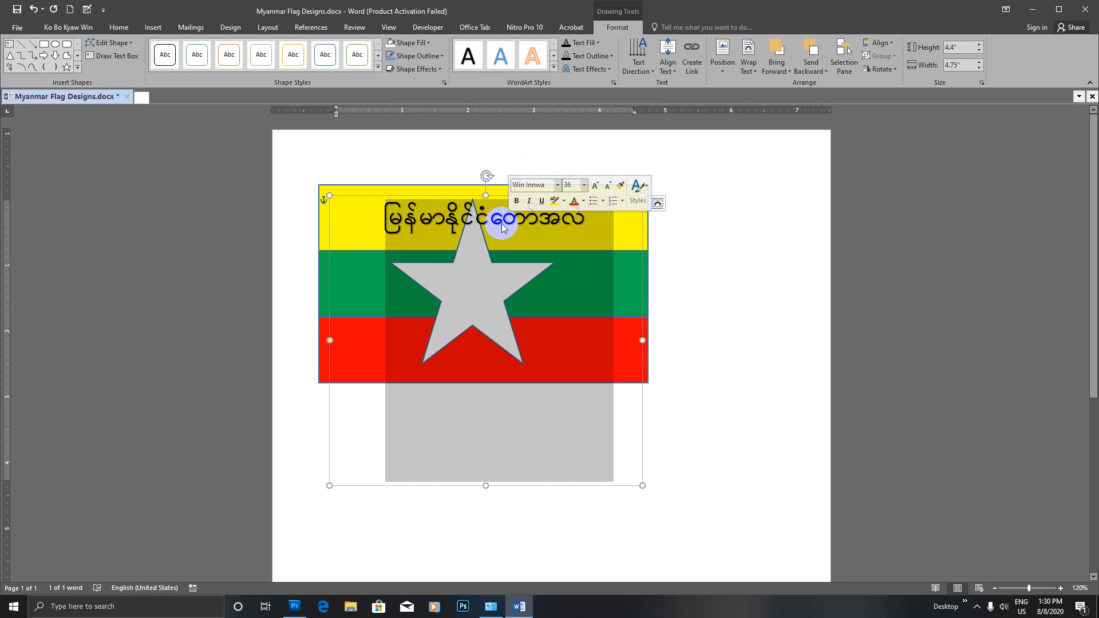
pyautogui.click(433, 217)
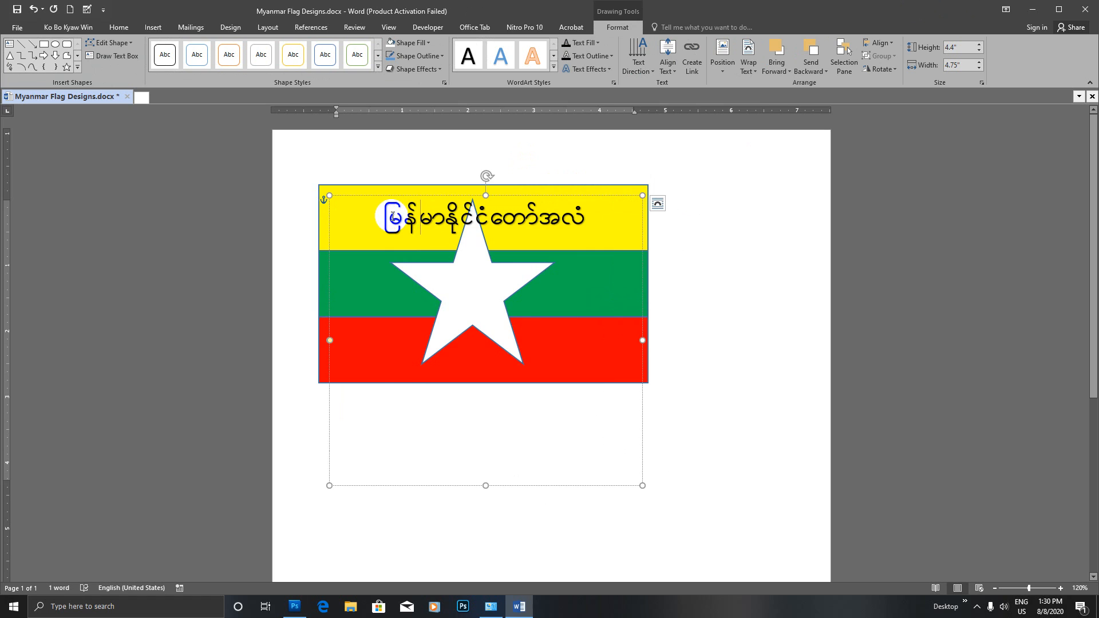
pyautogui.hotkey('ctrl', 'a')
pyautogui.rightClick(515, 209)
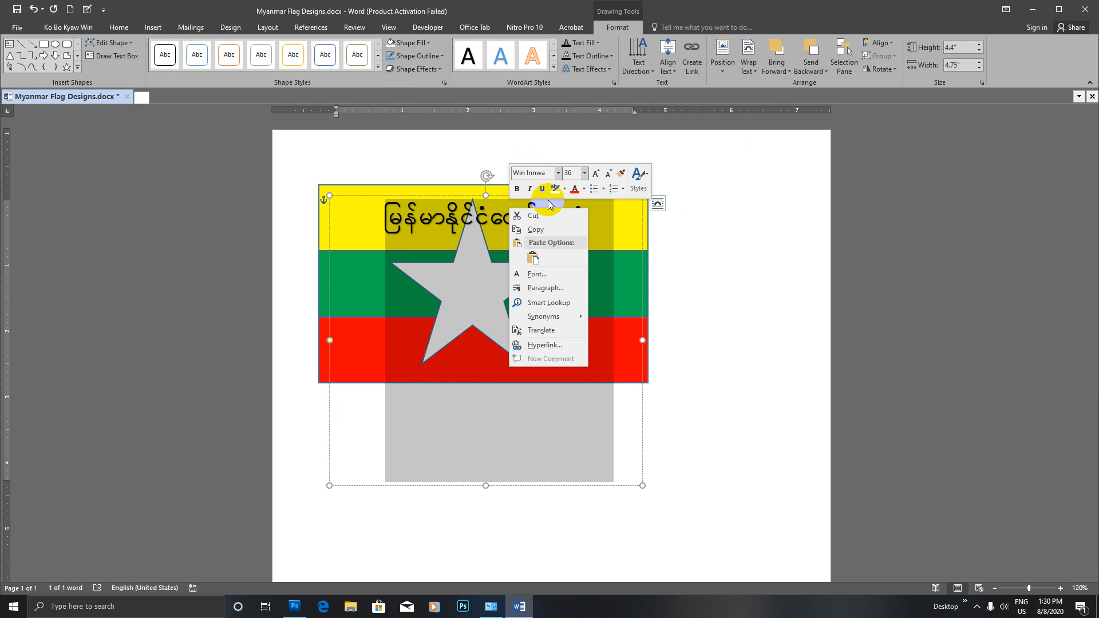
pyautogui.click(584, 173)
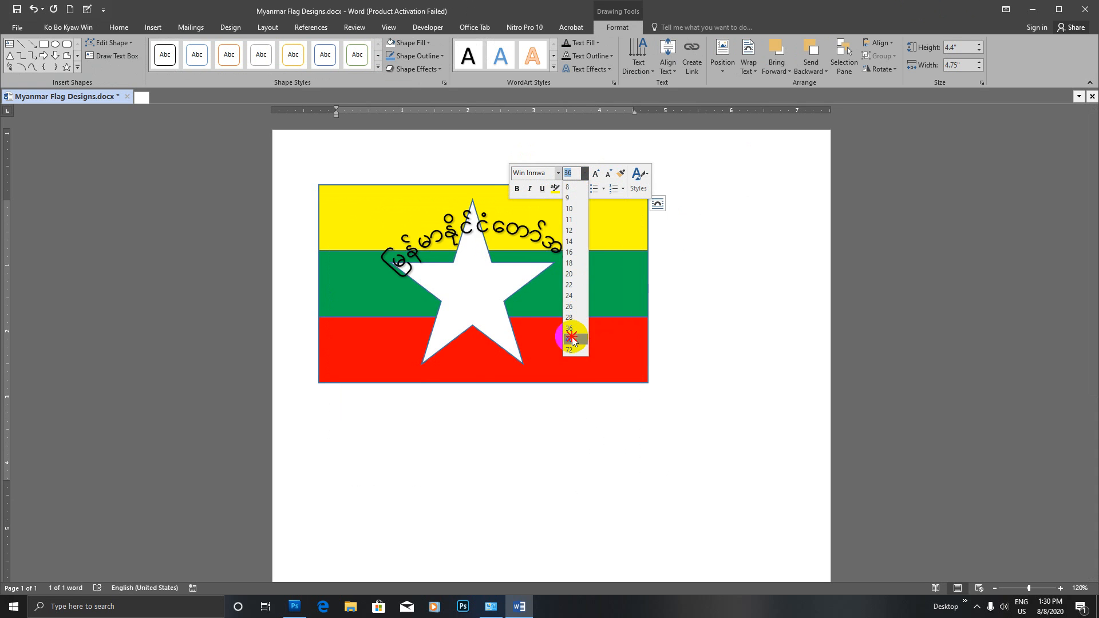
pyautogui.click(570, 338)
pyautogui.click(702, 240)
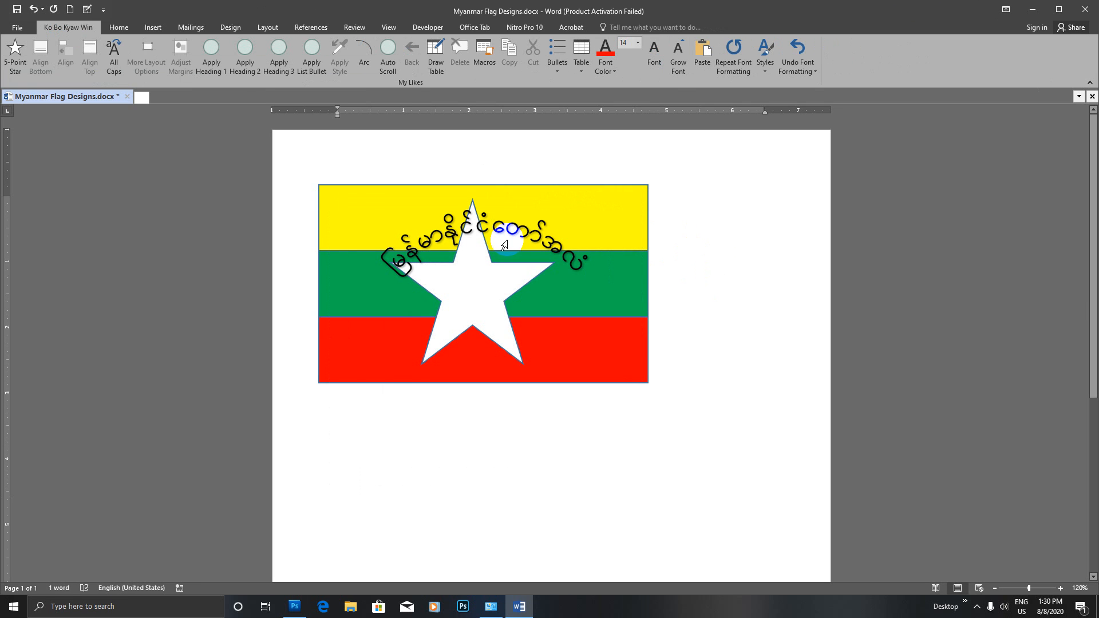
# - Move the grouped flag slightly down and to the right beneath the arched text
pyautogui.click(499, 231)
pyautogui.click(487, 173)
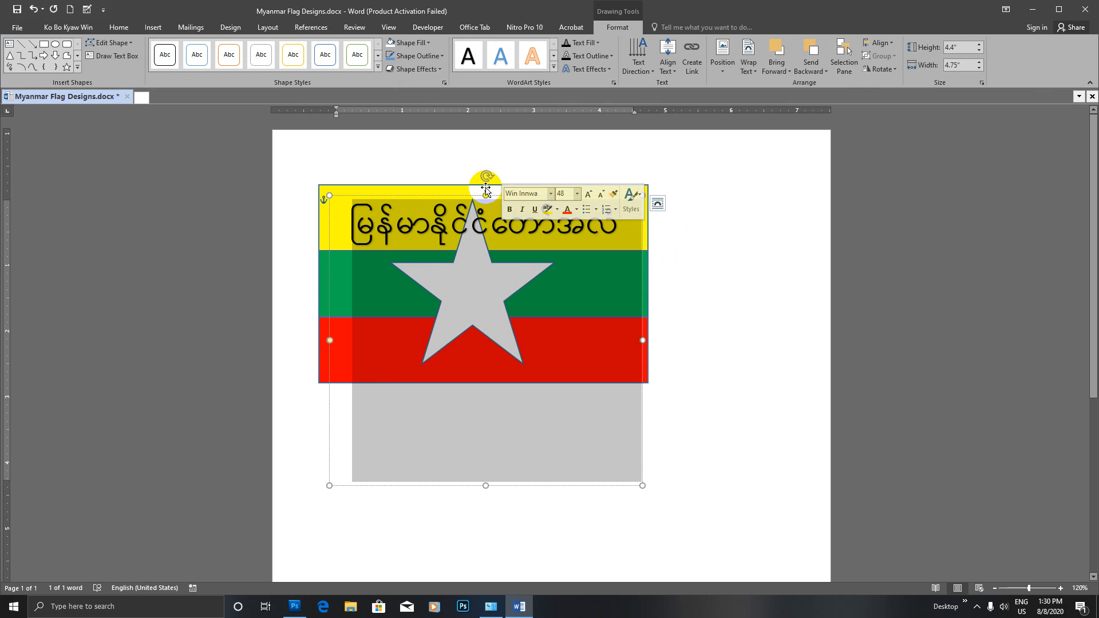
pyautogui.moveTo(487, 171); pyautogui.dragTo(496, 216)
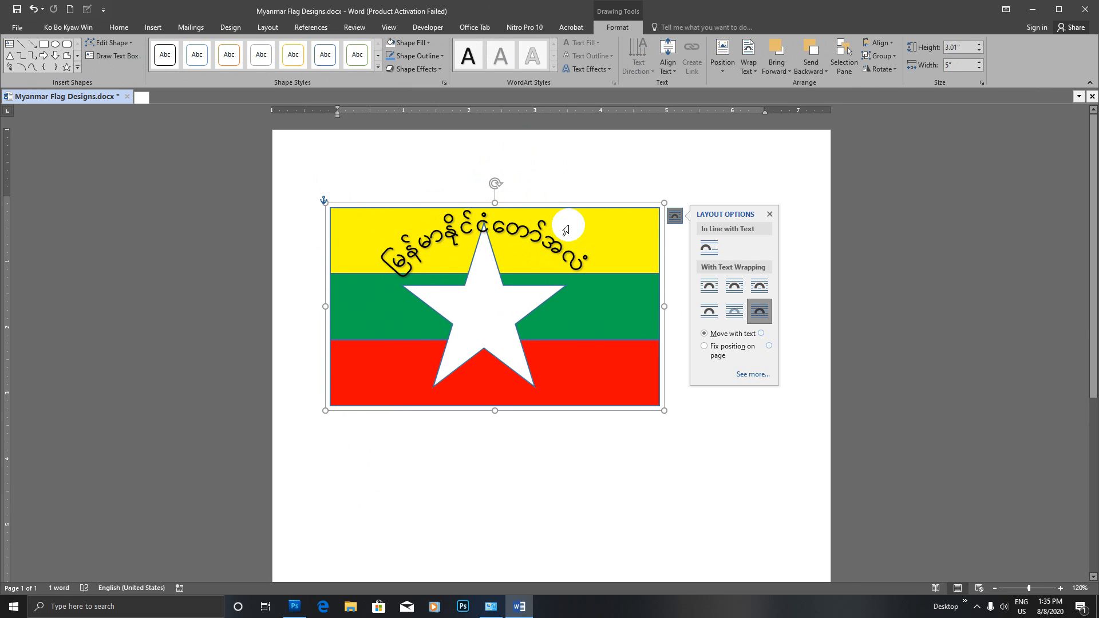
pyautogui.click(769, 214)
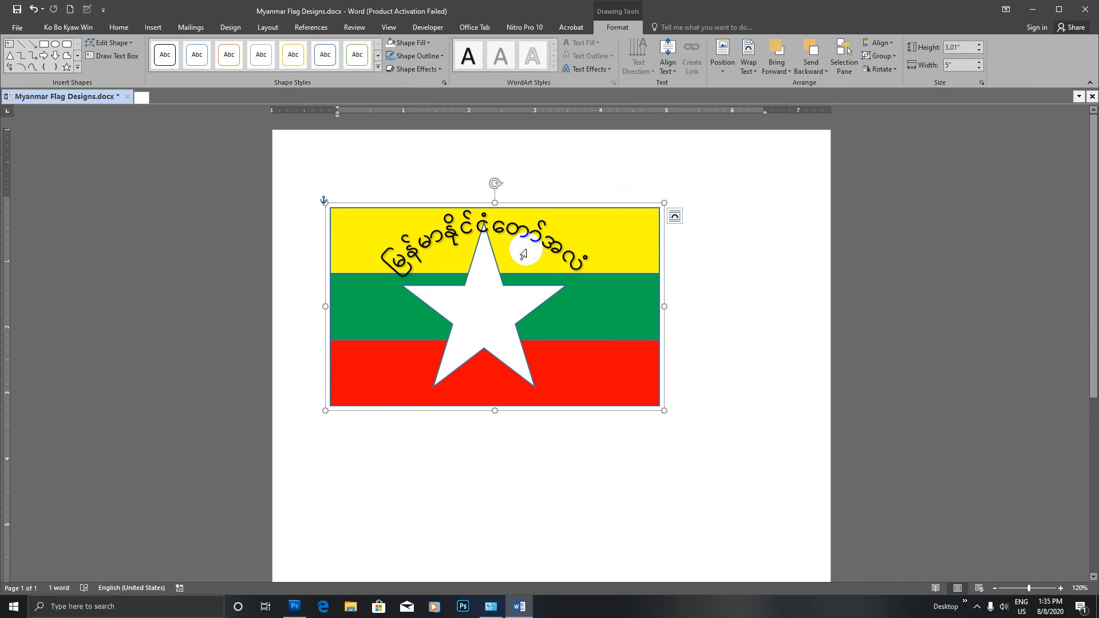
pyautogui.rightClick(523, 227)
pyautogui.click(760, 302)
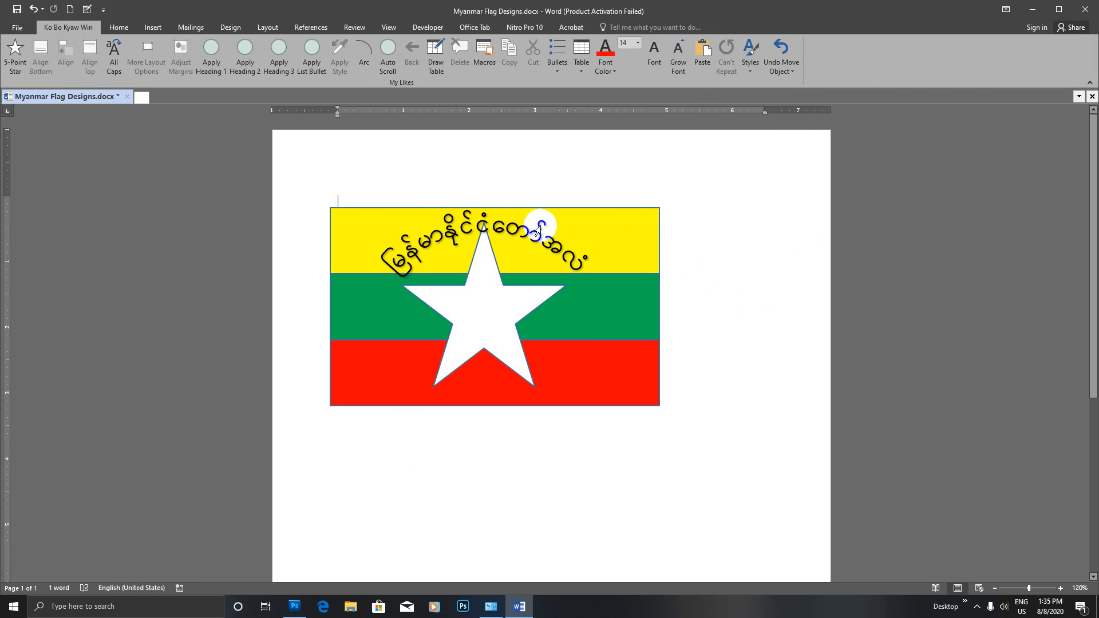
# - Try to select the flag and the arched text together and group them
pyautogui.doubleClick(636, 217)
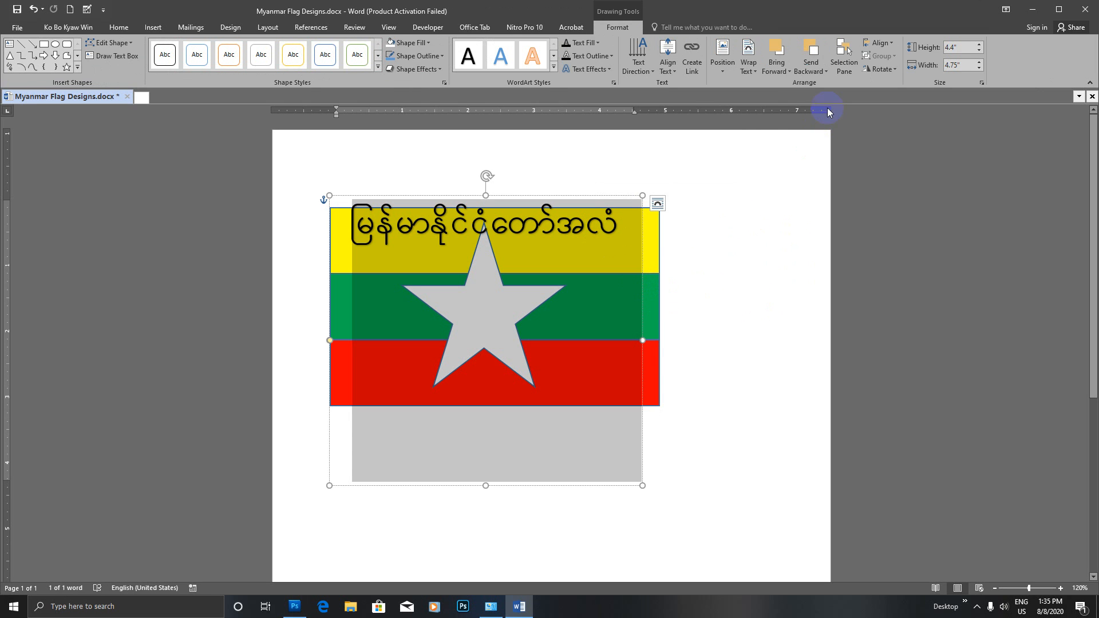
pyautogui.click(645, 292)
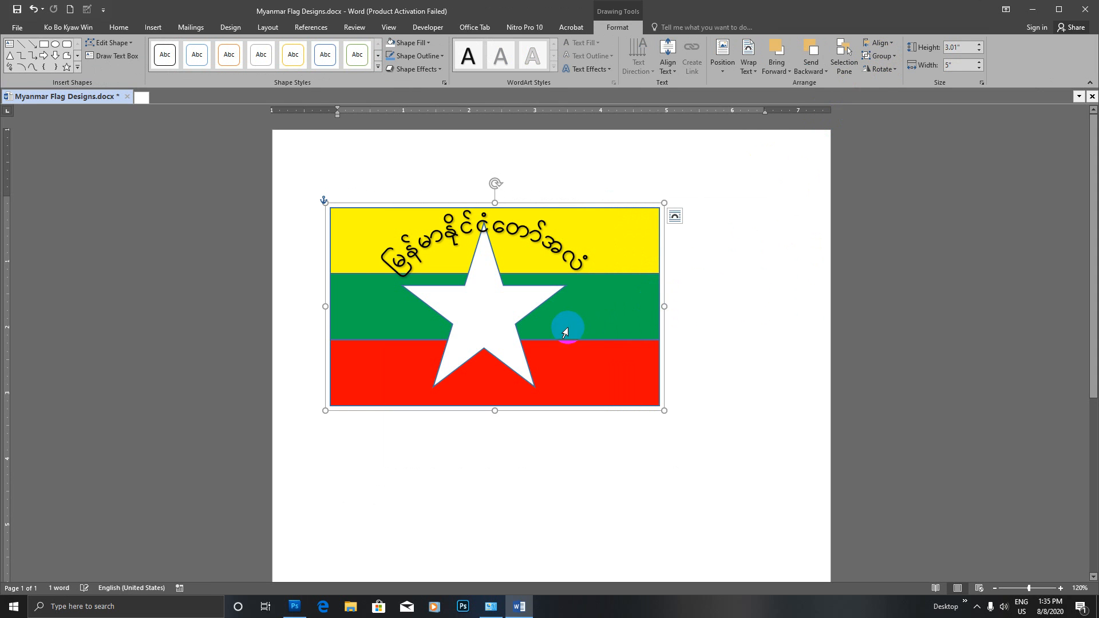
pyautogui.click(578, 370)
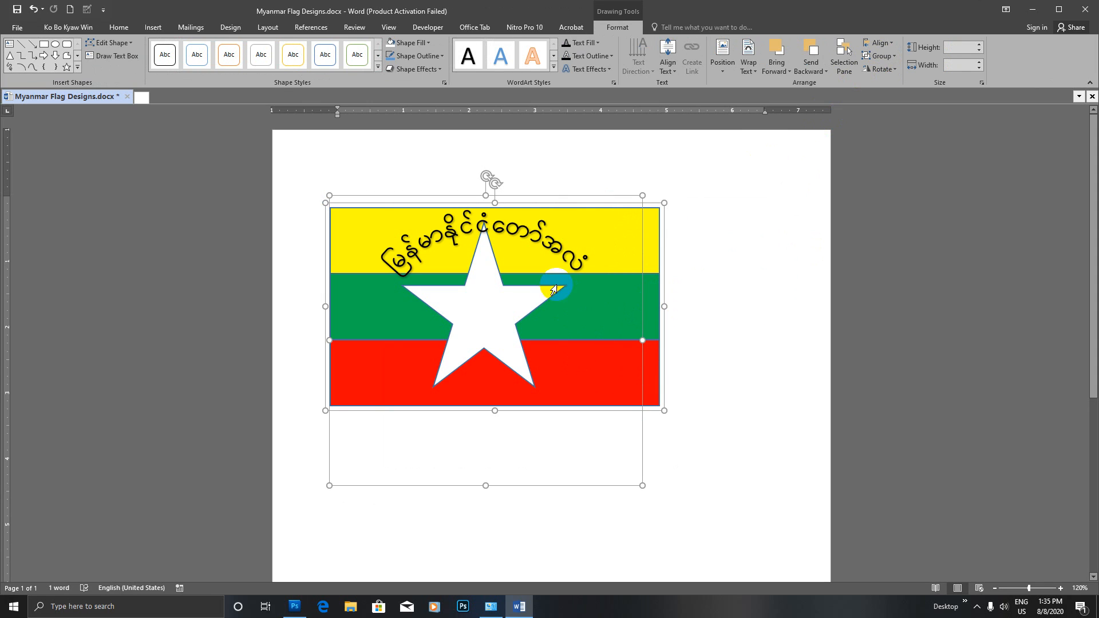
pyautogui.keyDown('shift'); pyautogui.click(536, 233); pyautogui.keyUp('shift')
pyautogui.click(887, 56)
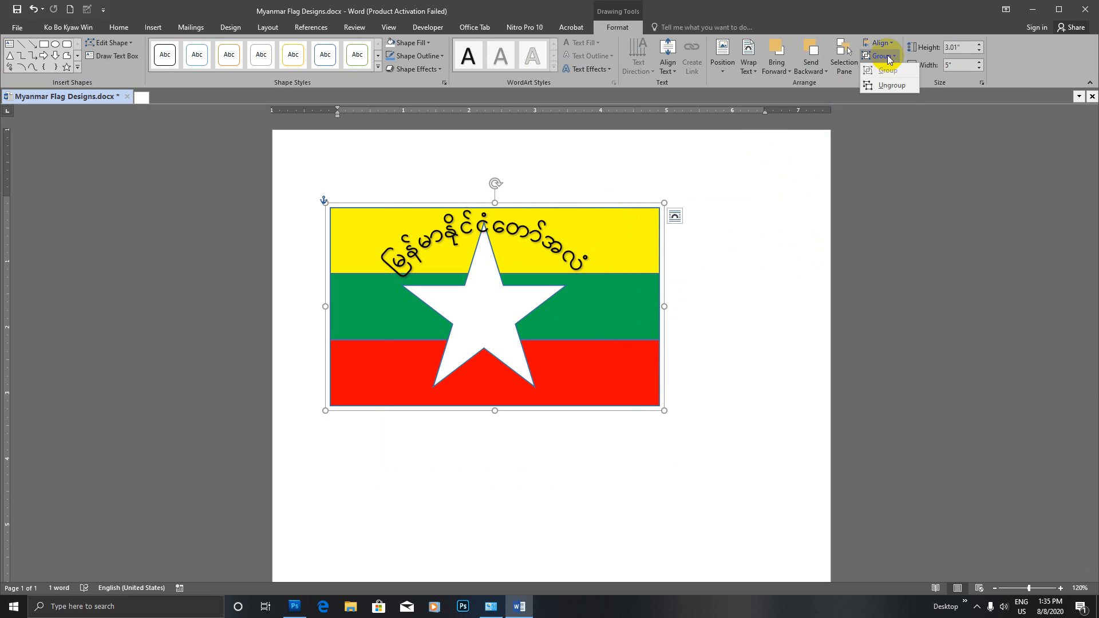
pyautogui.click(445, 235)
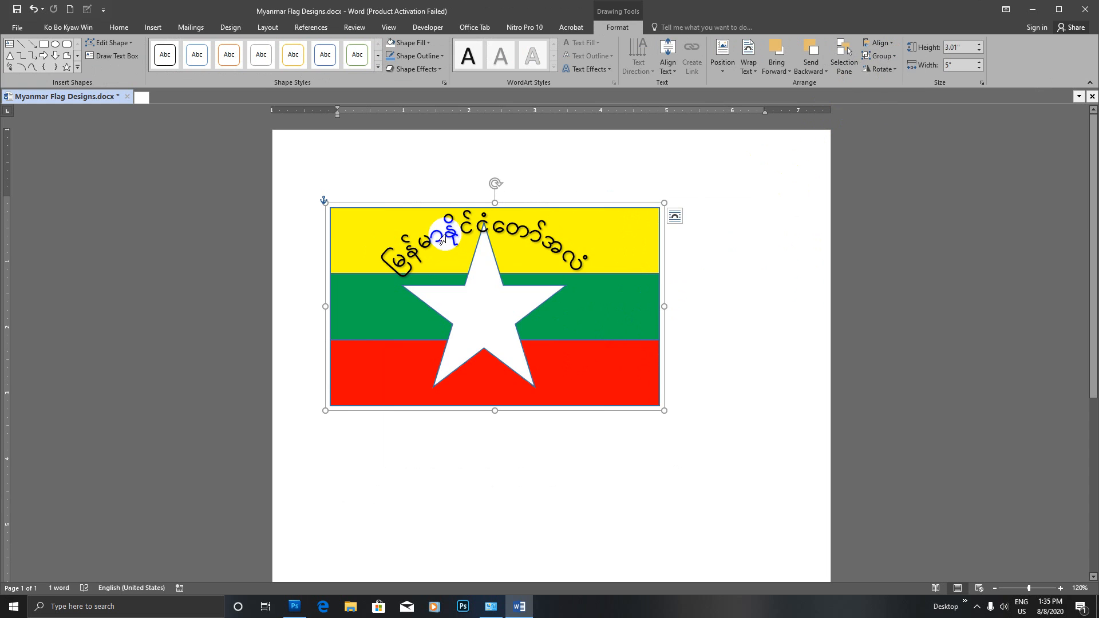
pyautogui.moveTo(445, 235); pyautogui.dragTo(698, 249)
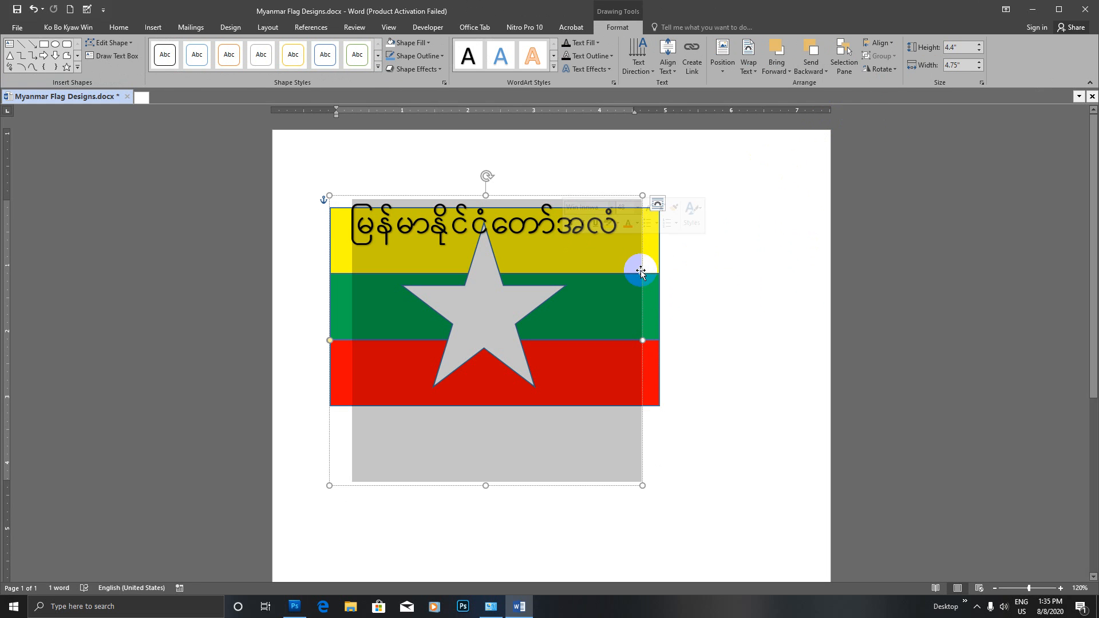
# - Nudge the flag slightly up and to the left, and group it with the arched text
pyautogui.click(653, 275)
pyautogui.moveTo(653, 274)
pyautogui.mouseDown()
pyautogui.moveTo(650, 262)
pyautogui.moveTo(664, 263)
pyautogui.moveTo(650, 252)
pyautogui.moveTo(641, 263)
pyautogui.mouseUp()
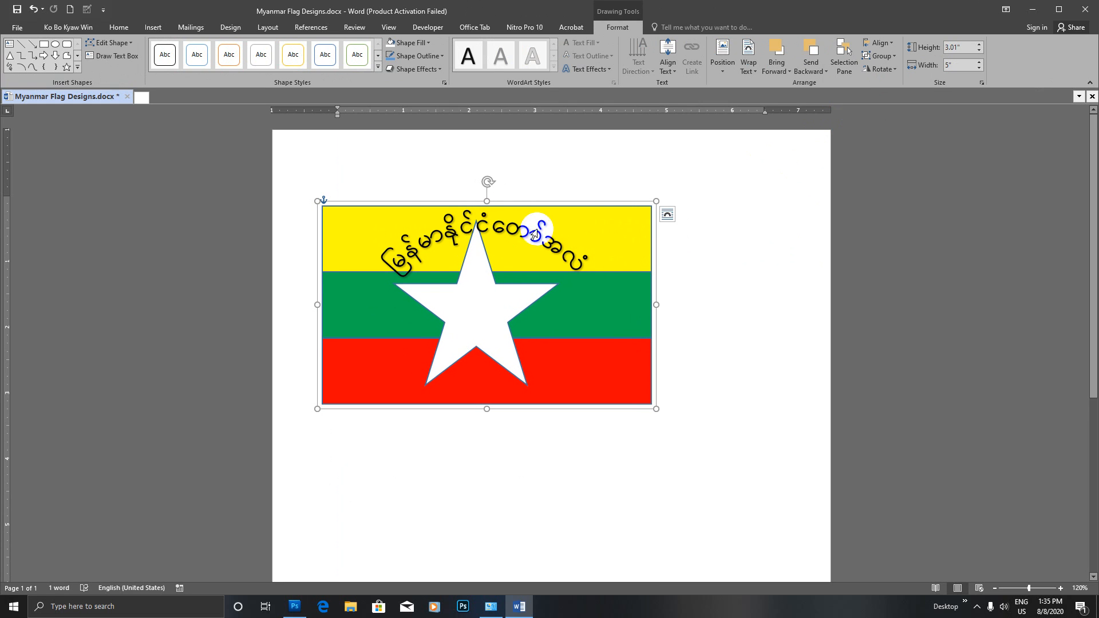
pyautogui.click(509, 230)
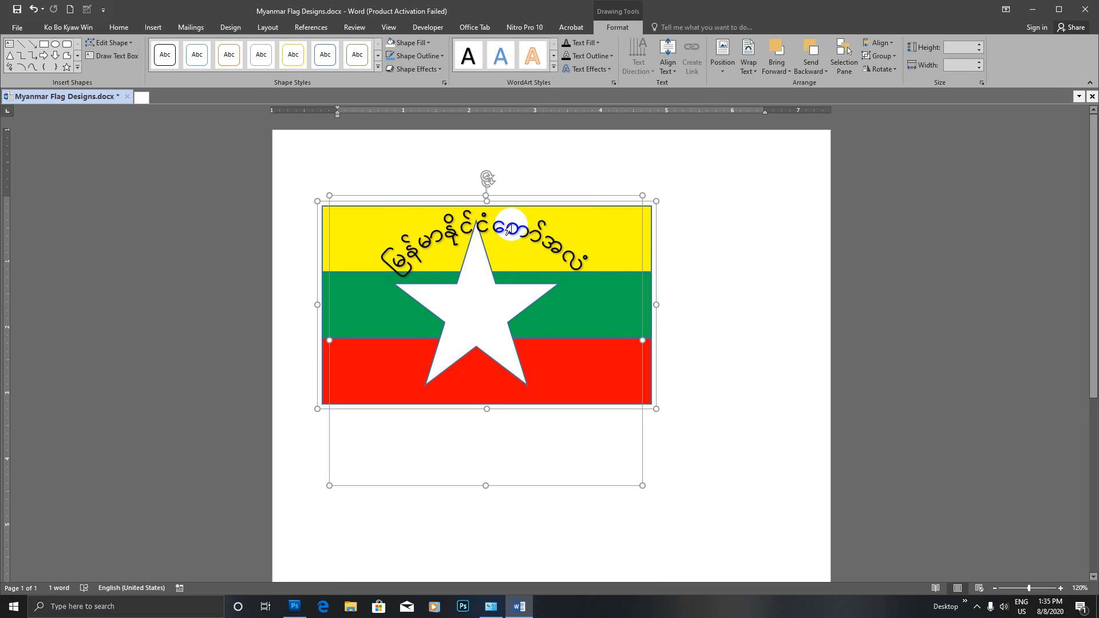
pyautogui.click(894, 57)
pyautogui.click(888, 72)
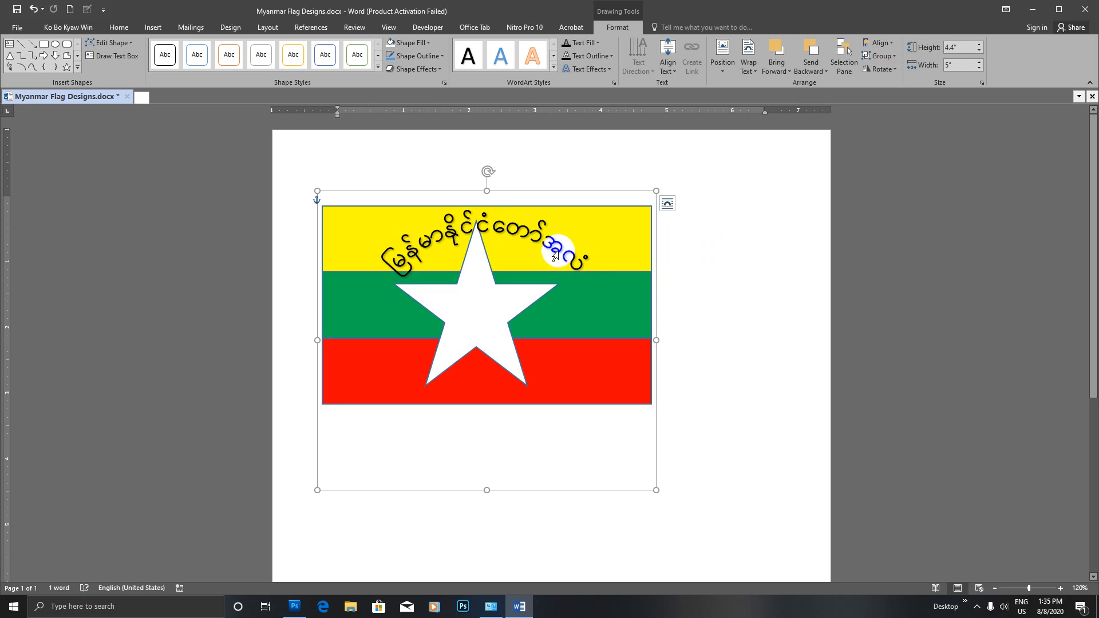
pyautogui.doubleClick(554, 245)
pyautogui.click(713, 281)
pyautogui.doubleClick(645, 210)
pyautogui.click(661, 220)
pyautogui.doubleClick(648, 217)
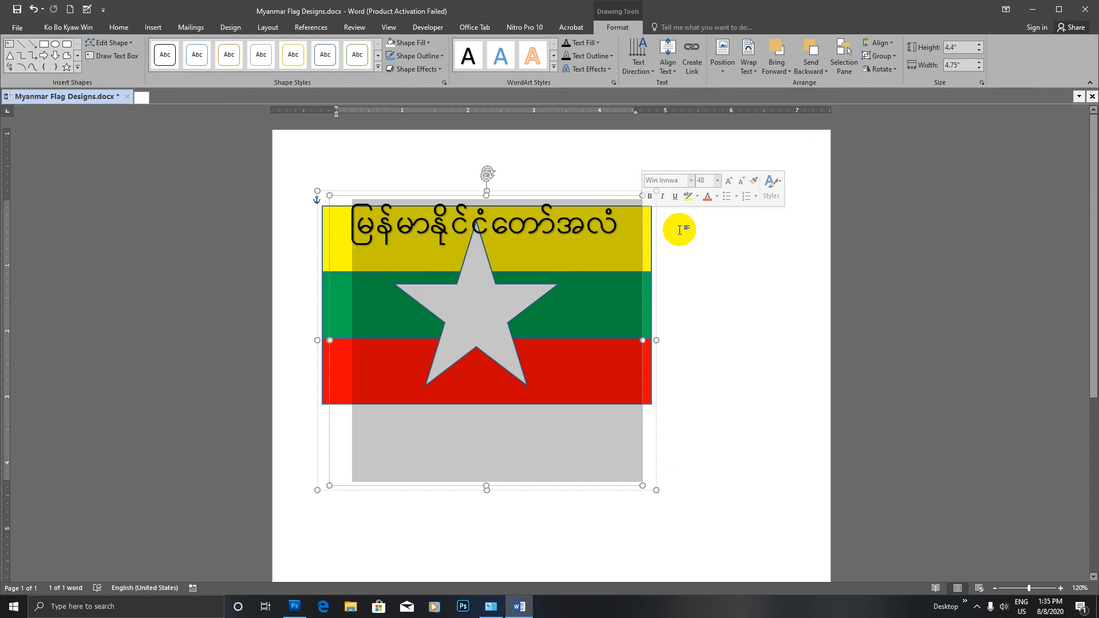
# - Move the combined flag and text group slightly to the right on the page, and minimize the document window
pyautogui.click(708, 340)
pyautogui.click(651, 397)
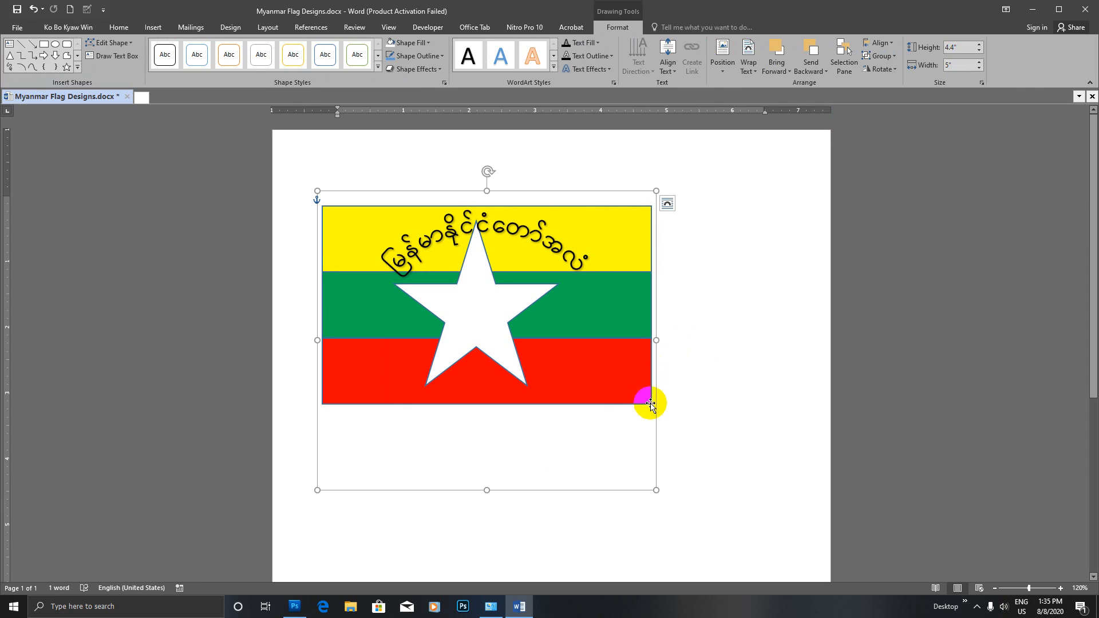
pyautogui.click(653, 370)
pyautogui.moveTo(650, 377); pyautogui.dragTo(676, 368)
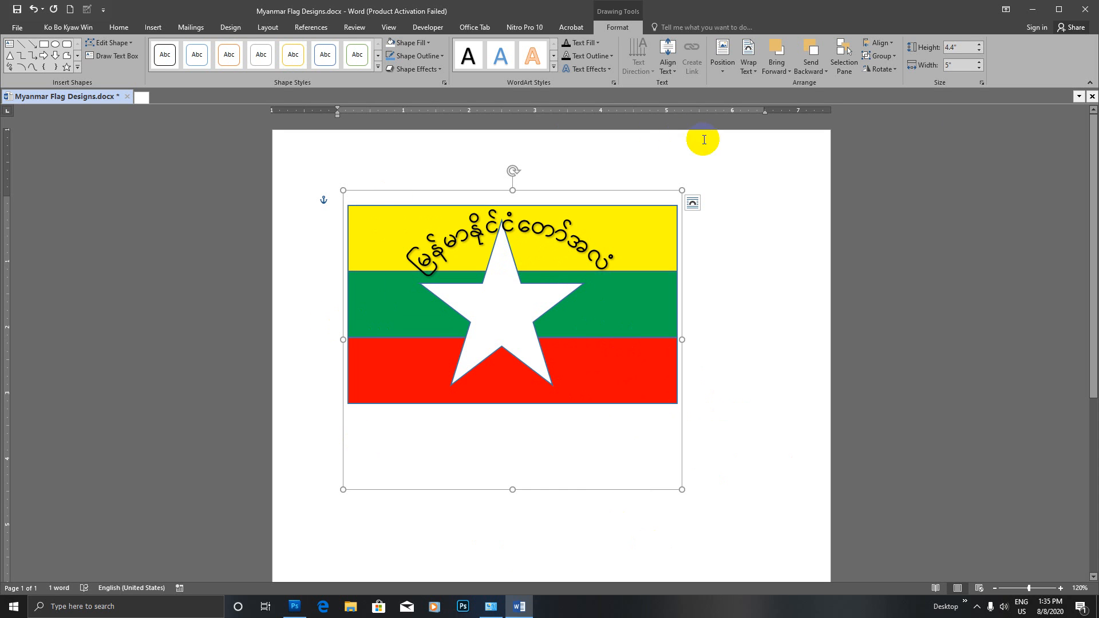
pyautogui.click(1039, 11)
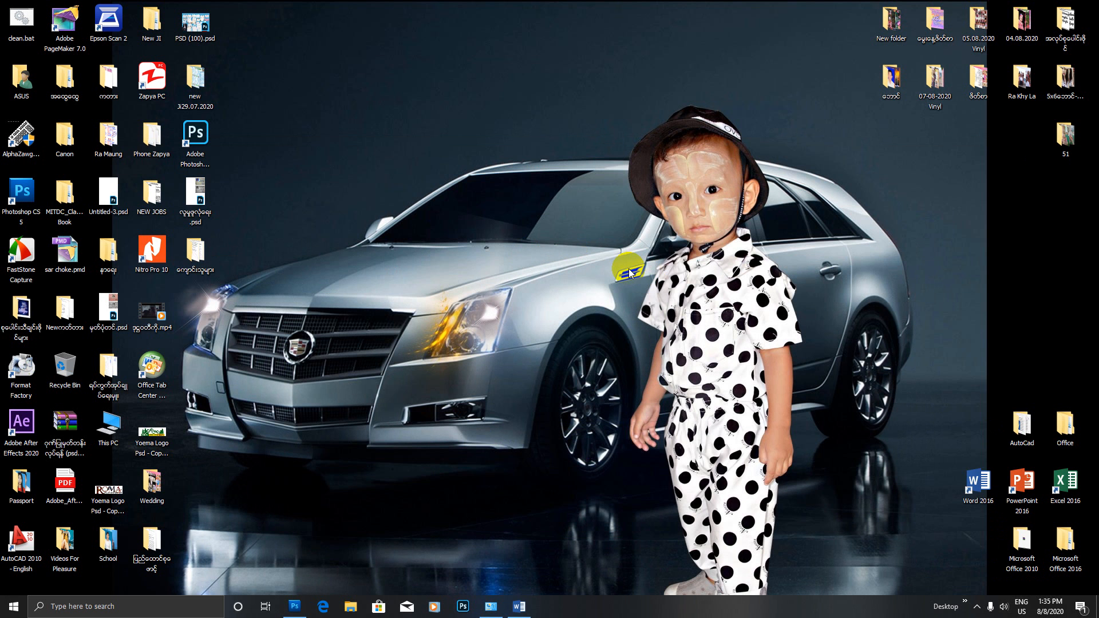